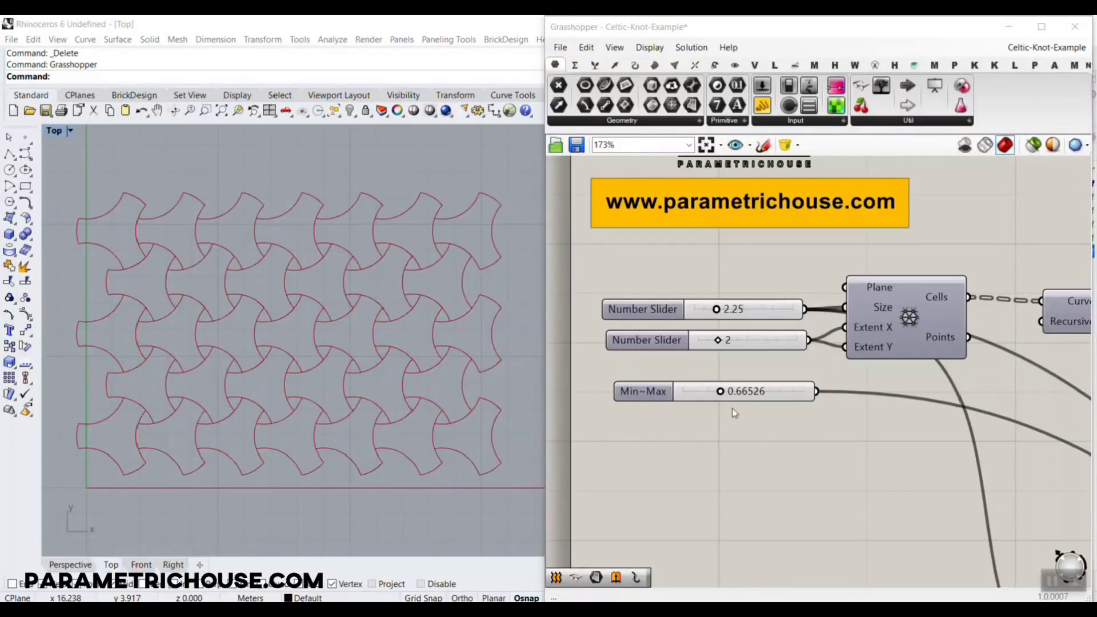
Set the Min~Max slider of the Celtic knot definition to about 0.722 to change the pattern's shape
mouse_move(721, 393)
mouse_down()
mouse_move(749, 399)
mouse_move(695, 400)
mouse_move(759, 399)
mouse_move(672, 402)
mouse_move(752, 404)
mouse_move(719, 406)
mouse_up()
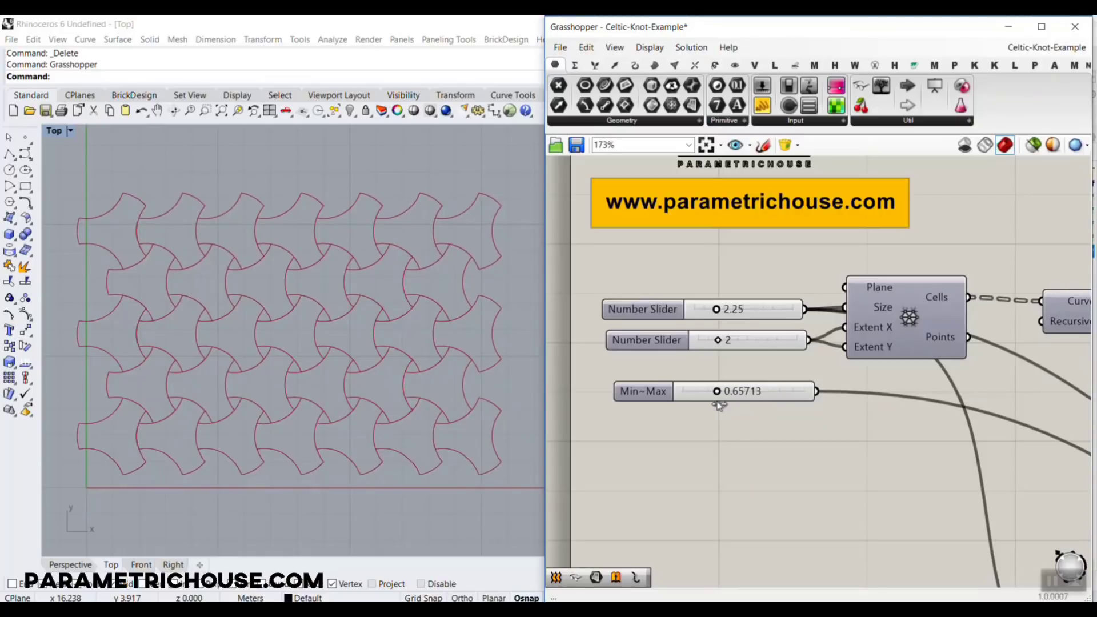
drag(719, 404, 746, 408)
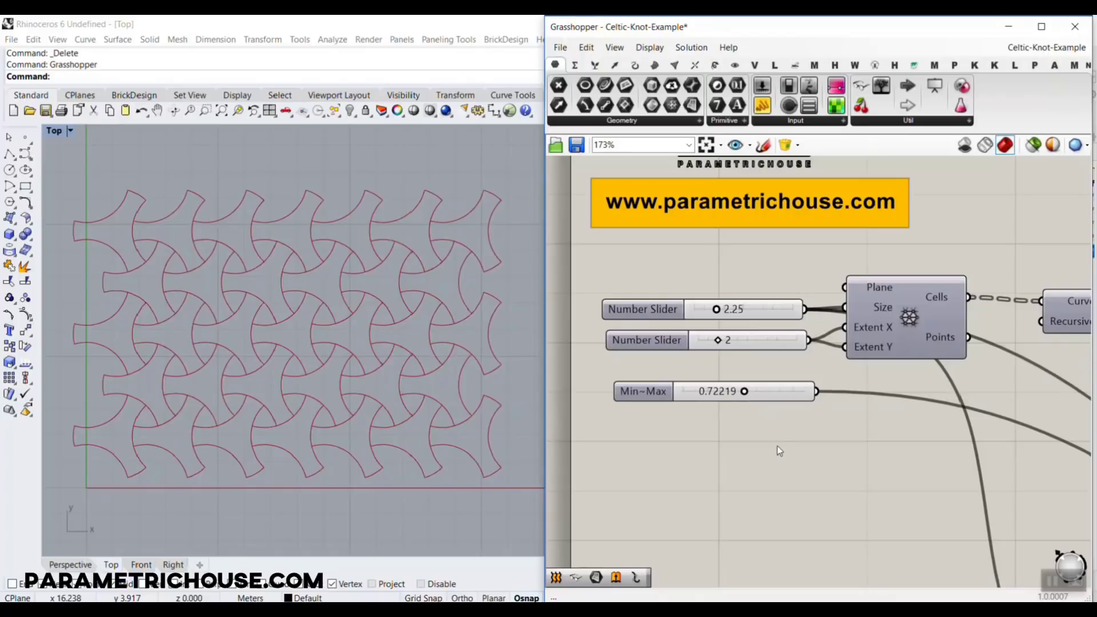
mouse_move(974, 199)
mouse_down()
mouse_move(1003, 168)
mouse_move(1045, 59)
mouse_move(1049, 93)
mouse_up()
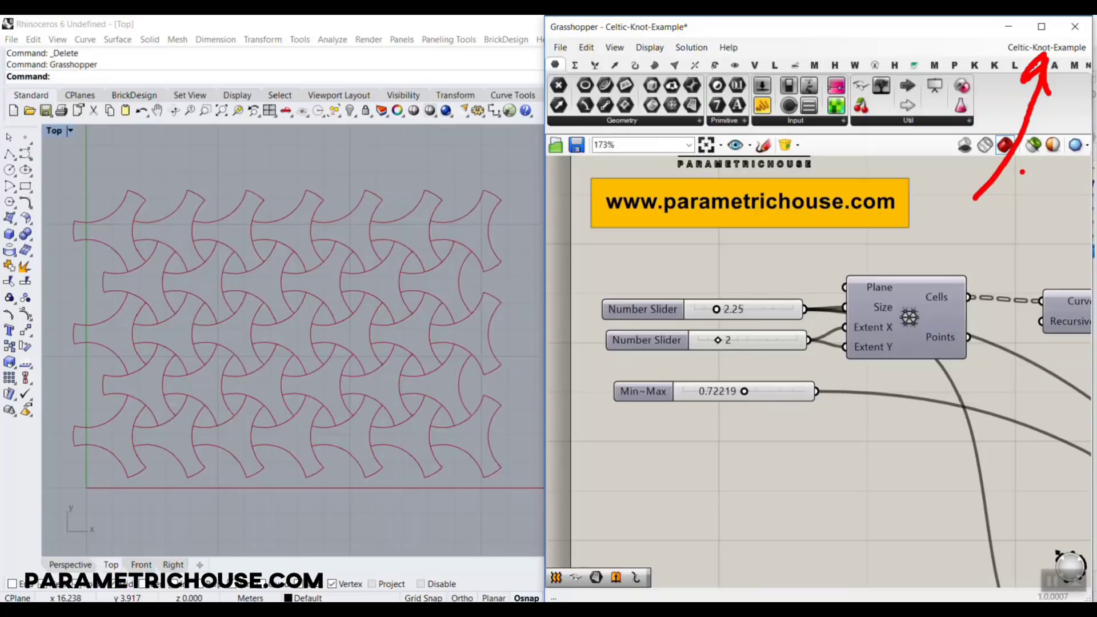
key(Escape)
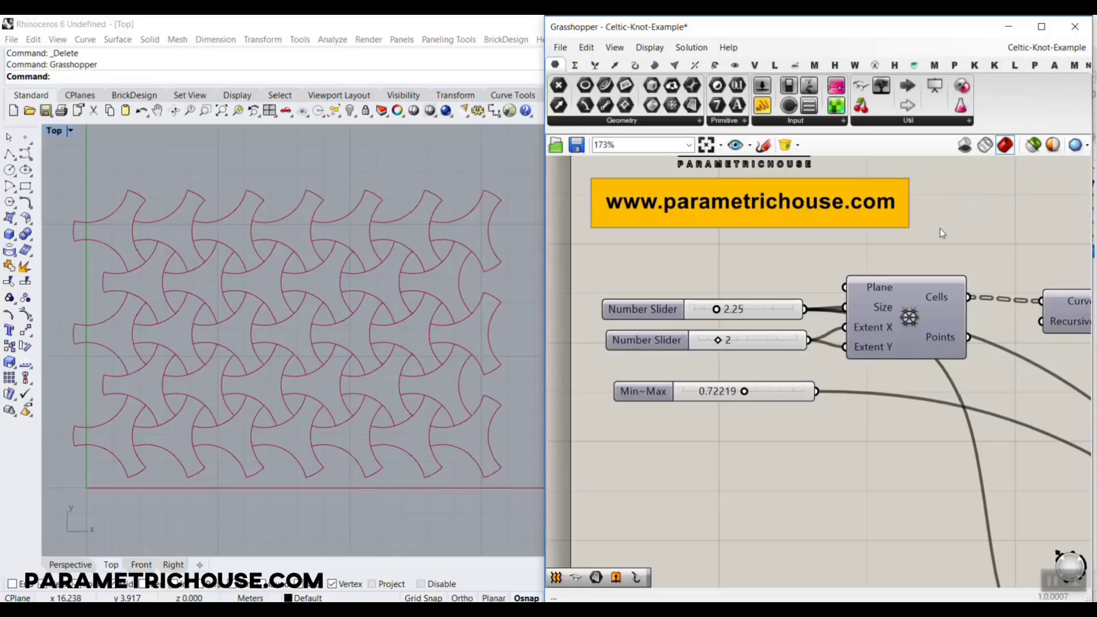
scroll(913, 217, down, 3)
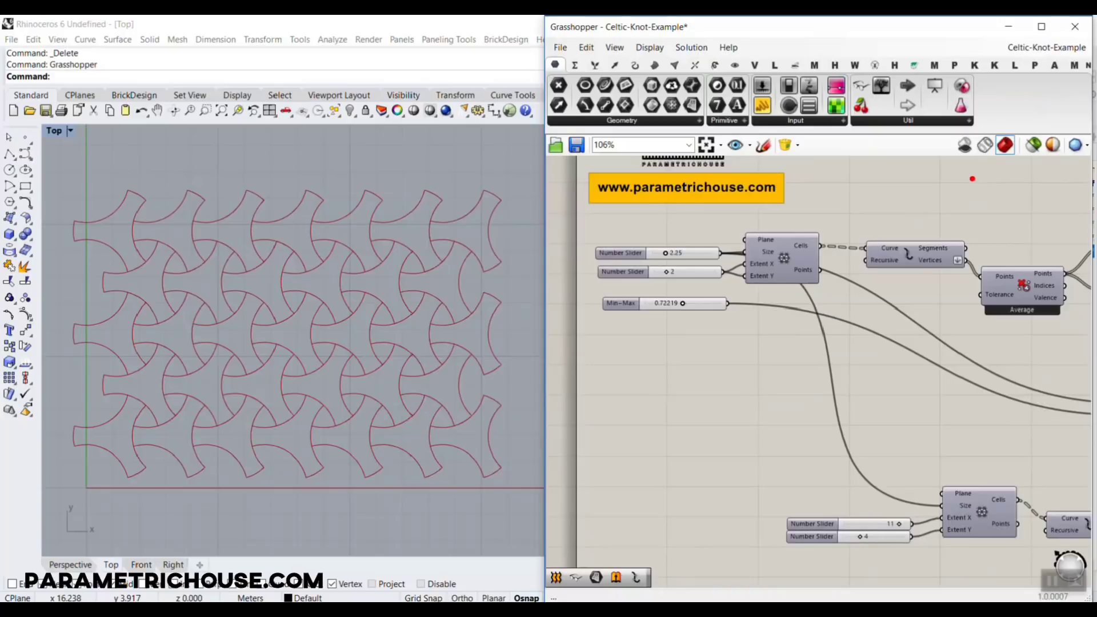
mouse_move(972, 178)
mouse_down()
mouse_move(1012, 73)
mouse_move(1032, 102)
mouse_up()
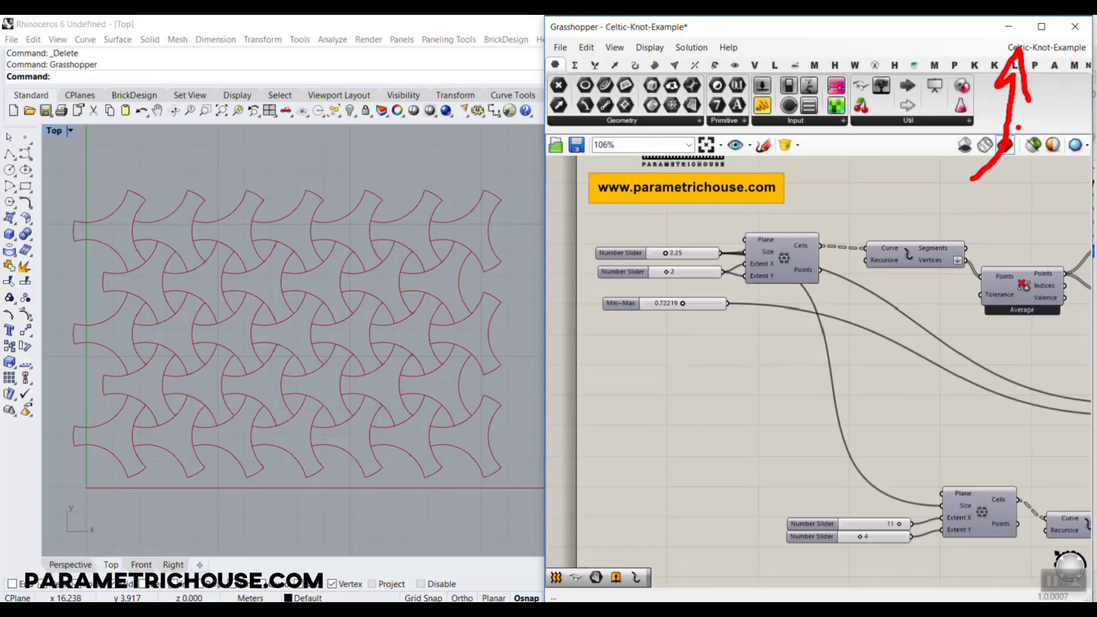
key(Escape)
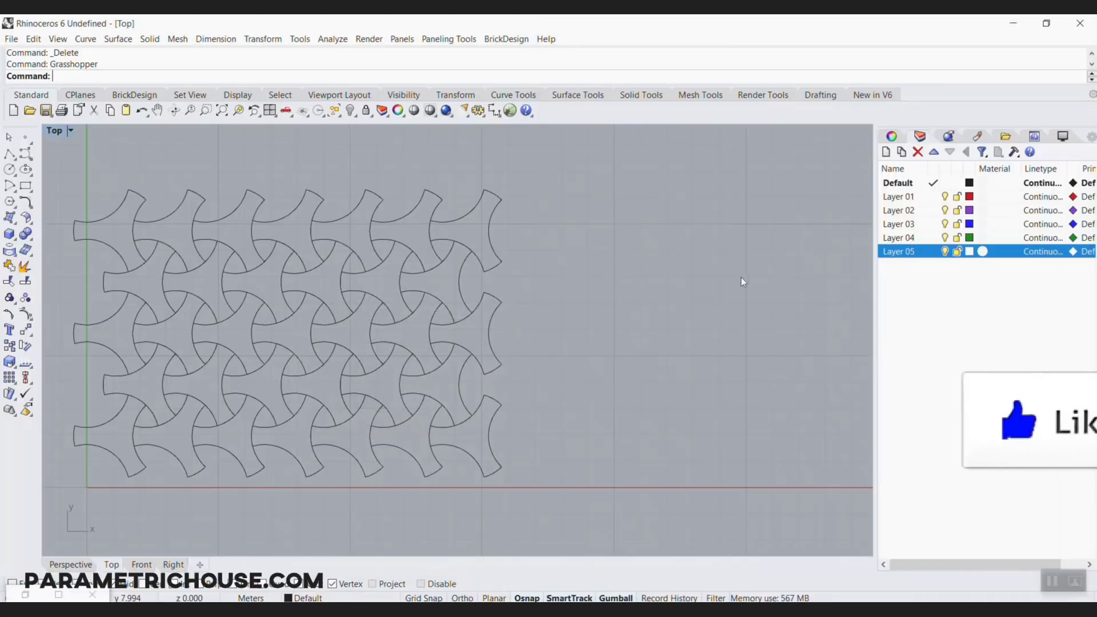
Examine the knot pattern in the Top viewport, highlighting individual three-armed curves to see the repeating module
right_drag(608, 330, 739, 330)
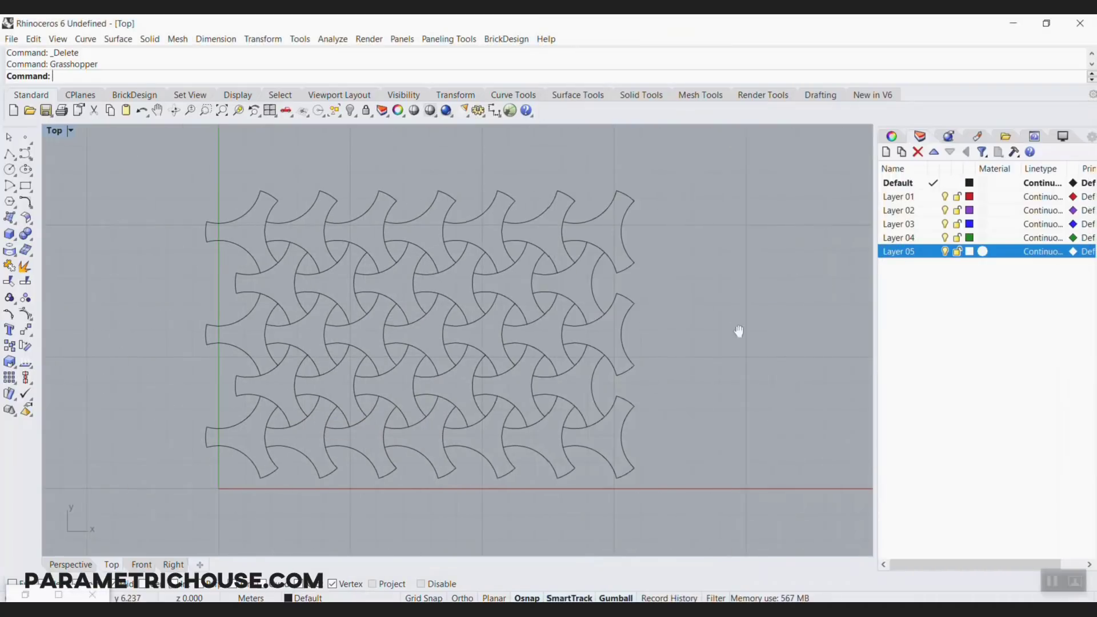
scroll(302, 344, up, 4)
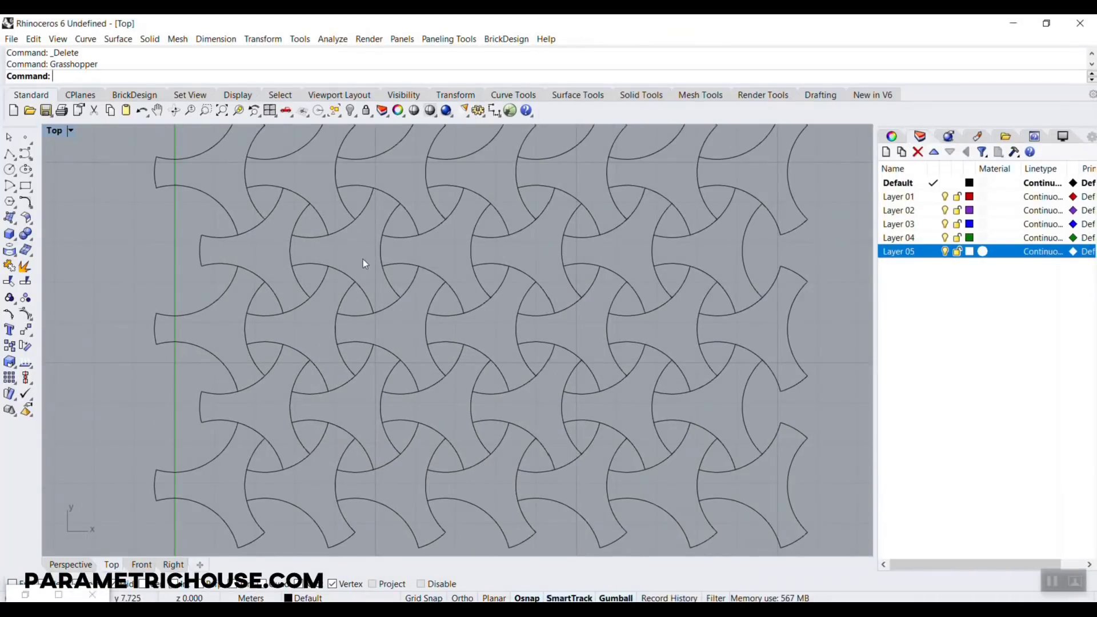
scroll(435, 363, down, 2)
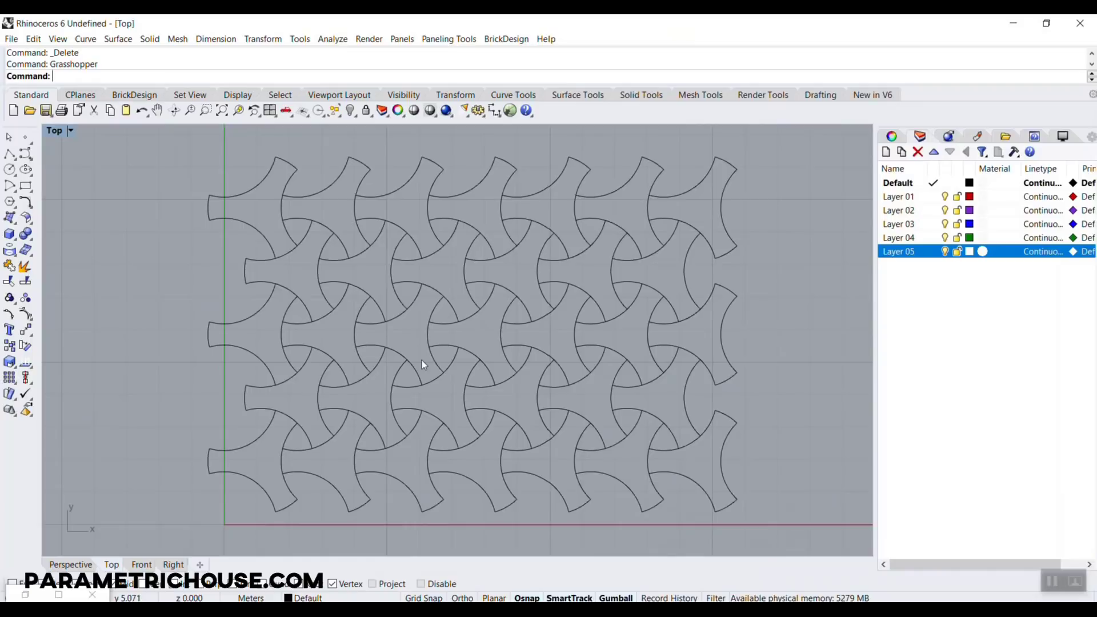
scroll(421, 360, up, 2)
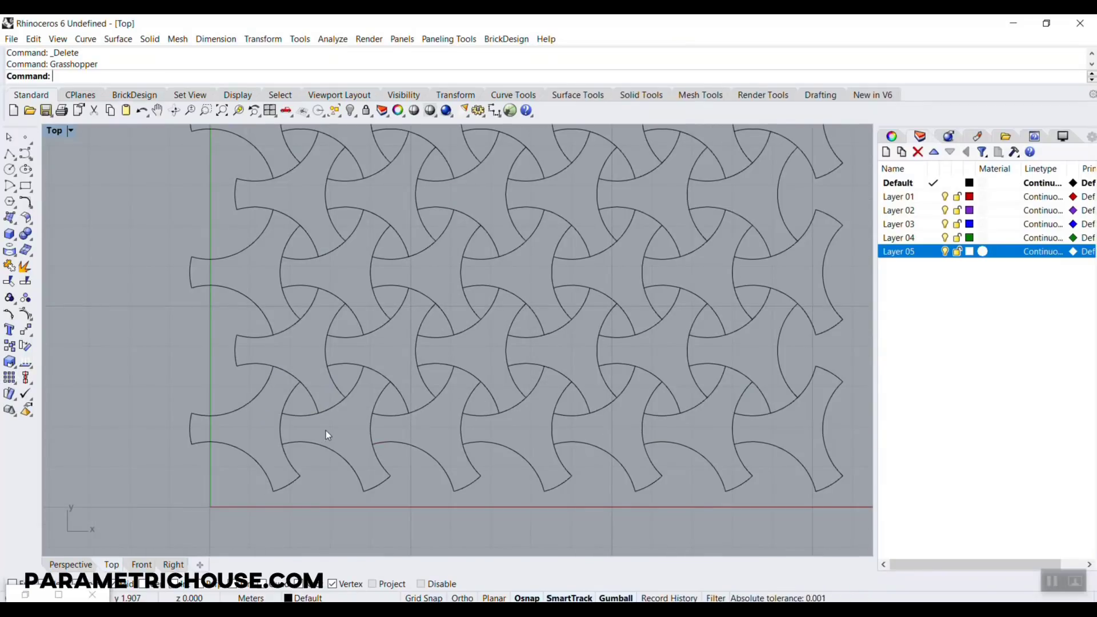
click(354, 386)
click(346, 363)
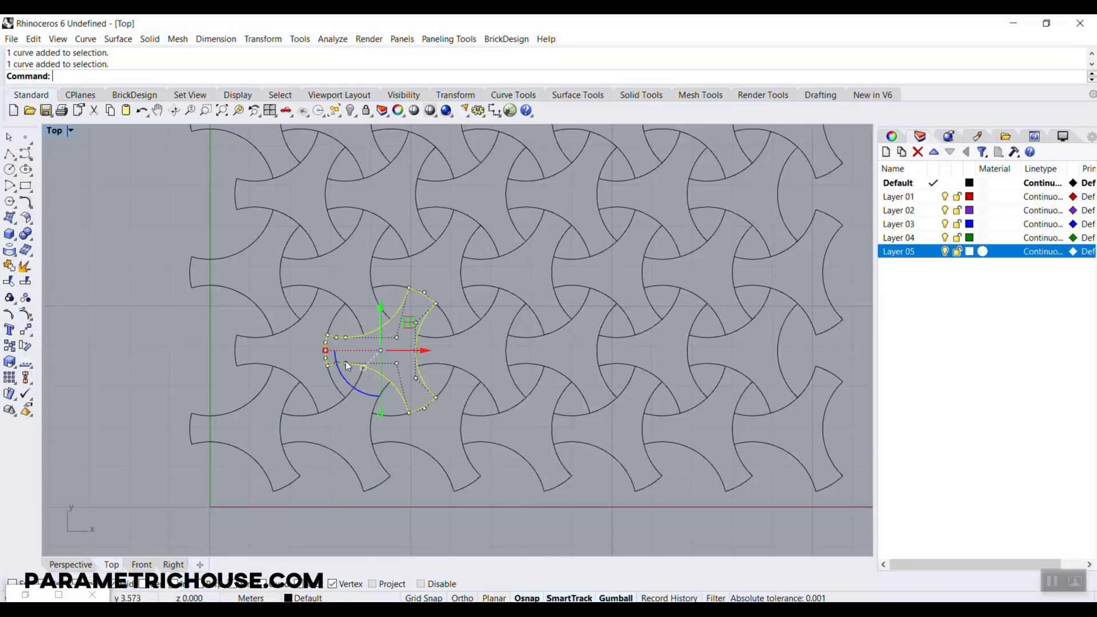
click(351, 309)
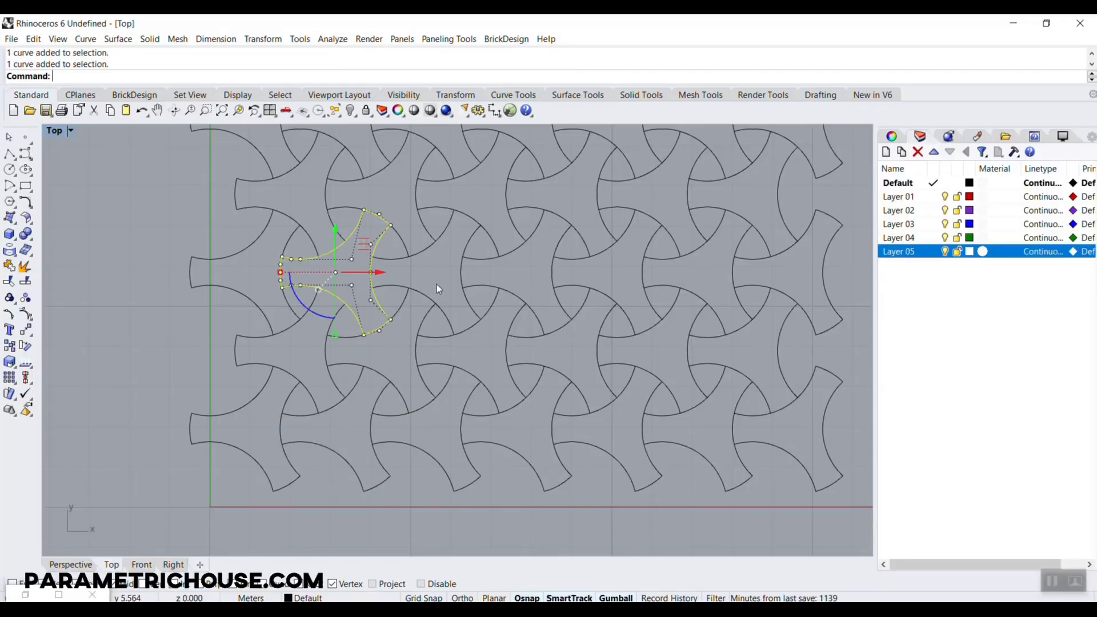
click(183, 372)
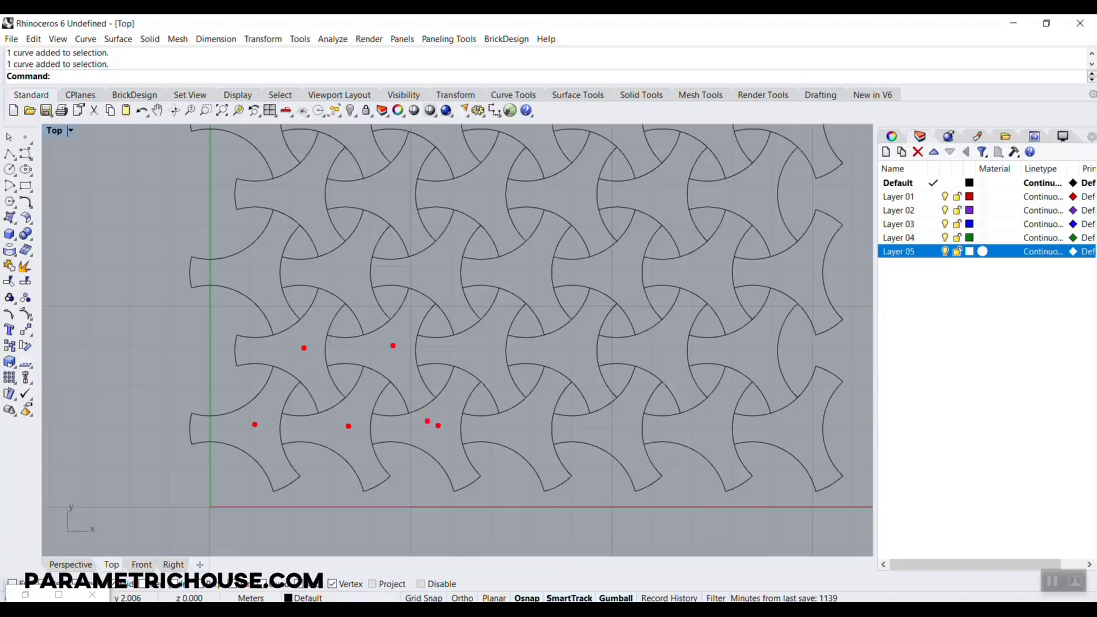
mouse_move(259, 419)
mouse_down()
mouse_move(304, 347)
mouse_move(353, 425)
mouse_move(263, 424)
mouse_up()
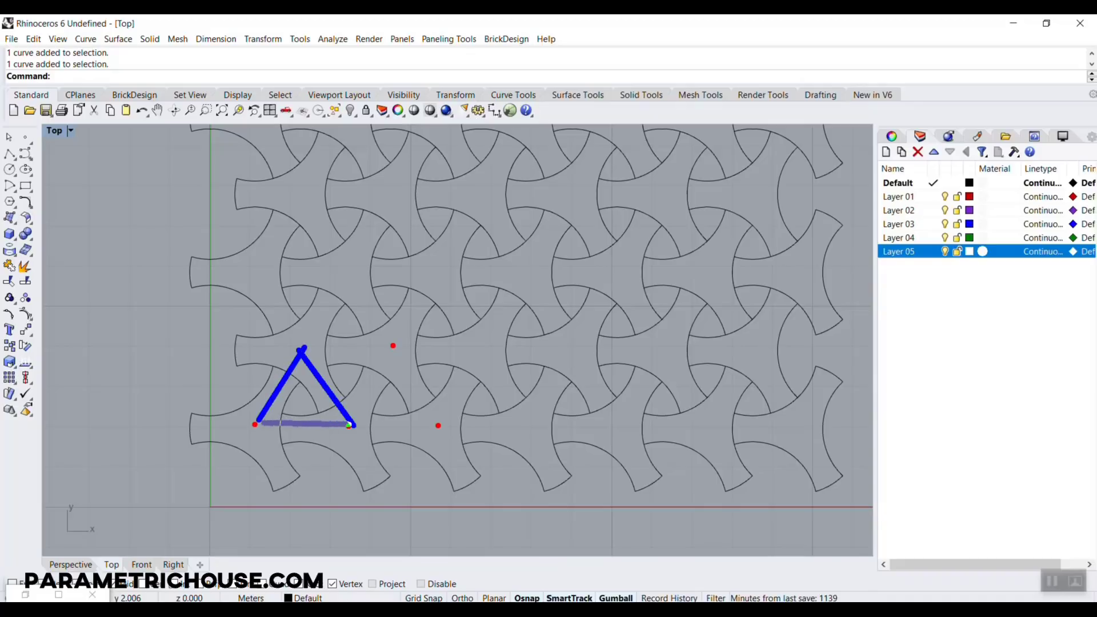
drag(305, 354, 371, 354)
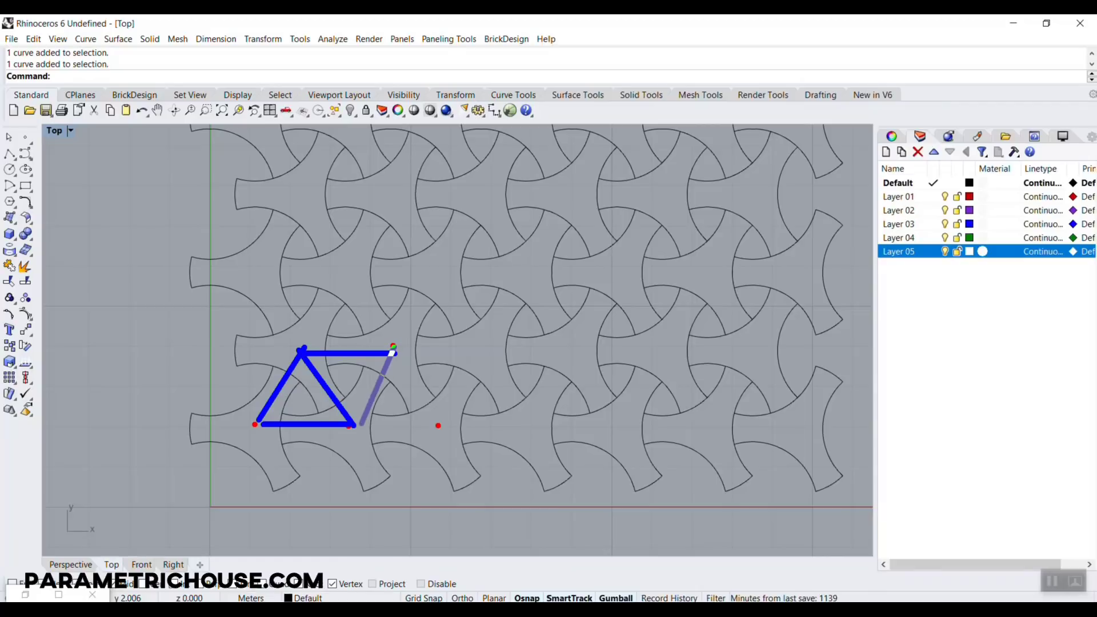
drag(434, 411, 439, 424)
drag(438, 424, 355, 423)
mouse_move(466, 341)
mouse_down()
mouse_move(475, 361)
mouse_move(510, 325)
mouse_up()
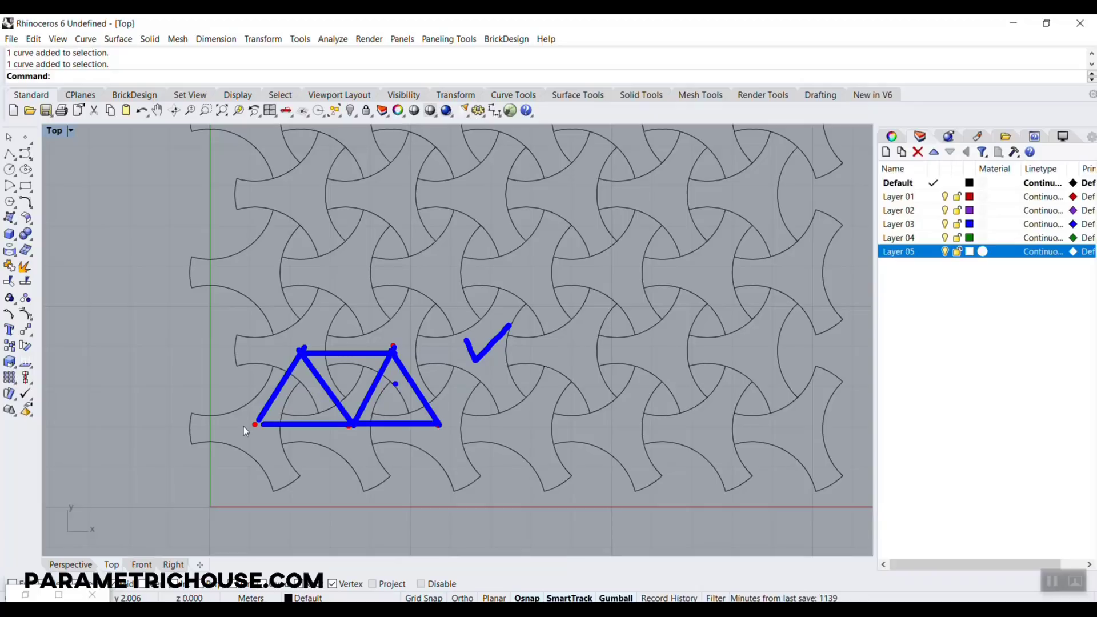
Inspect one three-armed module up close to see how it overlaps the neighbouring curves
scroll(386, 326, up, 3)
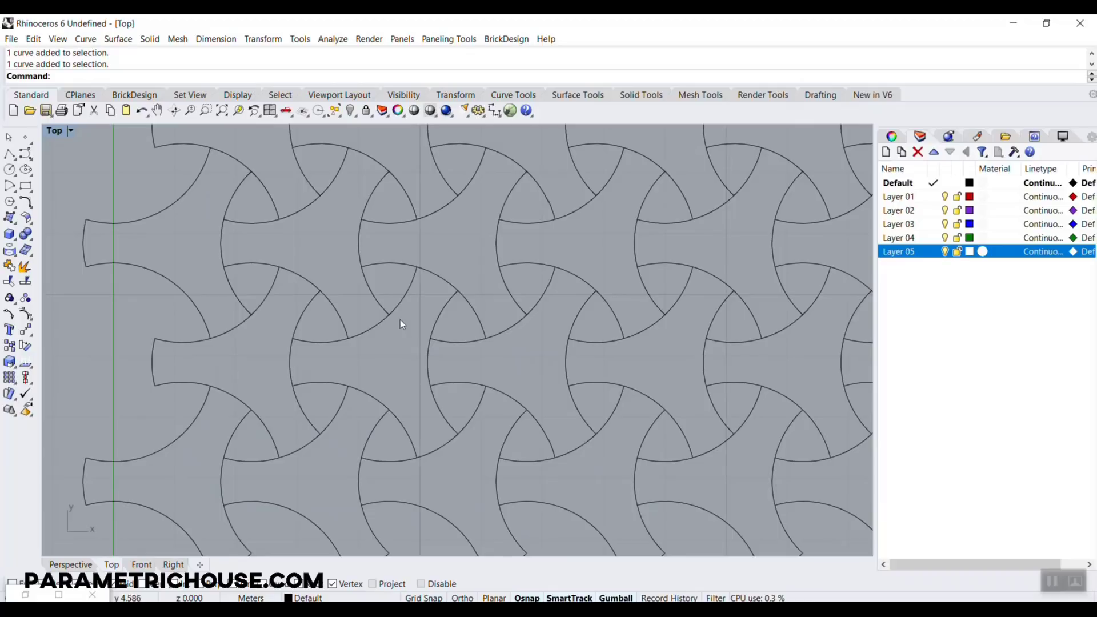
click(399, 306)
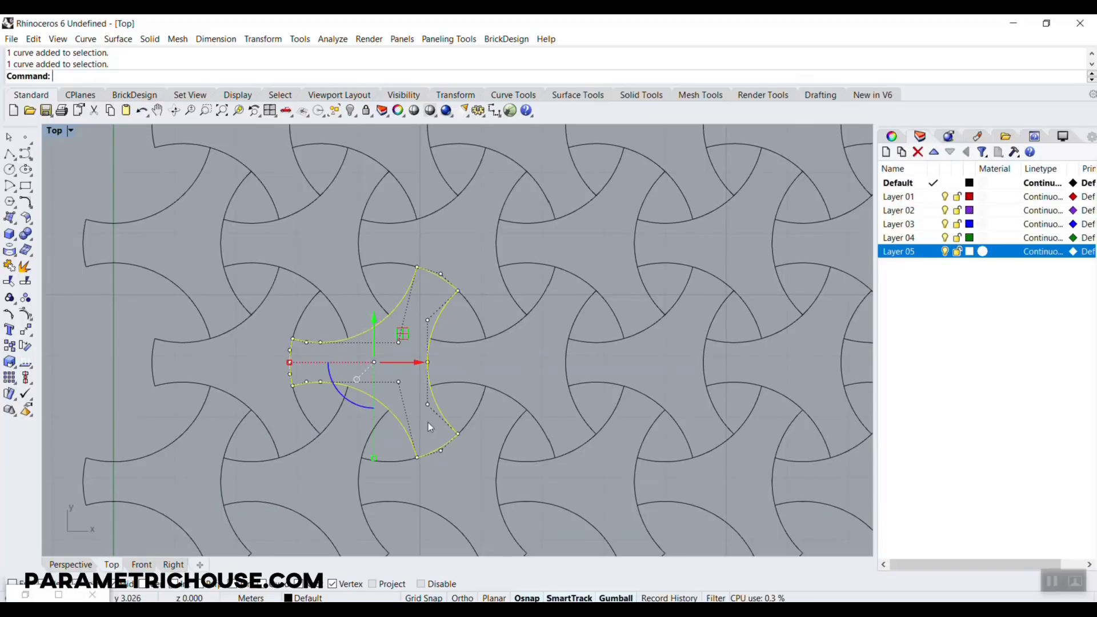
key(Escape)
scroll(440, 328, down, 5)
scroll(437, 328, up, 4)
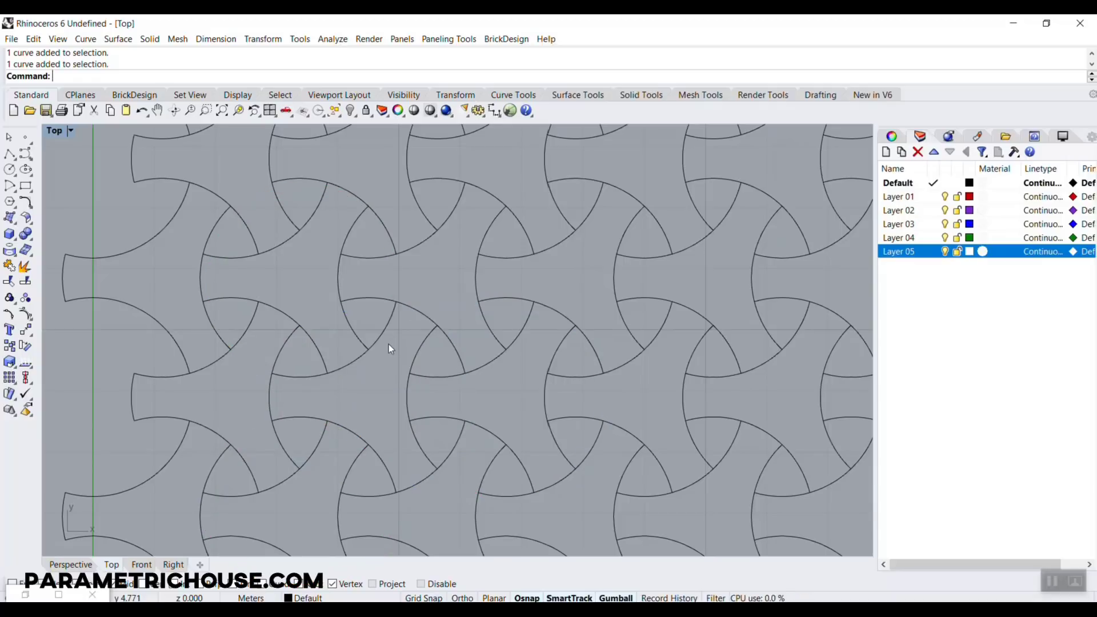
Launch Grasshopper and delete all the knot pattern curves from the Rhino Top viewport
text(Grasshopper)
key(Return)
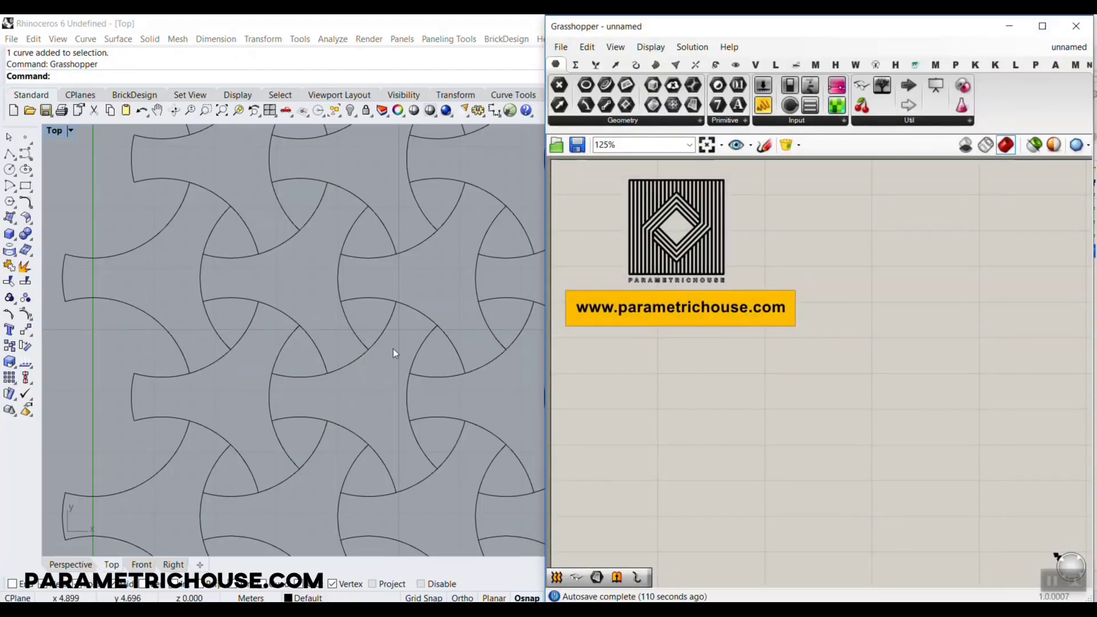
scroll(393, 348, down, 8)
drag(457, 385, 222, 250)
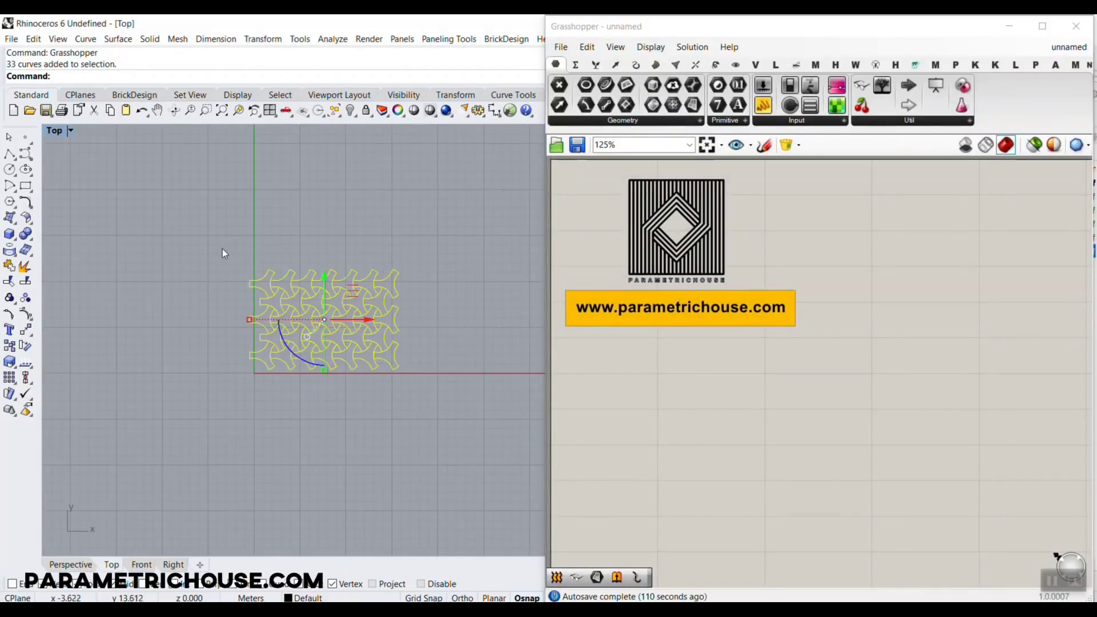
key(Delete)
scroll(308, 372, up, 3)
scroll(308, 371, up, 2)
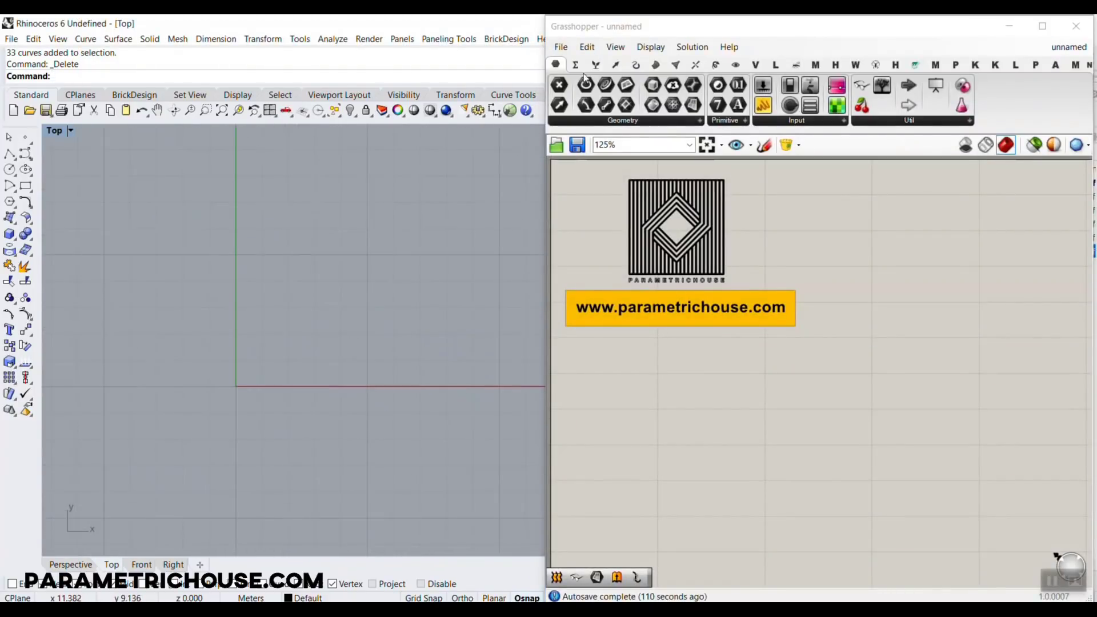
Add a Triangular grid component to the empty Grasshopper canvas
click(615, 65)
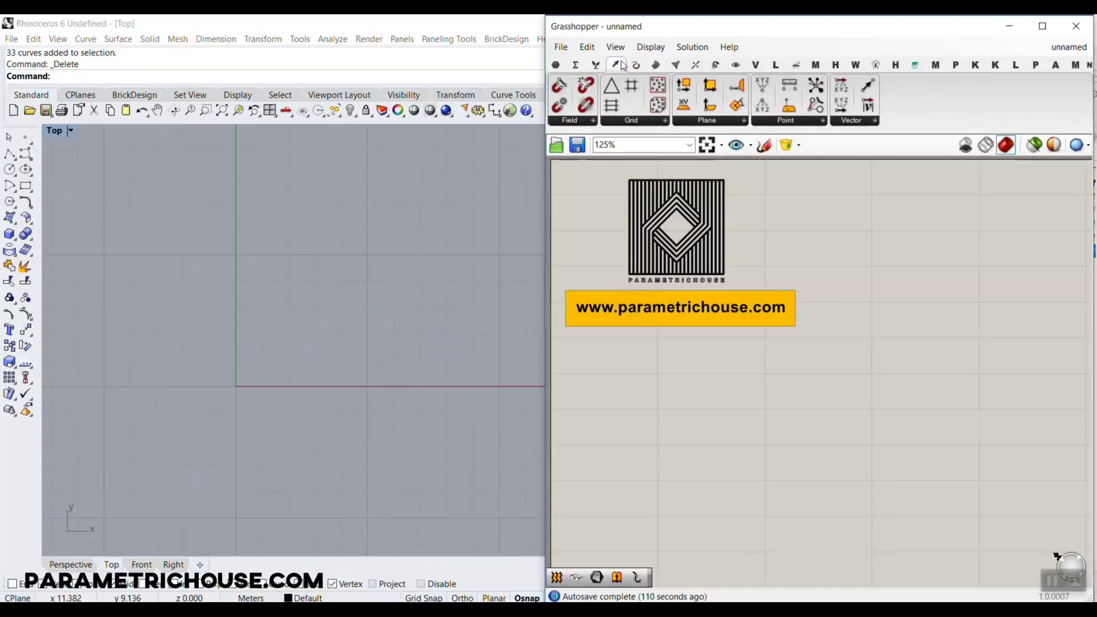
click(645, 121)
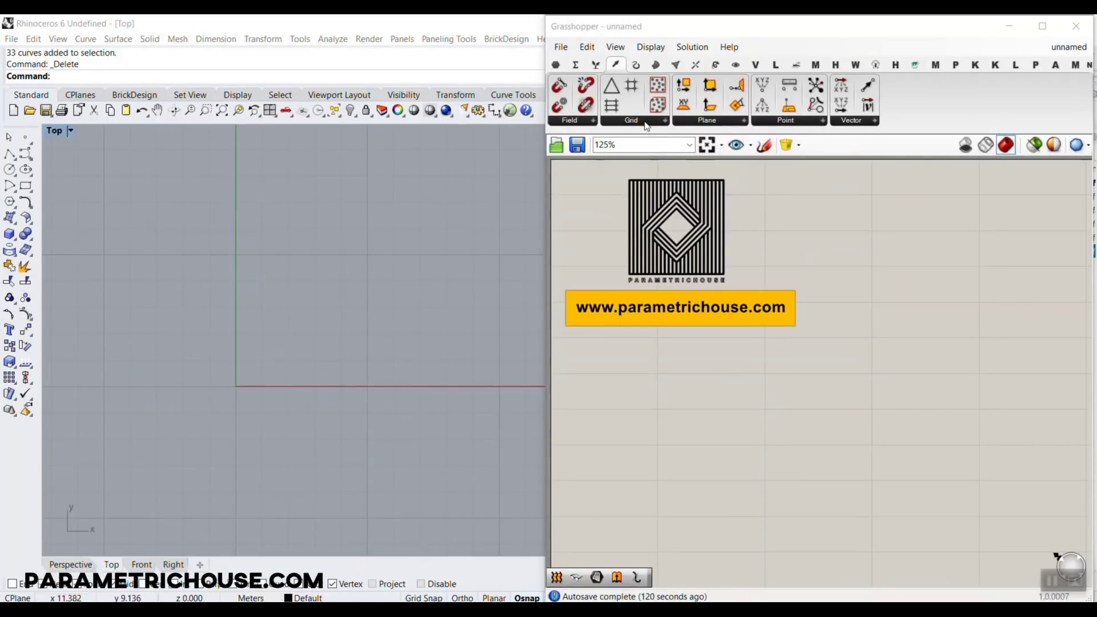
click(644, 122)
click(639, 238)
click(867, 417)
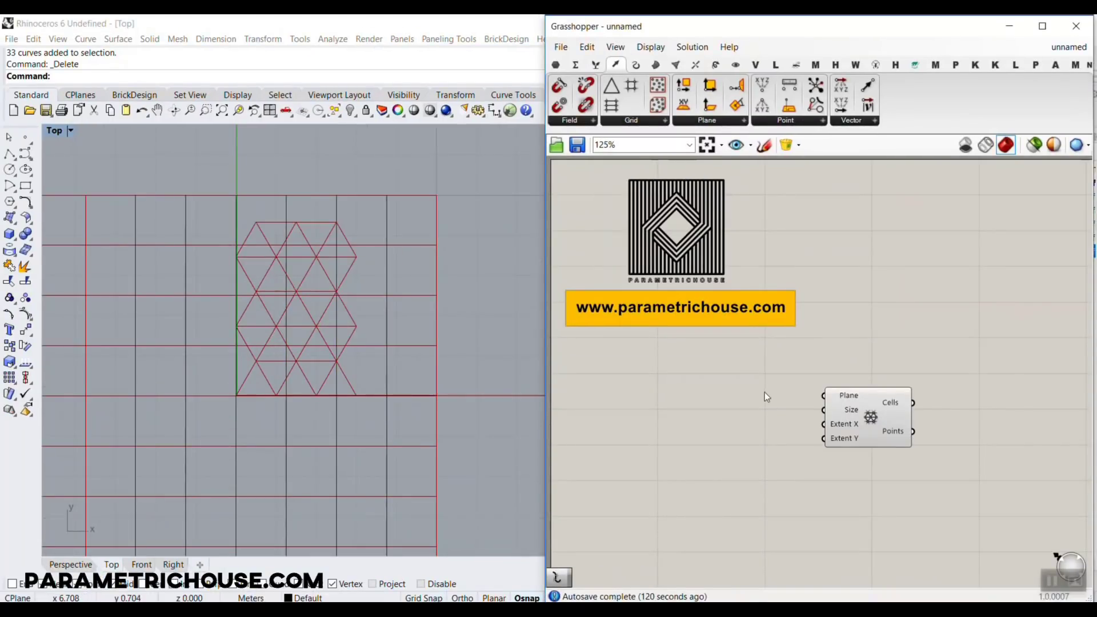
scroll(818, 396, up, 3)
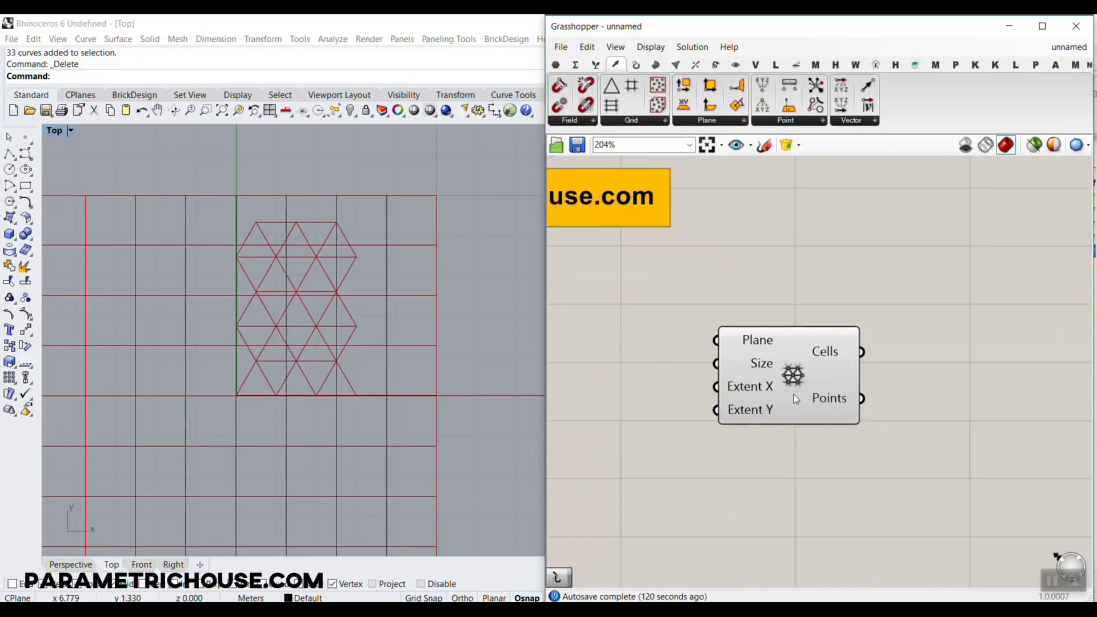
Extract the triangular grid's Plane input as a separate parameter, disable its preview and place it above the grid component's inputs
right_drag(746, 342, 877, 330)
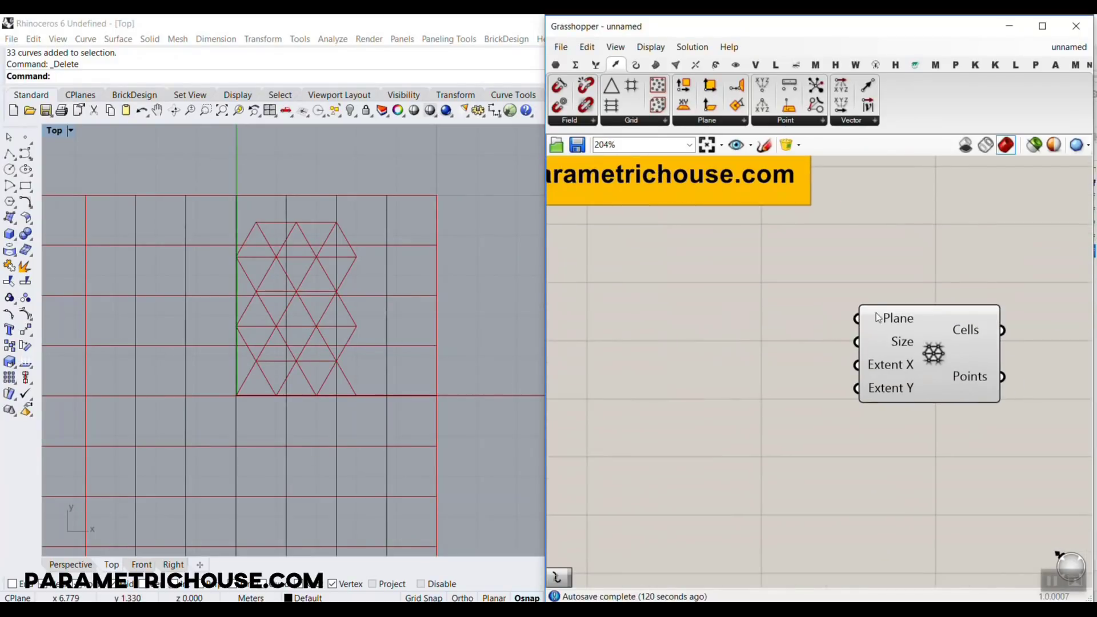
right_click(877, 318)
click(914, 522)
right_click(747, 317)
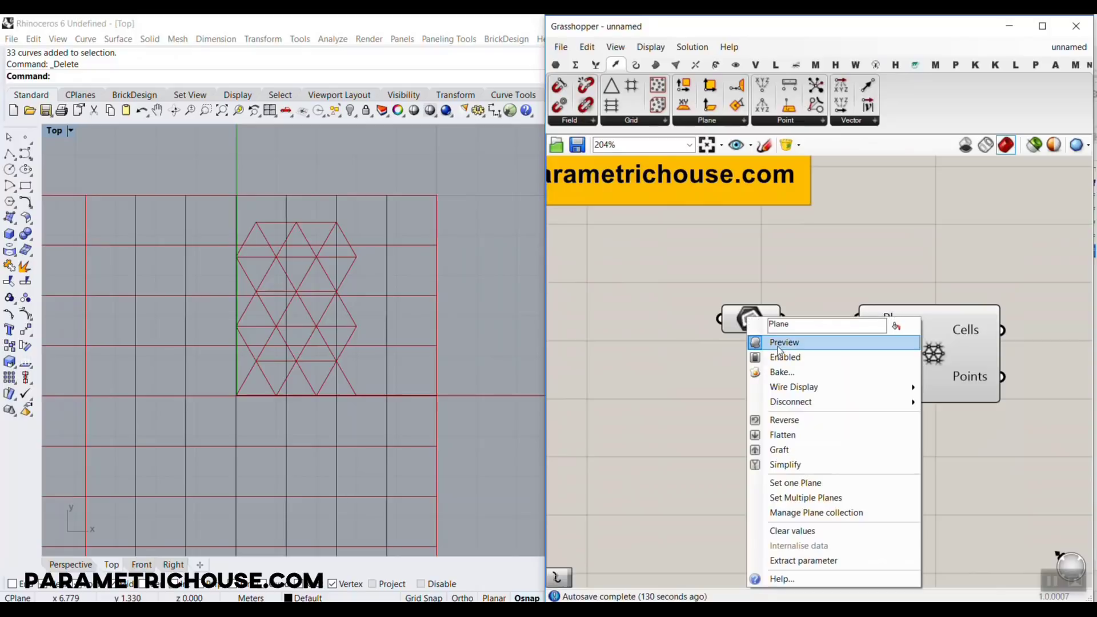
click(779, 339)
drag(766, 319, 765, 290)
Create a number slider with value 12.35 and connect it to the triangular grid's Size input
double_click(714, 350)
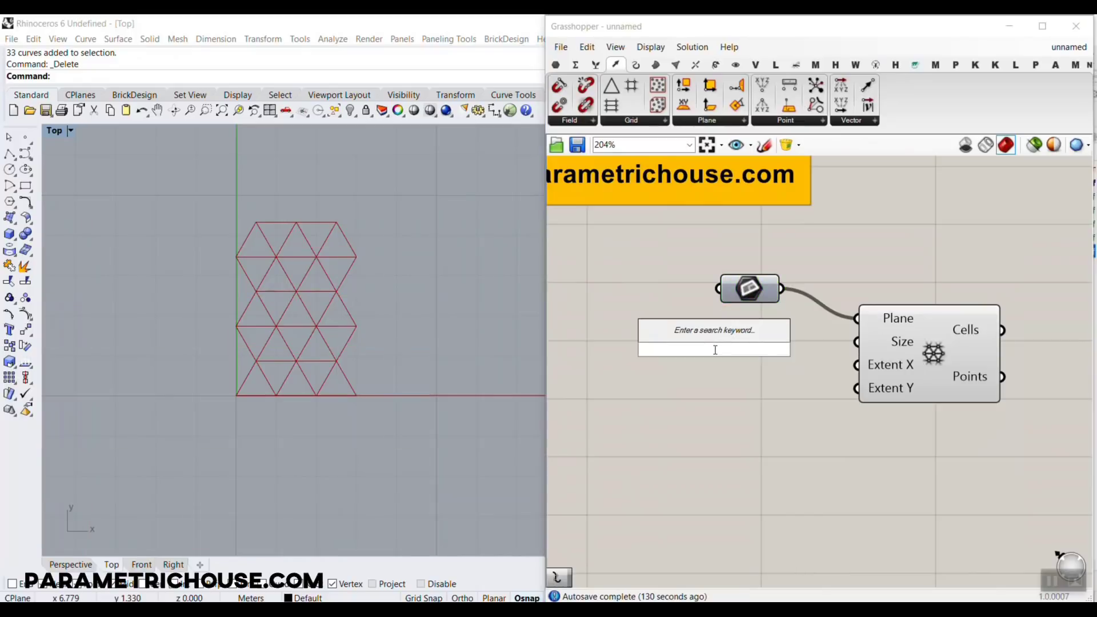
text(12.)
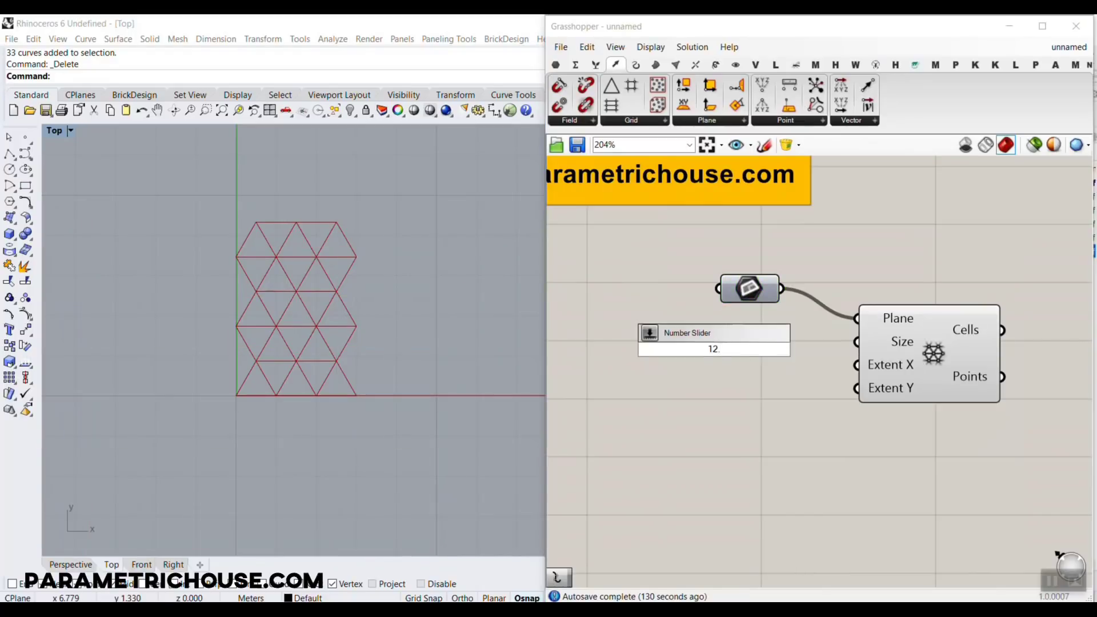
text(35)
key(Return)
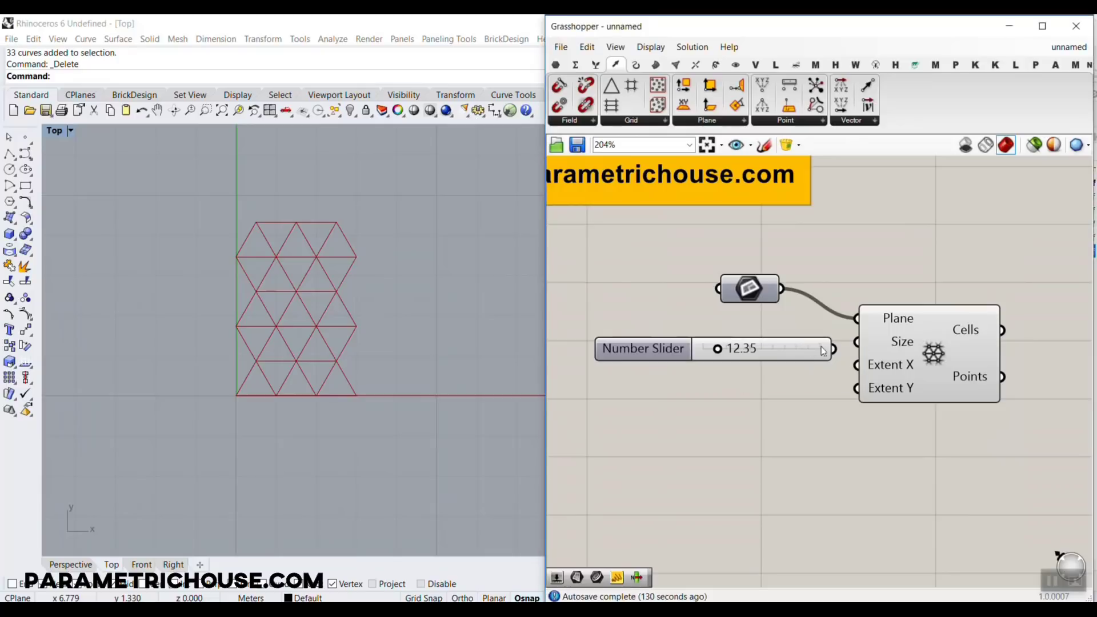
drag(833, 348, 783, 344)
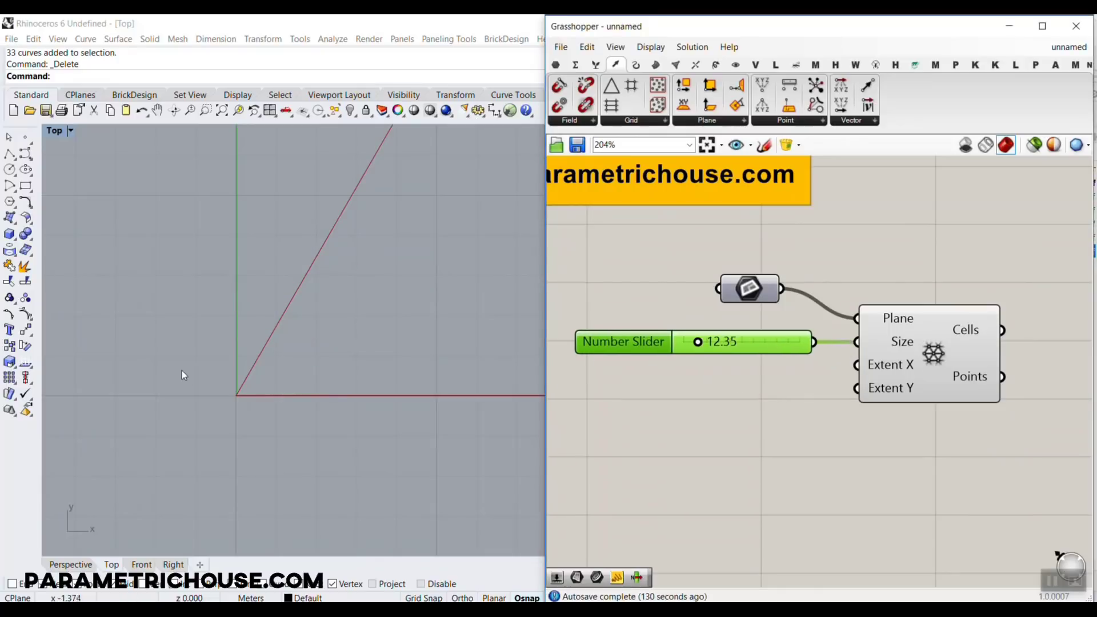
Set the grid's Size slider to 8.42 and move it slightly farther from the grid component
scroll(225, 363, down, 12)
right_drag(265, 355, 230, 374)
drag(696, 342, 692, 344)
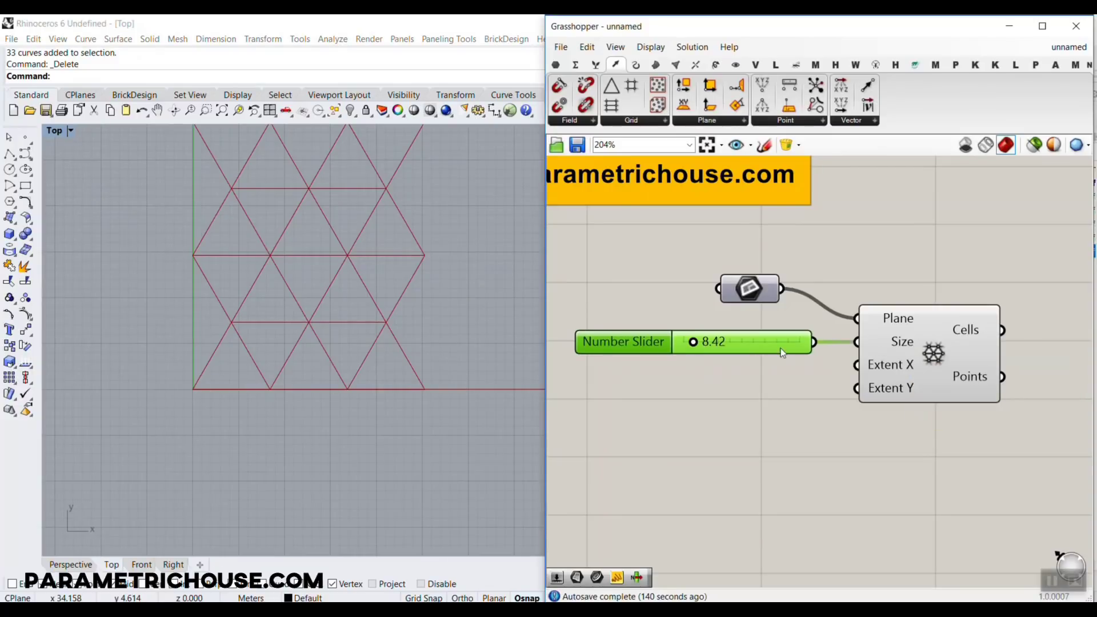
drag(780, 348, 765, 348)
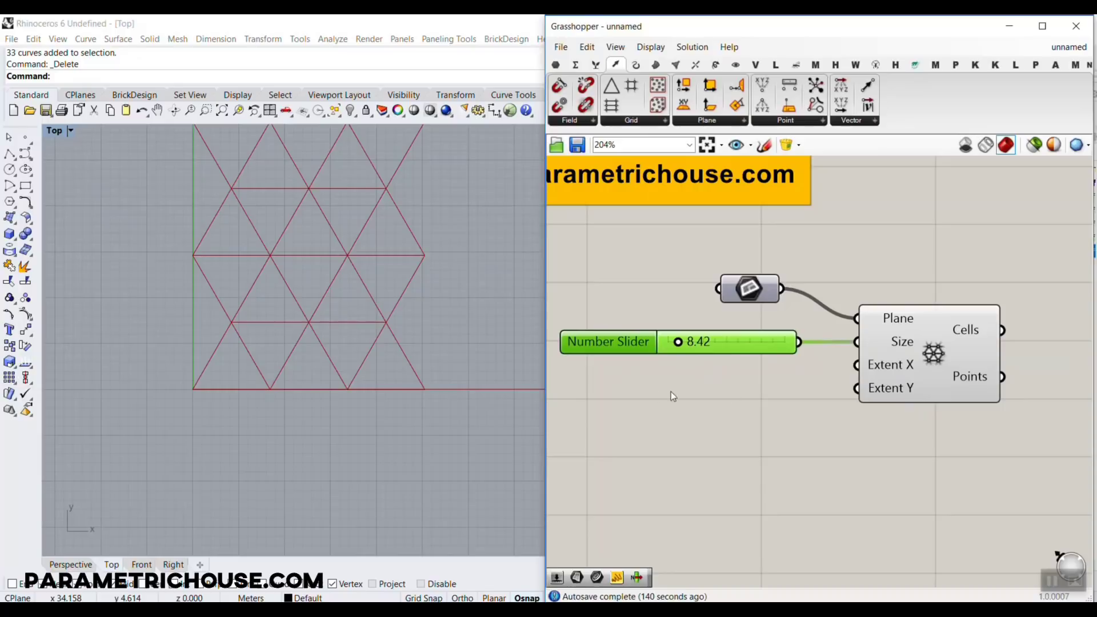
Create a number slider with value 2 and connect it to both the Extent X and Extent Y inputs
double_click(650, 376)
text(2)
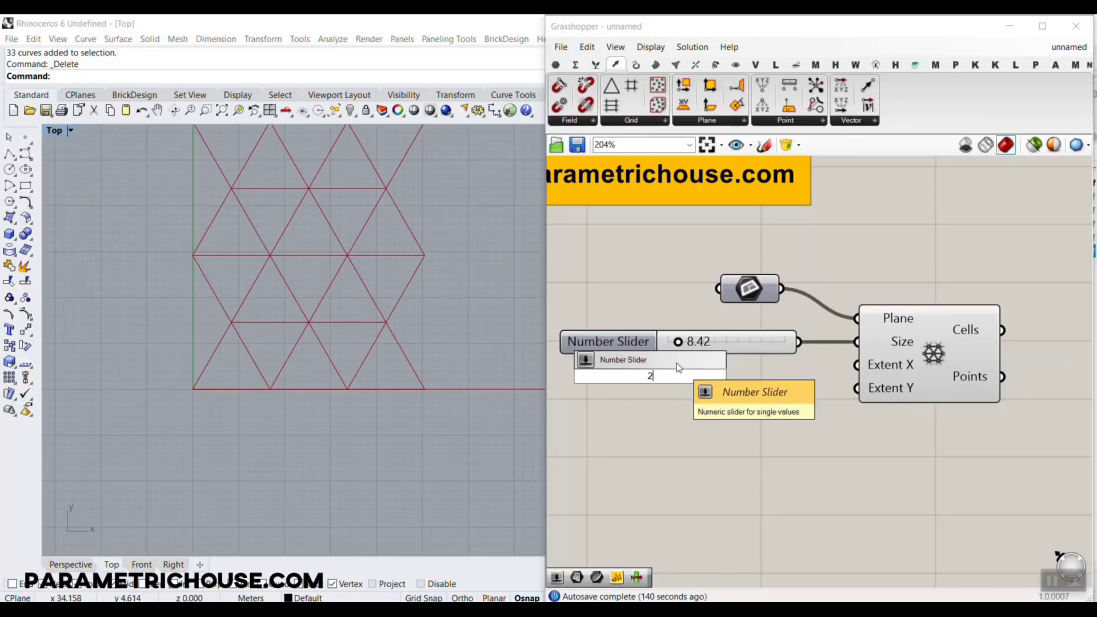
key(Return)
drag(771, 375, 856, 364)
drag(771, 377, 855, 388)
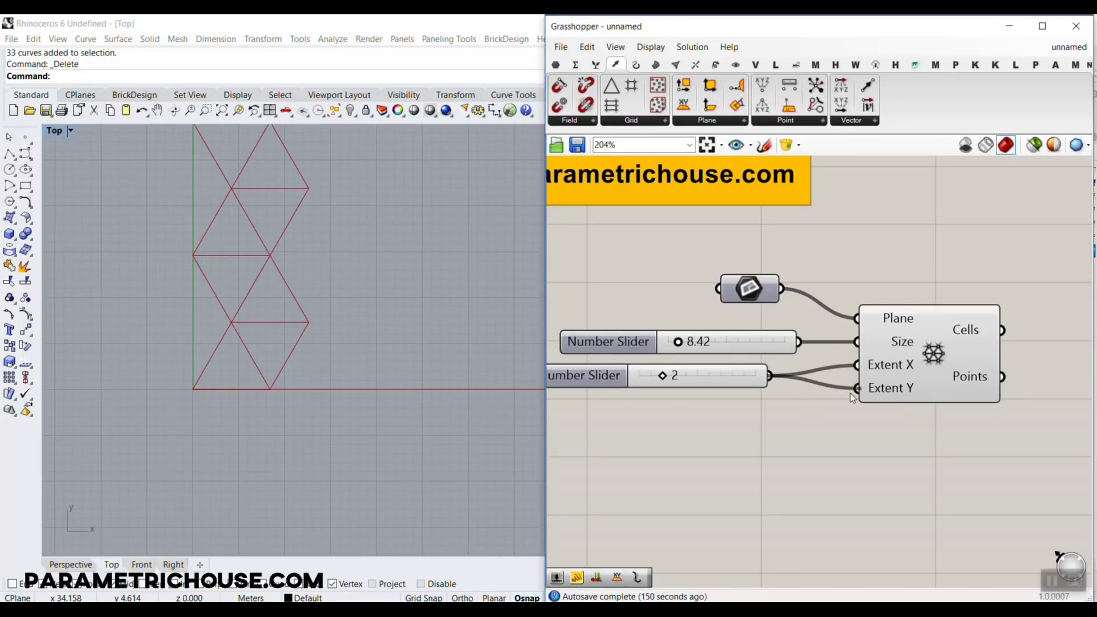
scroll(287, 366, up, 2)
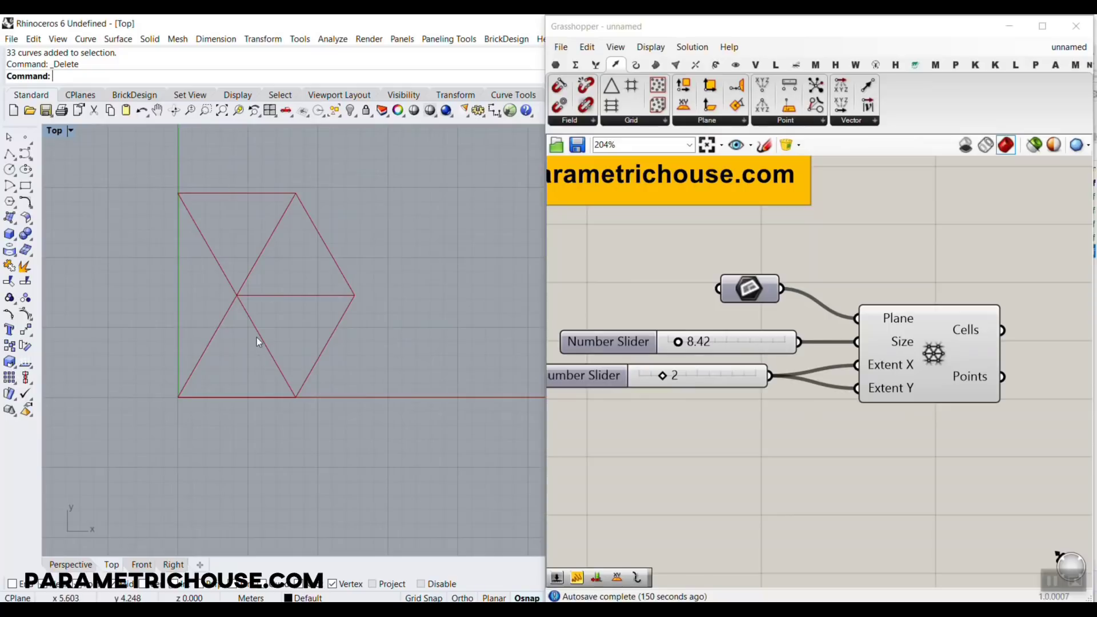
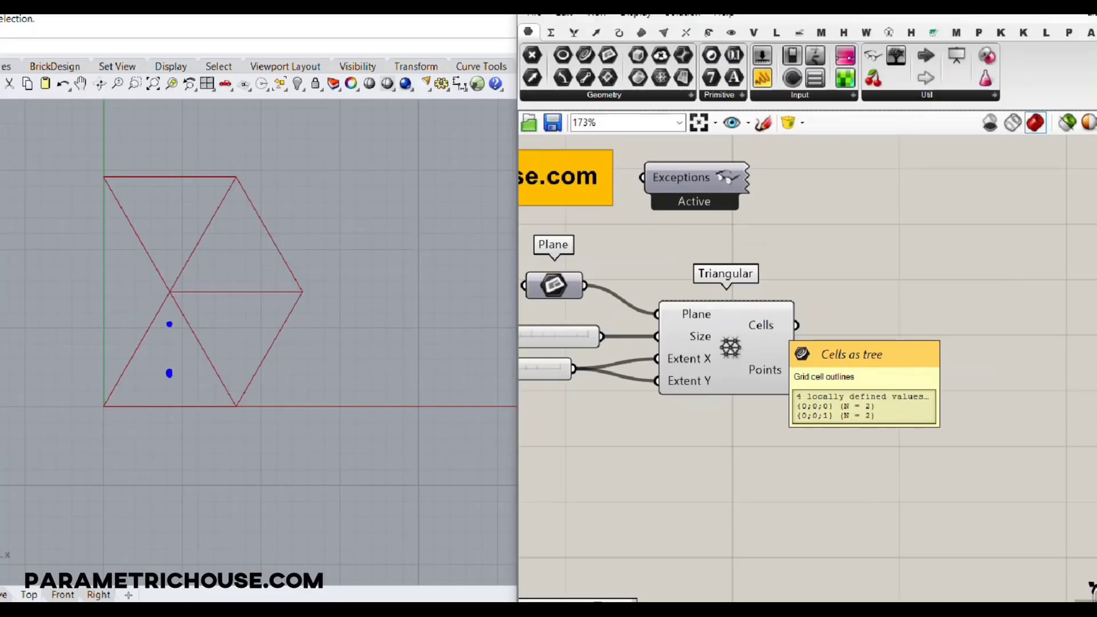
mouse_move(169, 373)
mouse_down()
mouse_move(147, 228)
mouse_move(188, 250)
mouse_move(214, 318)
mouse_move(260, 341)
mouse_up()
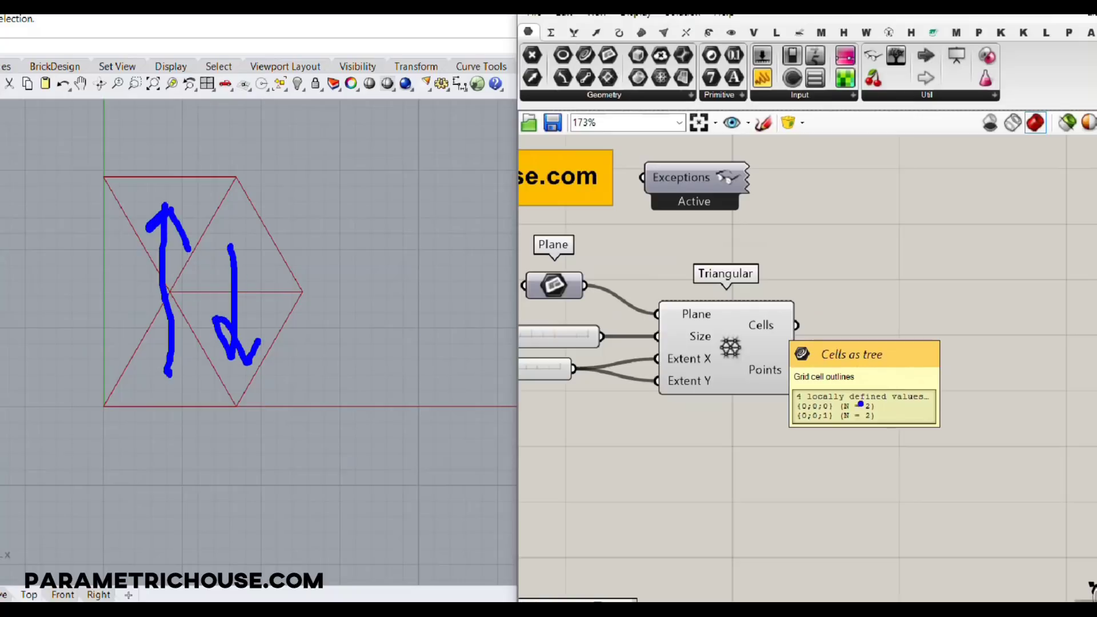
drag(883, 389, 822, 441)
drag(806, 390, 878, 436)
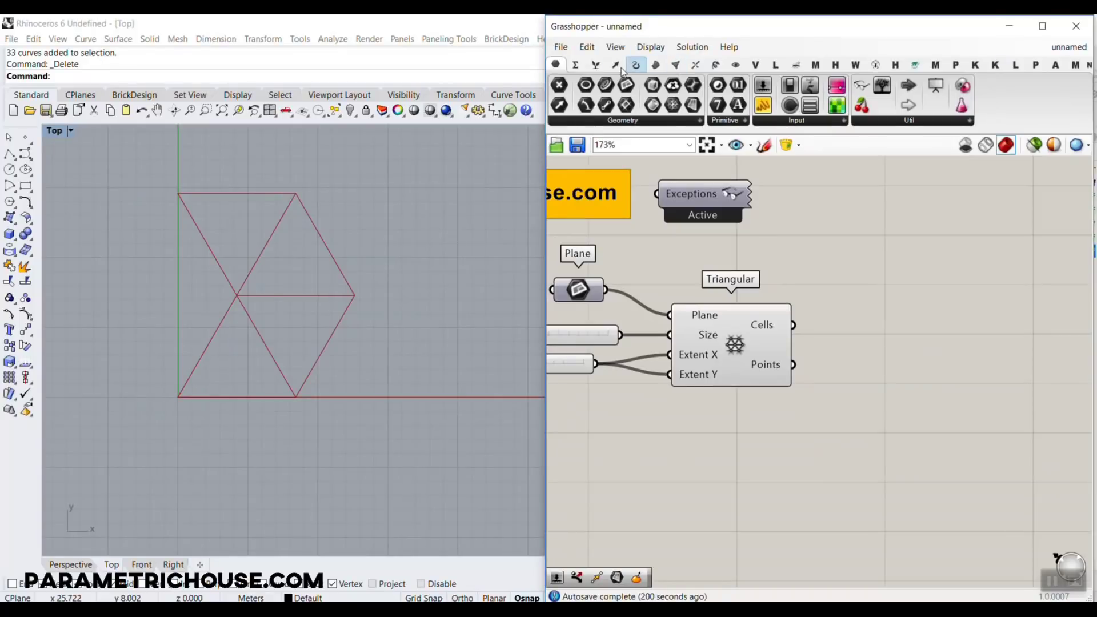
click(595, 32)
click(639, 97)
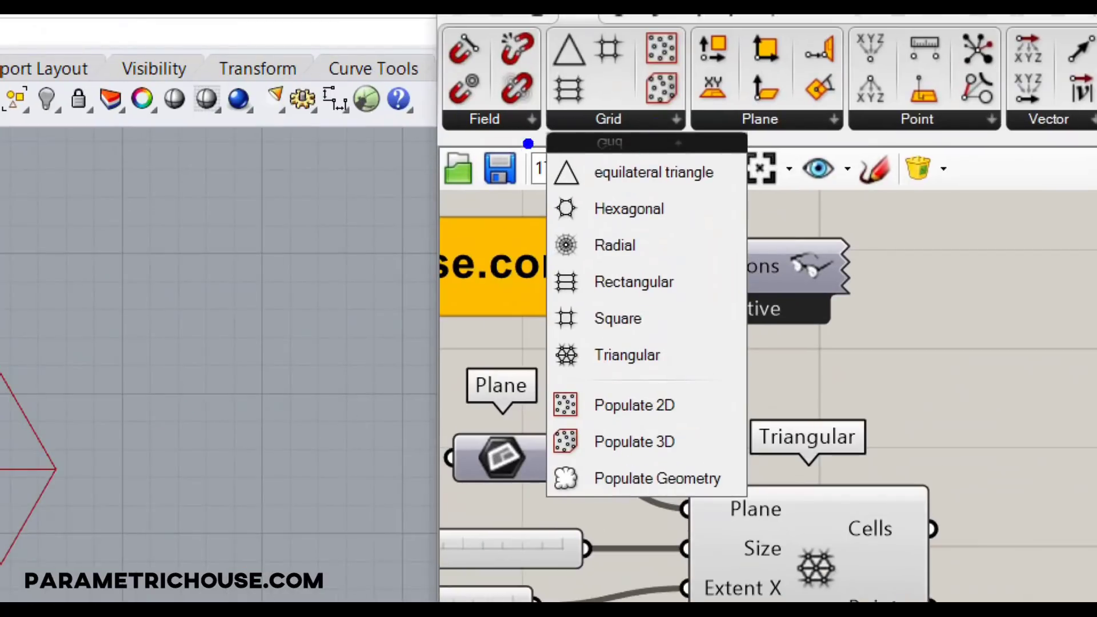
mouse_move(585, 125)
mouse_down()
mouse_move(710, 252)
mouse_move(698, 339)
mouse_up()
drag(673, 298, 721, 317)
mouse_move(912, 498)
mouse_down()
mouse_move(908, 552)
mouse_move(925, 532)
mouse_up()
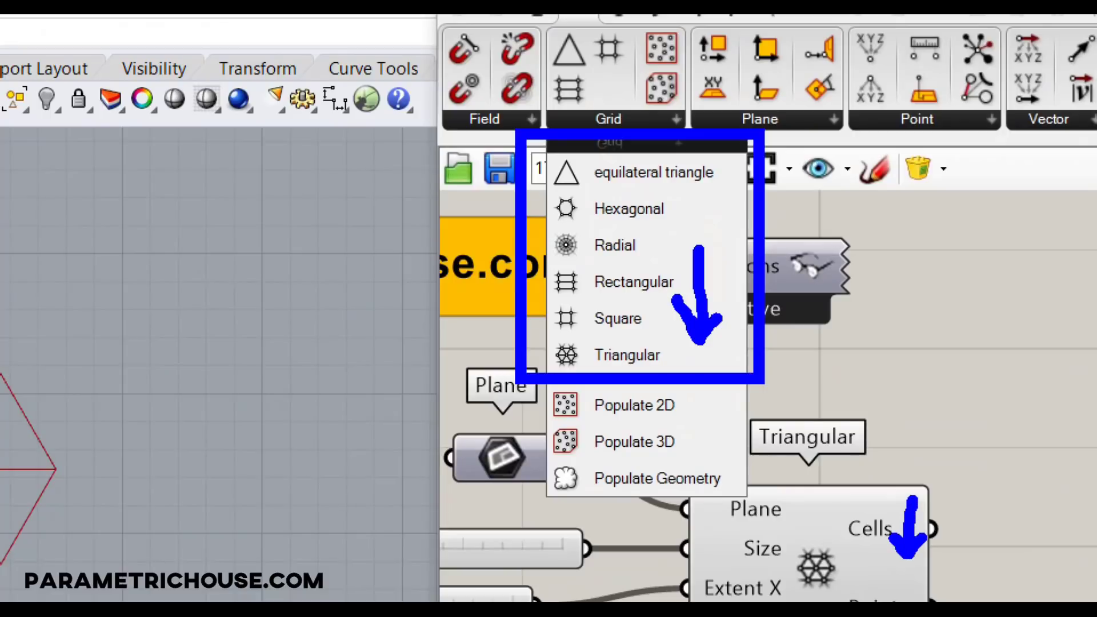
mouse_move(926, 306)
mouse_down()
mouse_move(968, 91)
mouse_move(1030, 48)
mouse_move(1023, 117)
mouse_up()
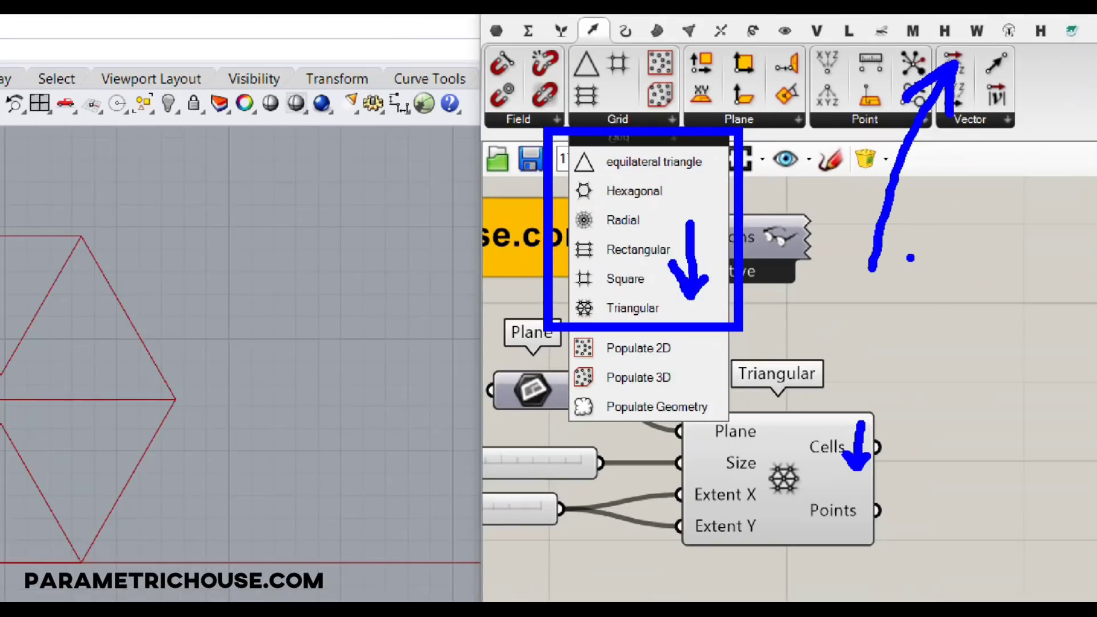
key(Escape)
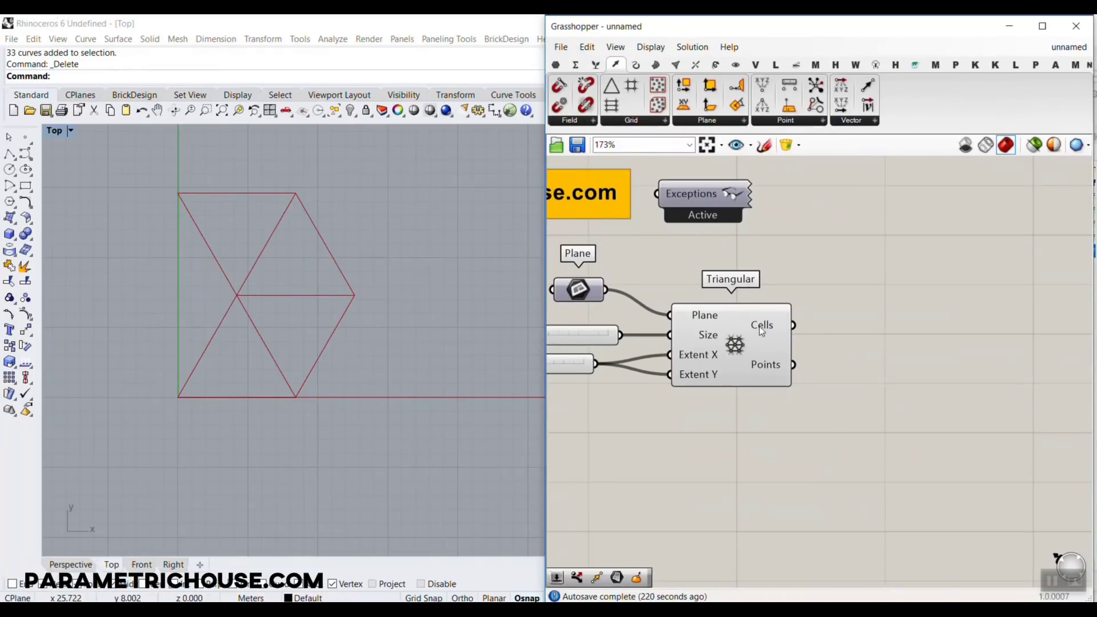
Flatten the triangular grid's Cells output and connect it to the Curve input of a new Explode component
right_click(762, 331)
click(795, 379)
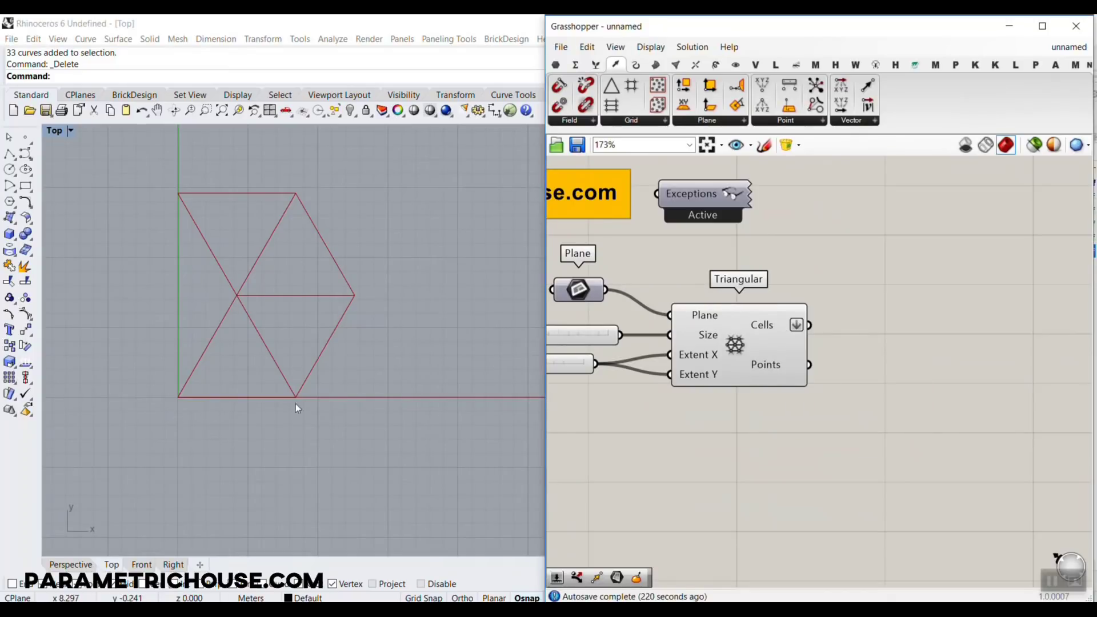
click(638, 65)
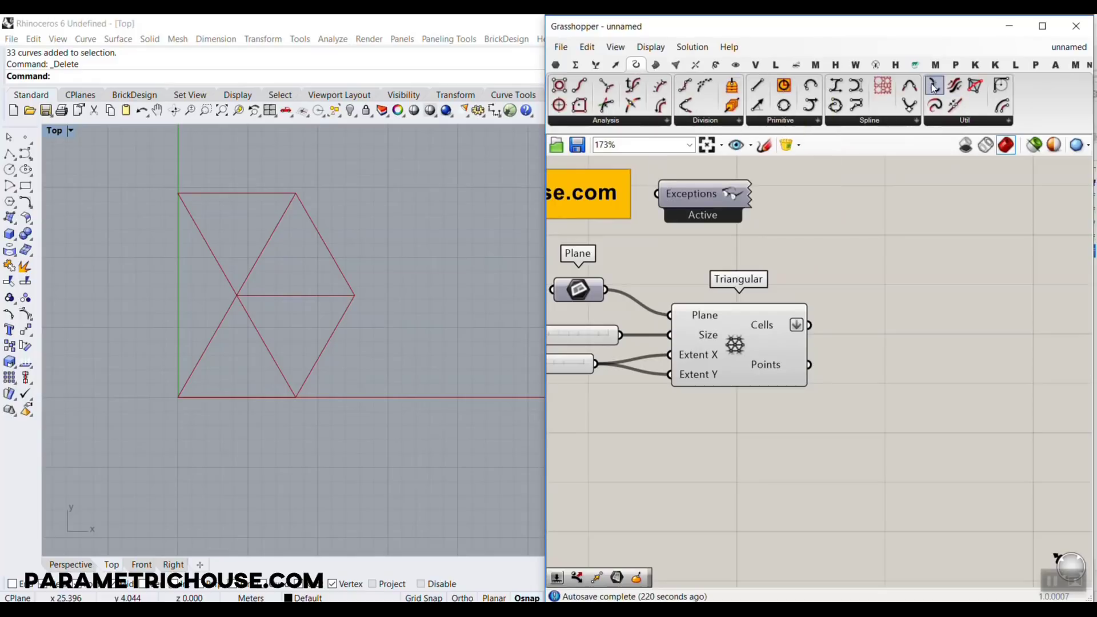
drag(933, 86, 937, 341)
scroll(830, 324, up, 1)
drag(805, 326, 869, 330)
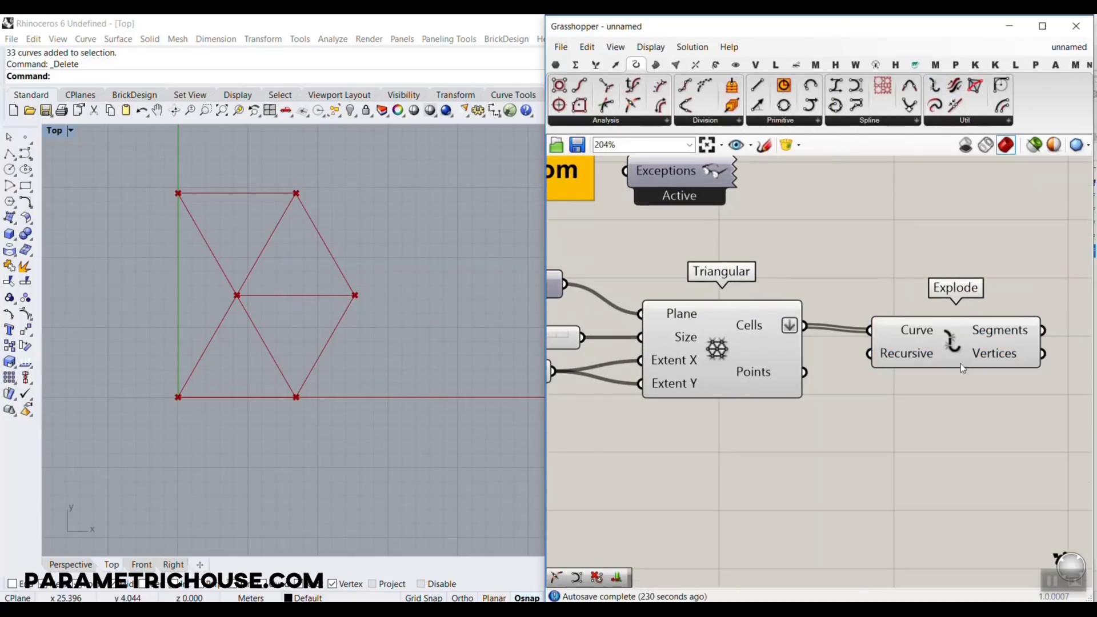
Turn off the preview of the Triangular grid component
right_drag(960, 365, 757, 295)
right_click(690, 290)
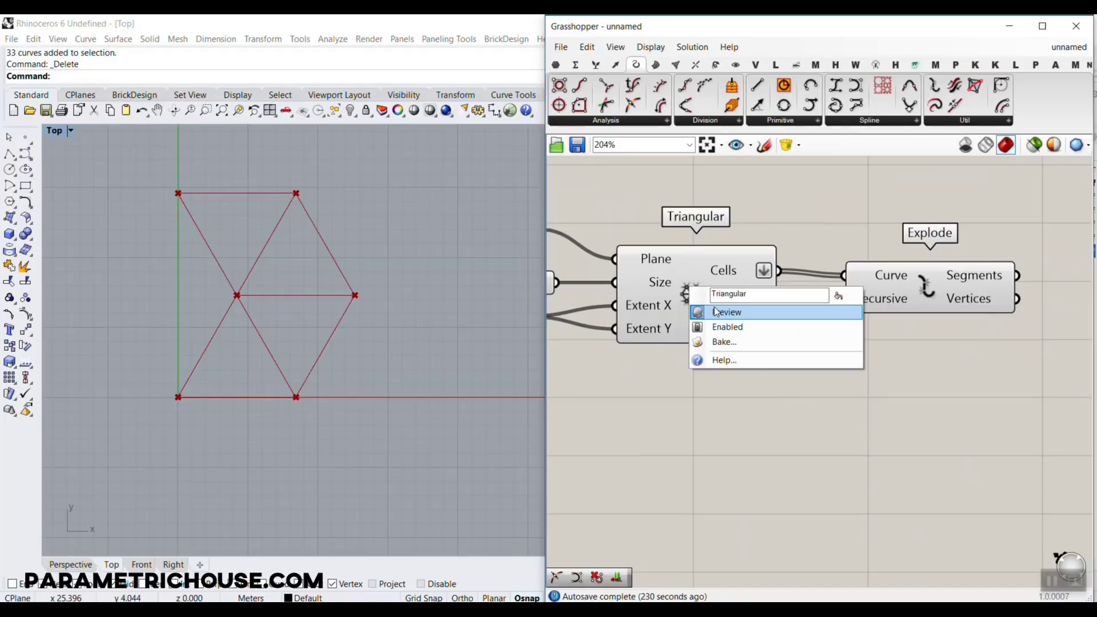
click(720, 312)
right_drag(1023, 286, 887, 270)
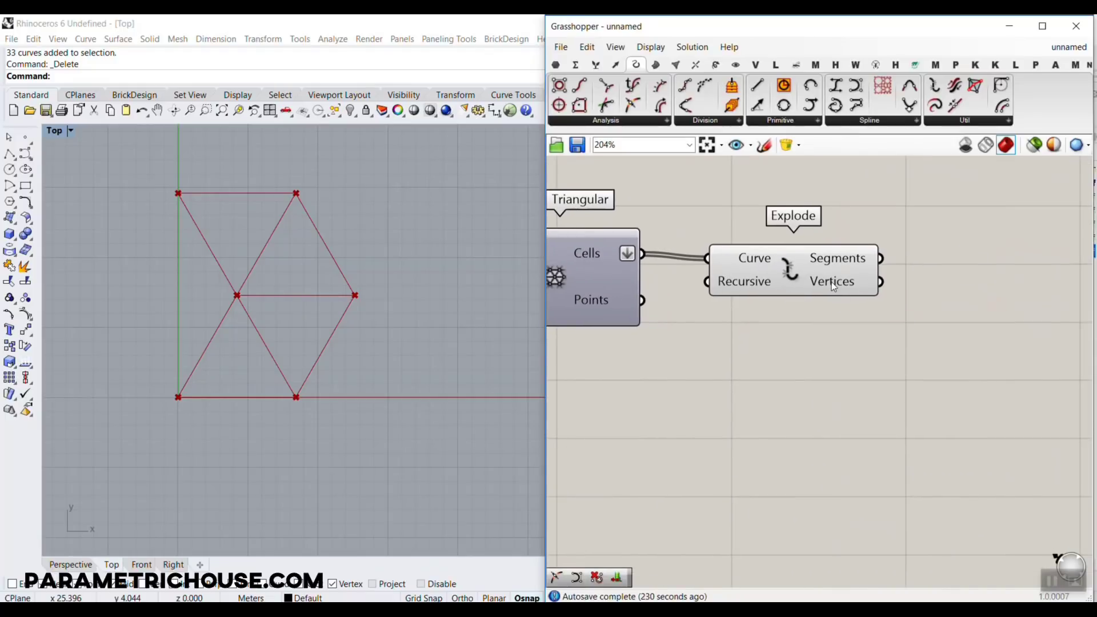
mouse_move(833, 286)
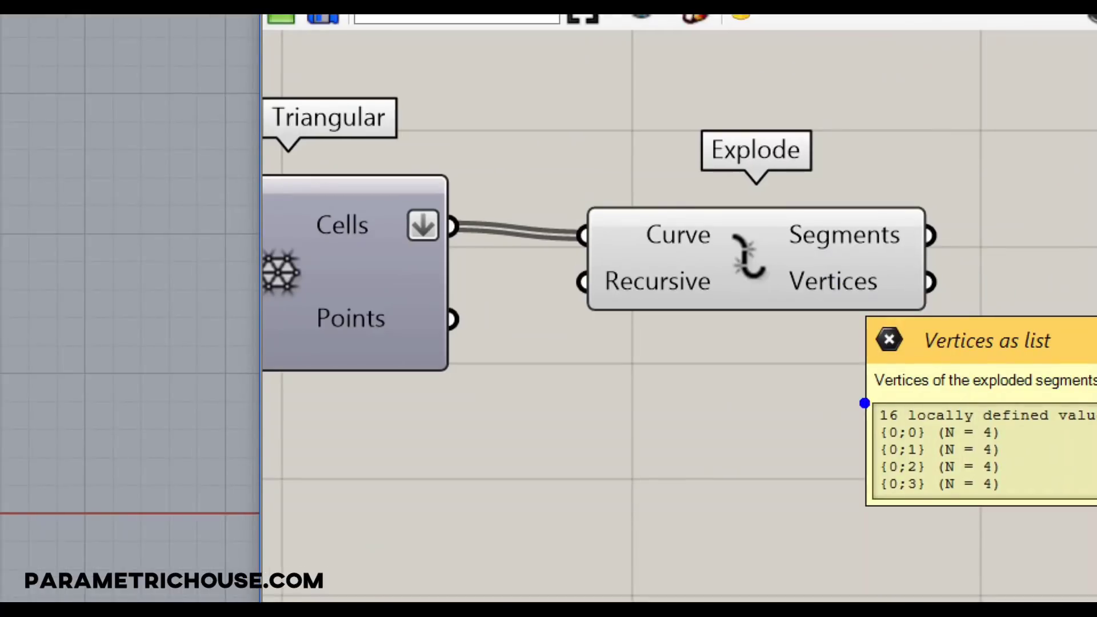
drag(859, 405, 994, 440)
key(ctrl+z)
mouse_move(859, 412)
ctrl+mouse_down()
mouse_move(981, 452)
mouse_move(1027, 441)
ctrl+mouse_up()
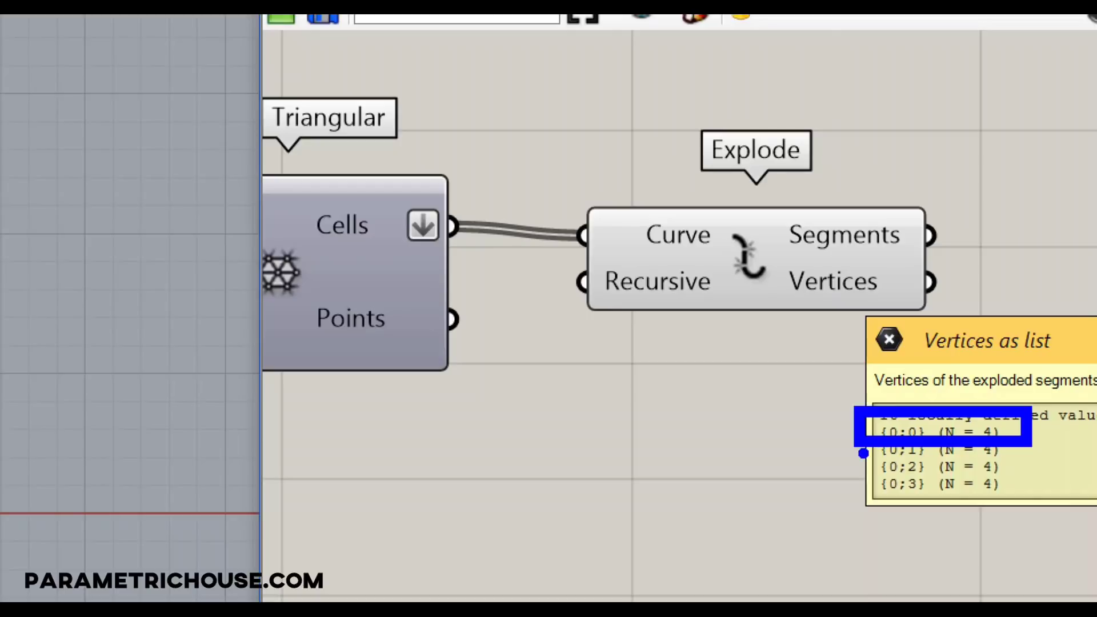
mouse_move(863, 453)
ctrl+mouse_down()
mouse_move(950, 481)
mouse_move(1022, 478)
ctrl+mouse_up()
key(Escape)
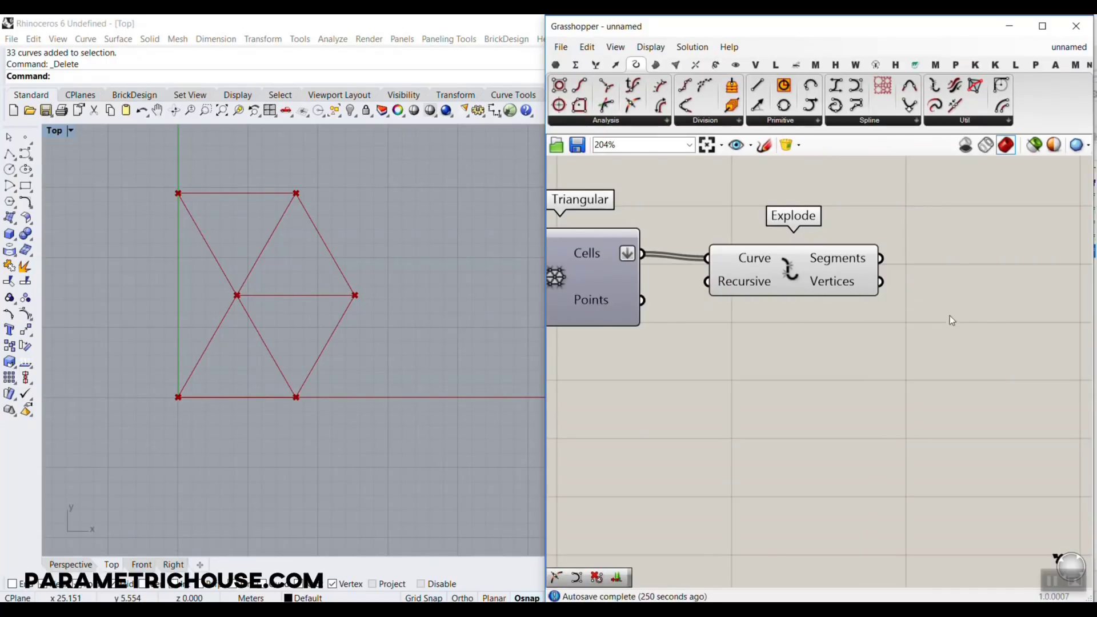
Flatten the Vertices output of the Explode component
right_drag(950, 316, 915, 325)
right_click(820, 293)
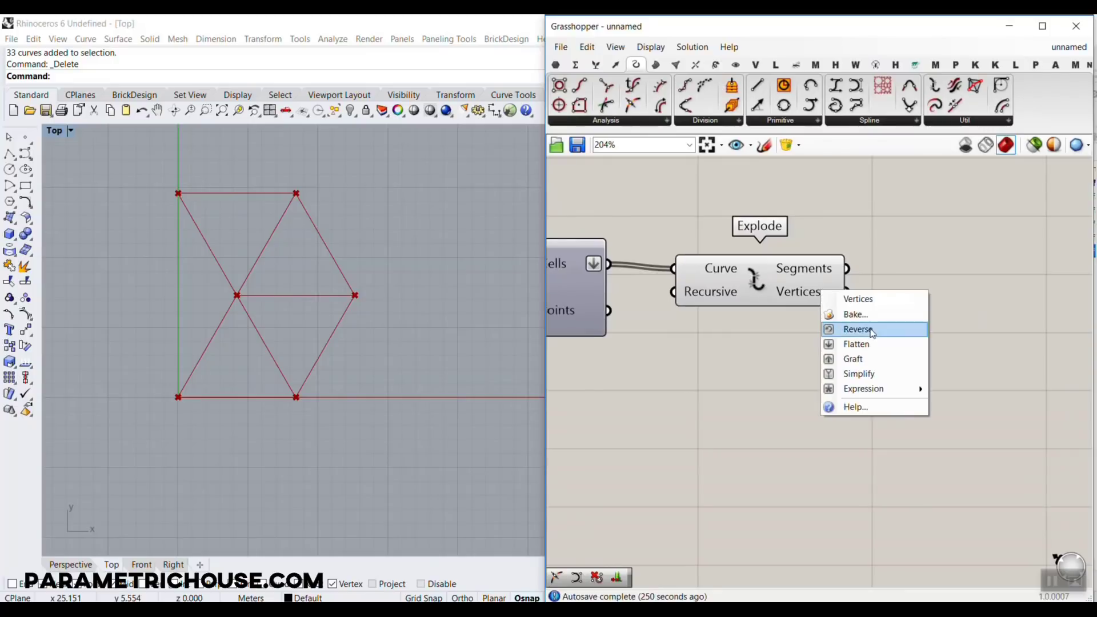
click(843, 344)
mouse_move(811, 294)
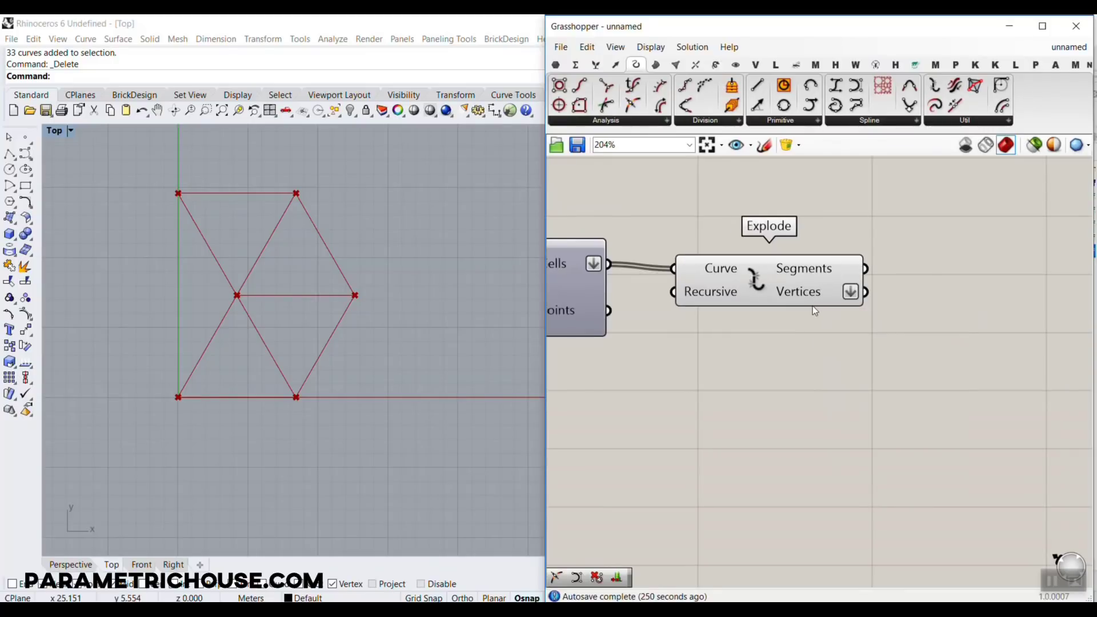
Bake the flattened Vertices into Rhino and list the overlapping points at the grid's central vertex
right_click(834, 302)
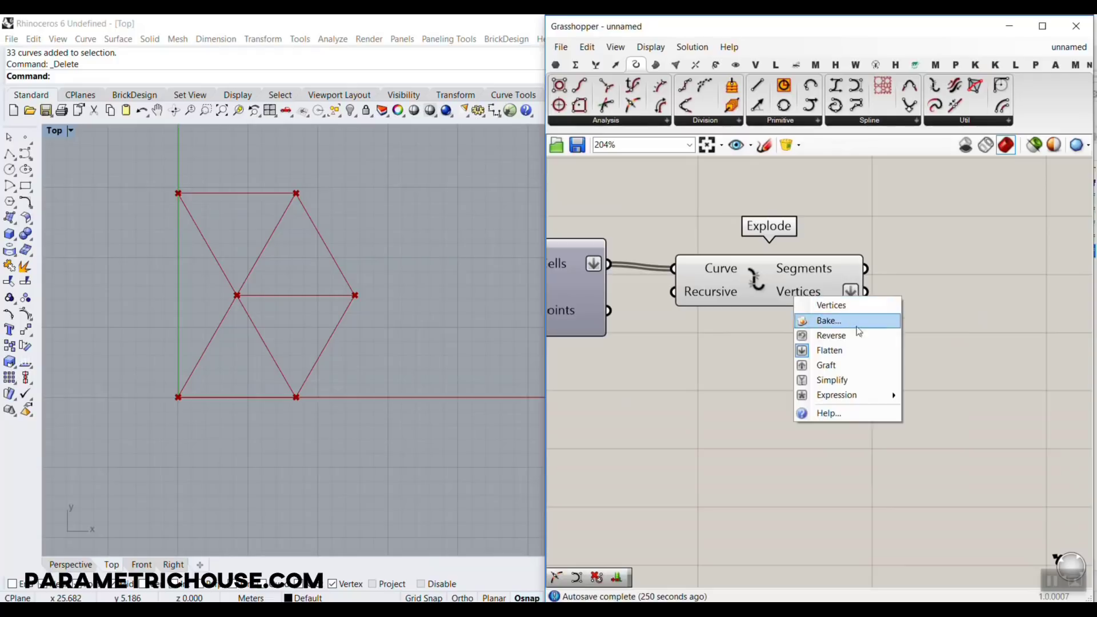
click(825, 318)
key(Return)
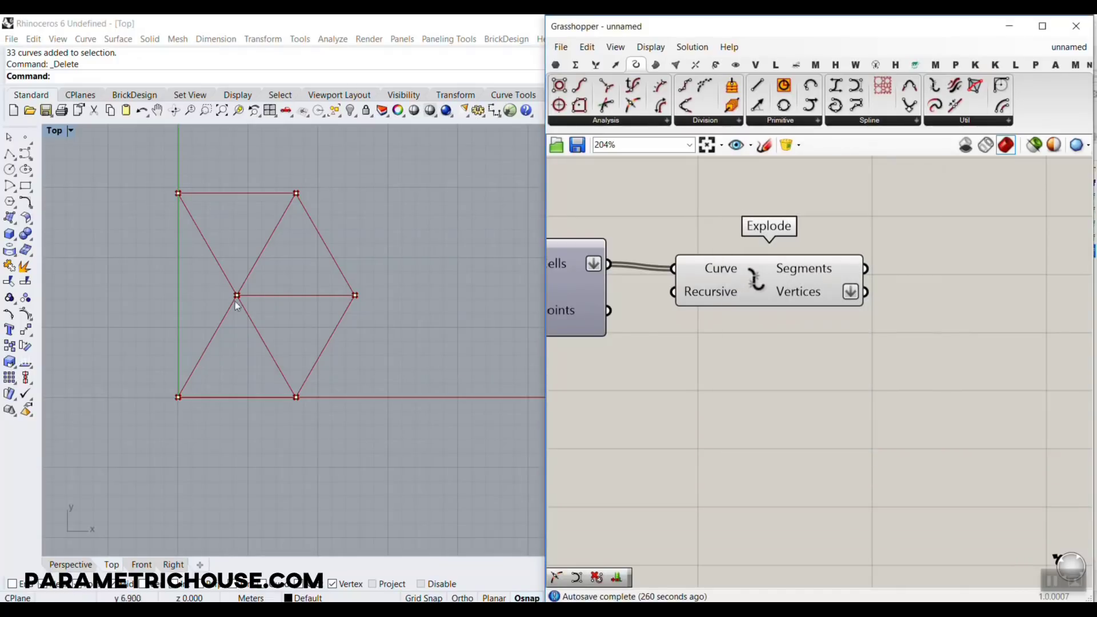
click(237, 296)
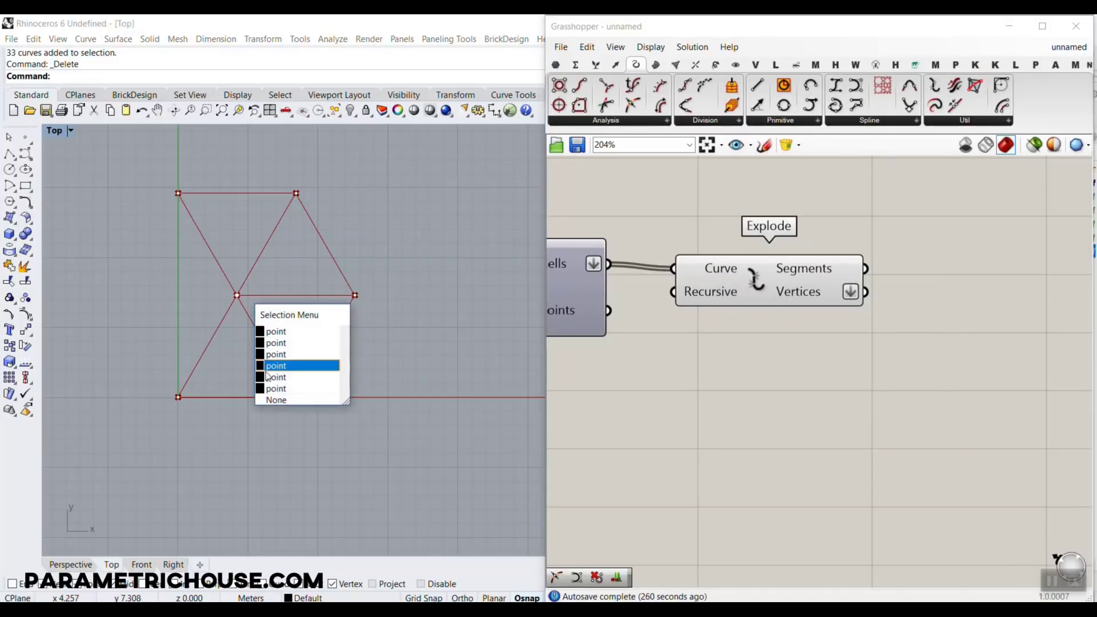
click(228, 335)
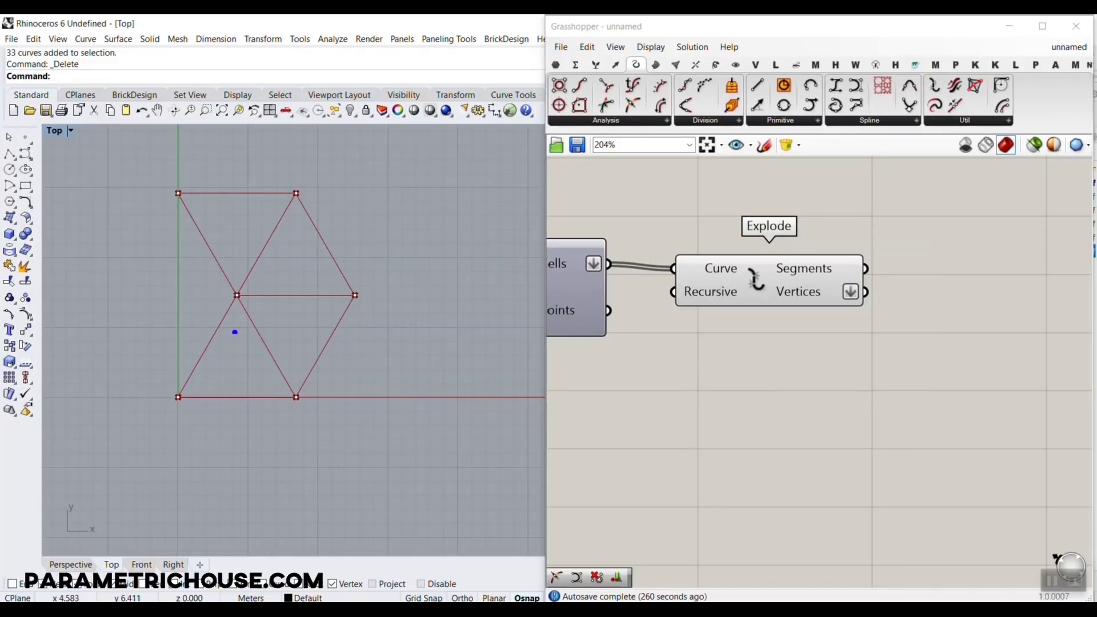
mouse_move(224, 327)
mouse_down()
mouse_move(256, 380)
mouse_move(240, 318)
mouse_up()
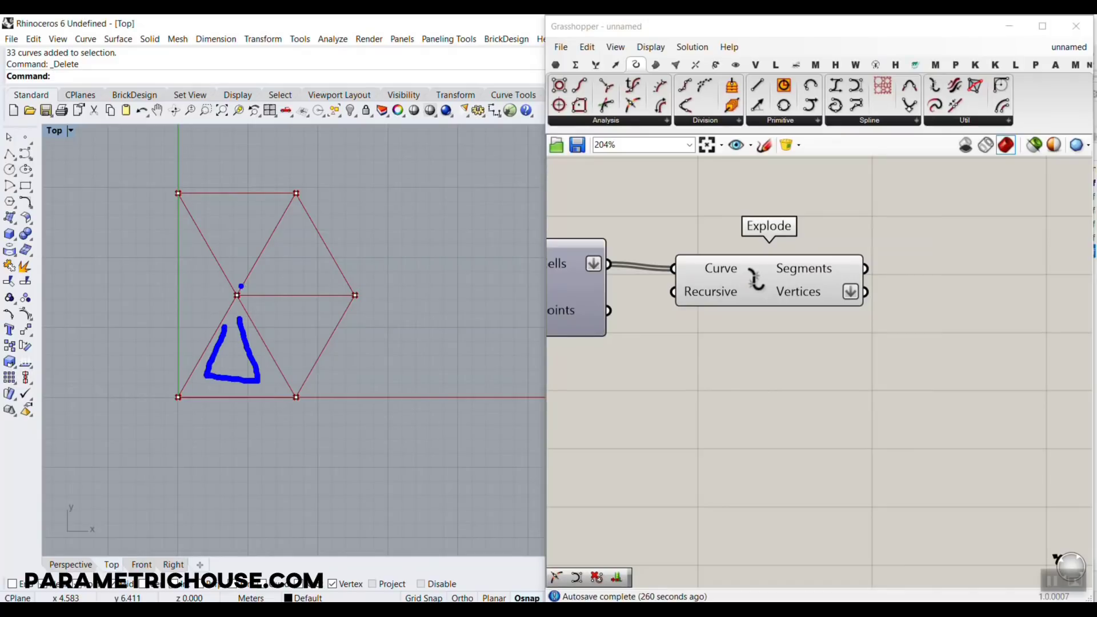
mouse_move(308, 315)
mouse_down()
mouse_move(254, 301)
mouse_move(280, 347)
mouse_move(314, 301)
mouse_up()
mouse_move(291, 247)
mouse_down()
mouse_move(264, 284)
mouse_move(292, 251)
mouse_up()
key(Escape)
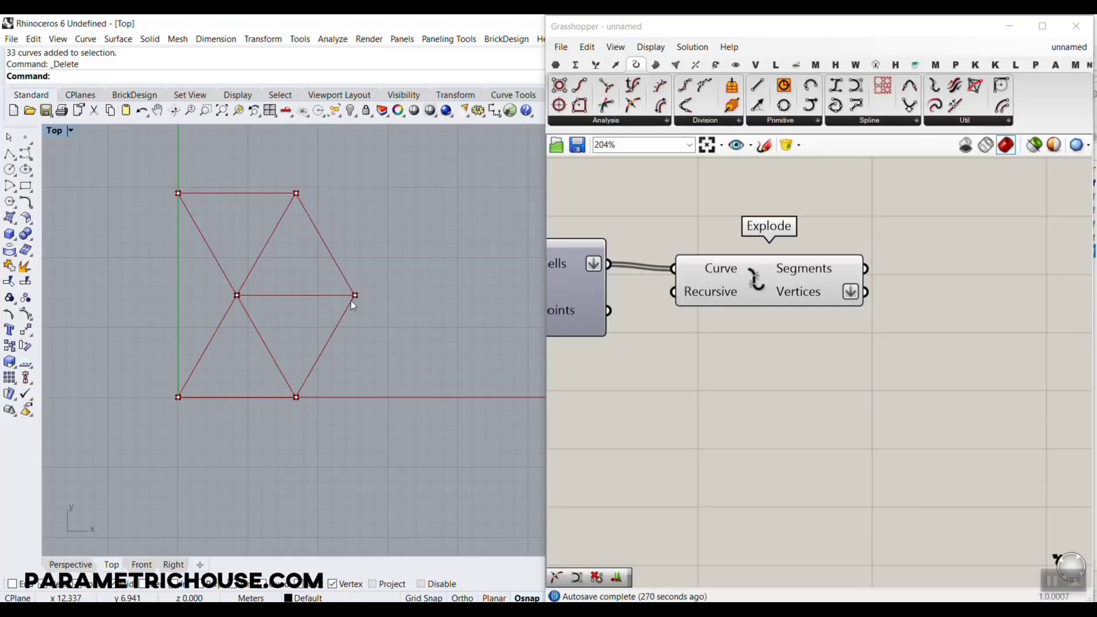
Check the overlapping points at the grid's outer tip vertex and delete all the baked points
click(351, 299)
click(291, 336)
mouse_move(299, 362)
mouse_down()
mouse_move(324, 309)
mouse_move(297, 358)
mouse_up()
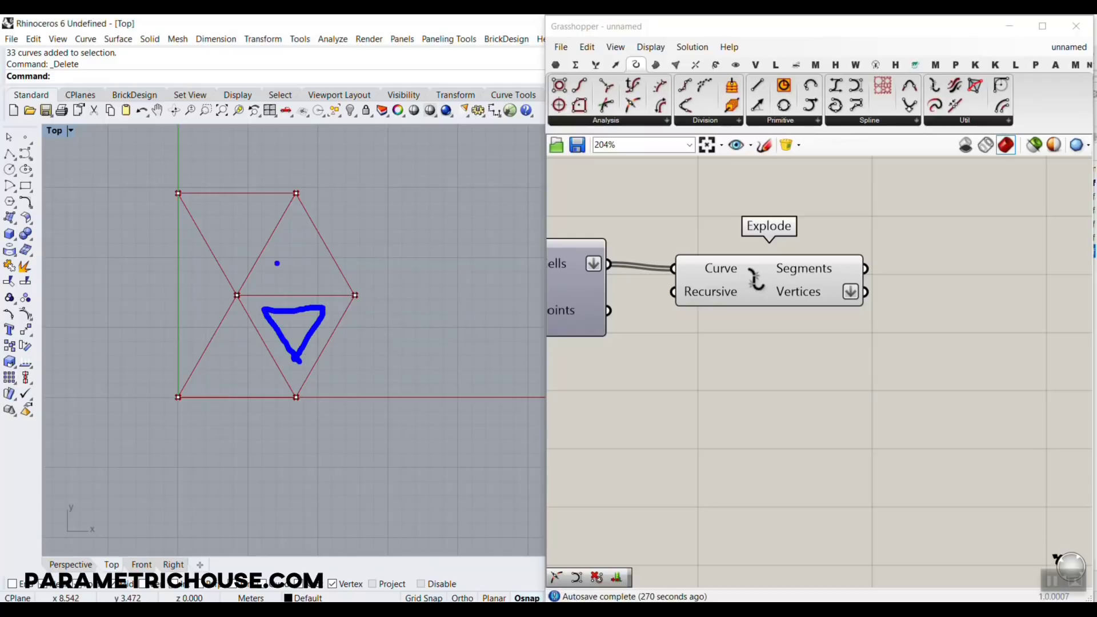
mouse_move(272, 278)
mouse_down()
mouse_move(314, 278)
mouse_move(273, 278)
mouse_up()
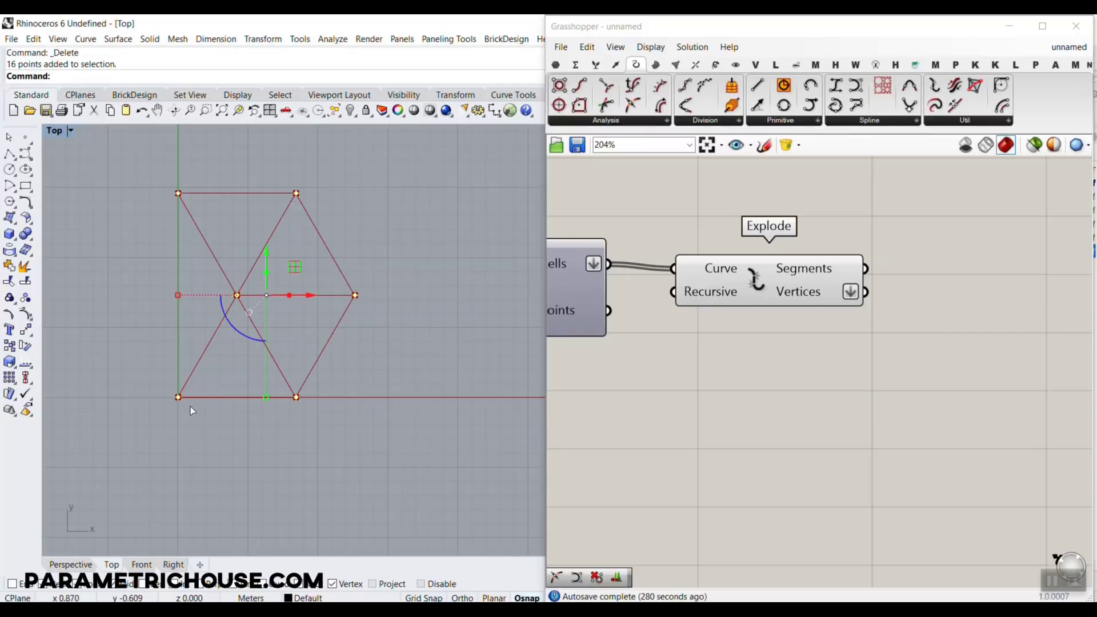
key(Delete)
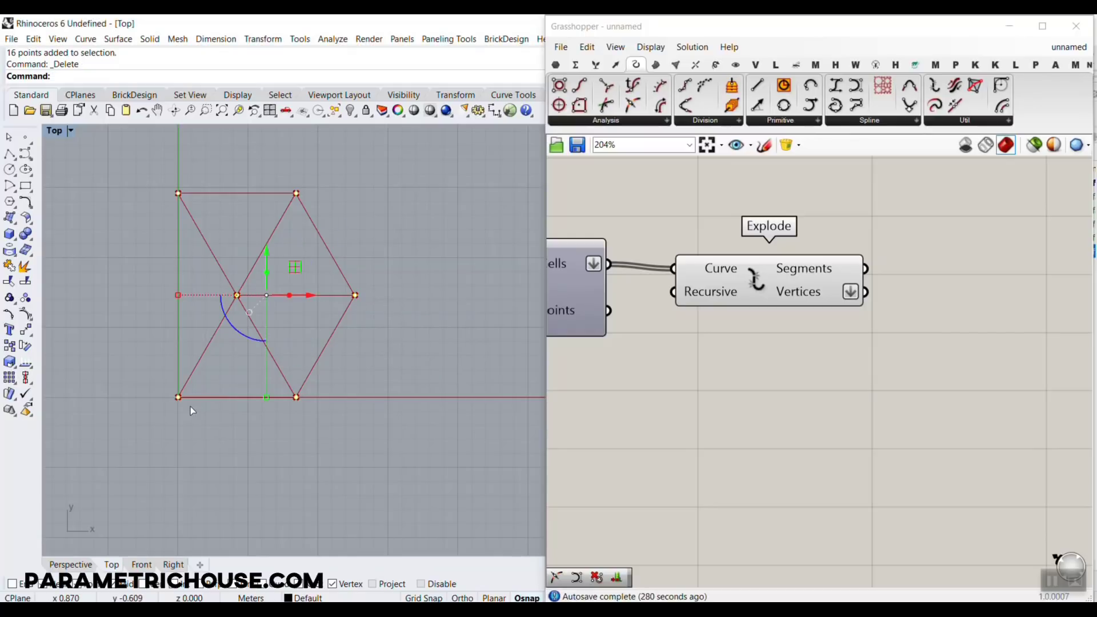
Add a Cull Duplicates component and connect the exploded curves' flattened Vertices to its Points input
right_drag(877, 330, 825, 341)
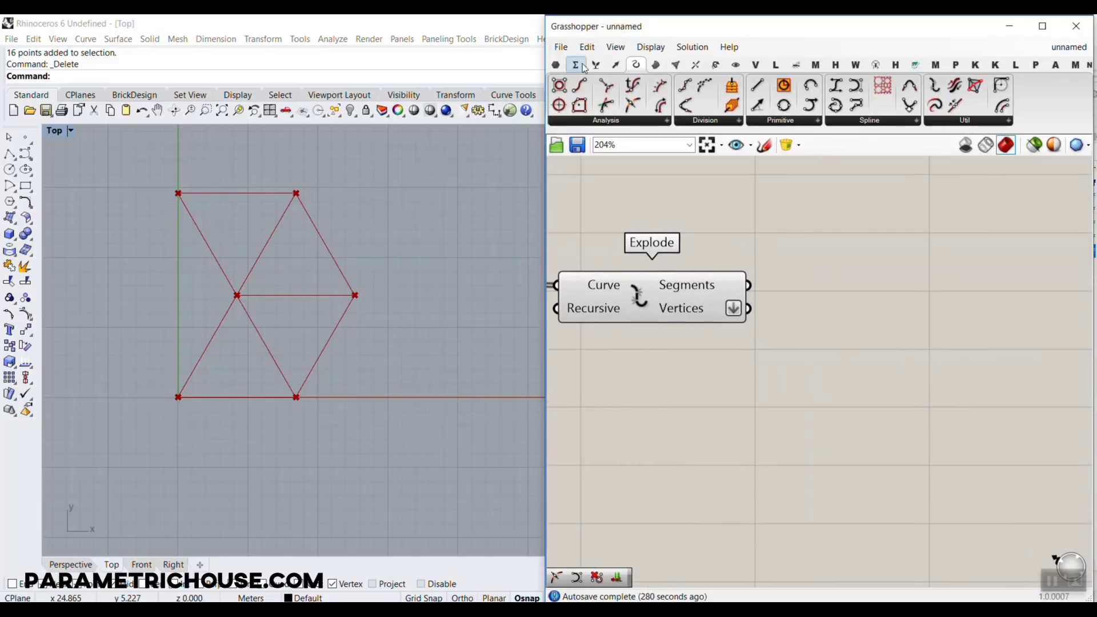
click(617, 64)
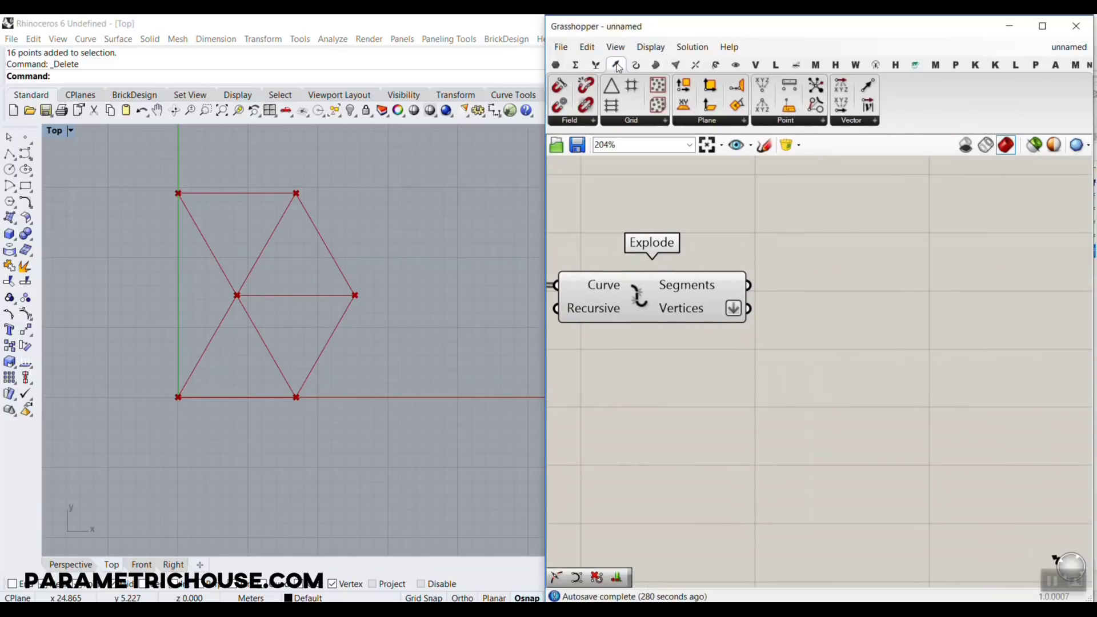
click(803, 123)
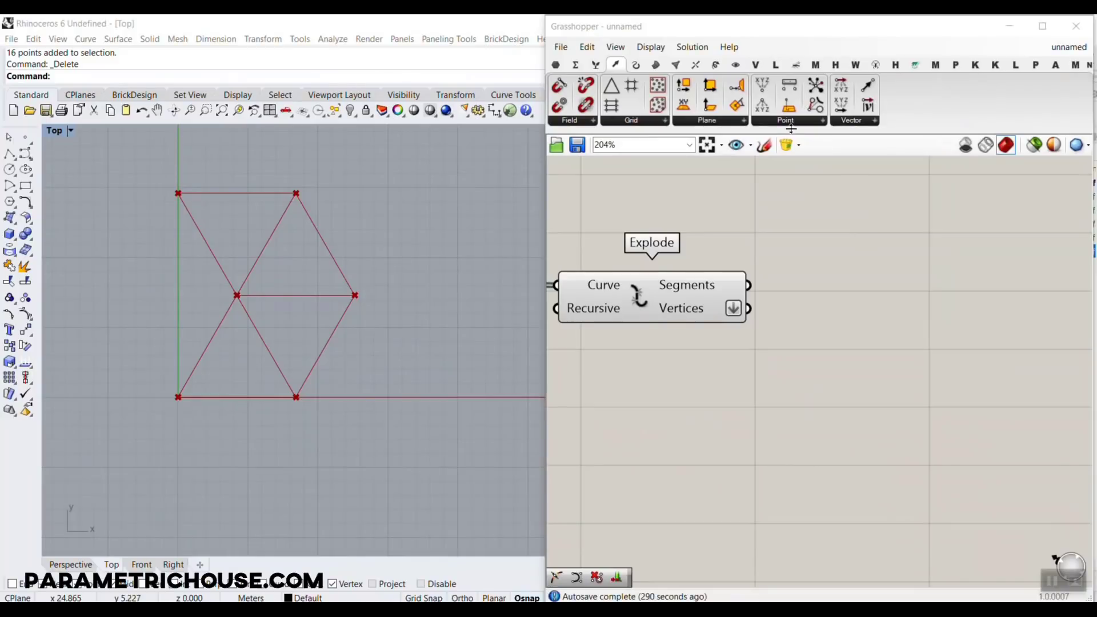
click(793, 122)
drag(795, 269, 864, 337)
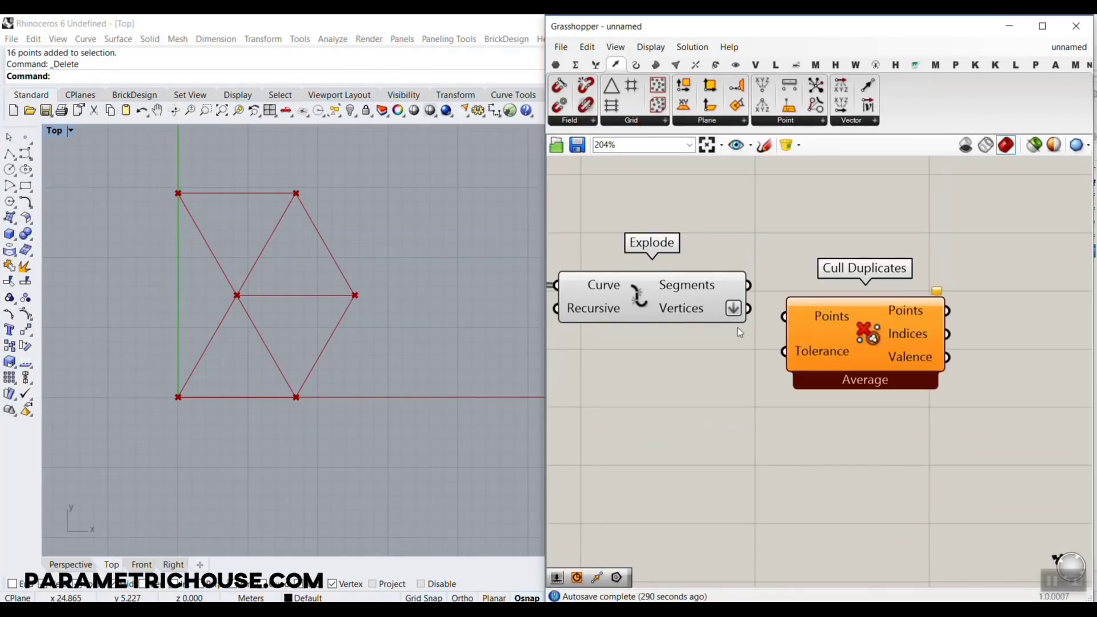
drag(748, 308, 784, 315)
right_drag(760, 344, 707, 273)
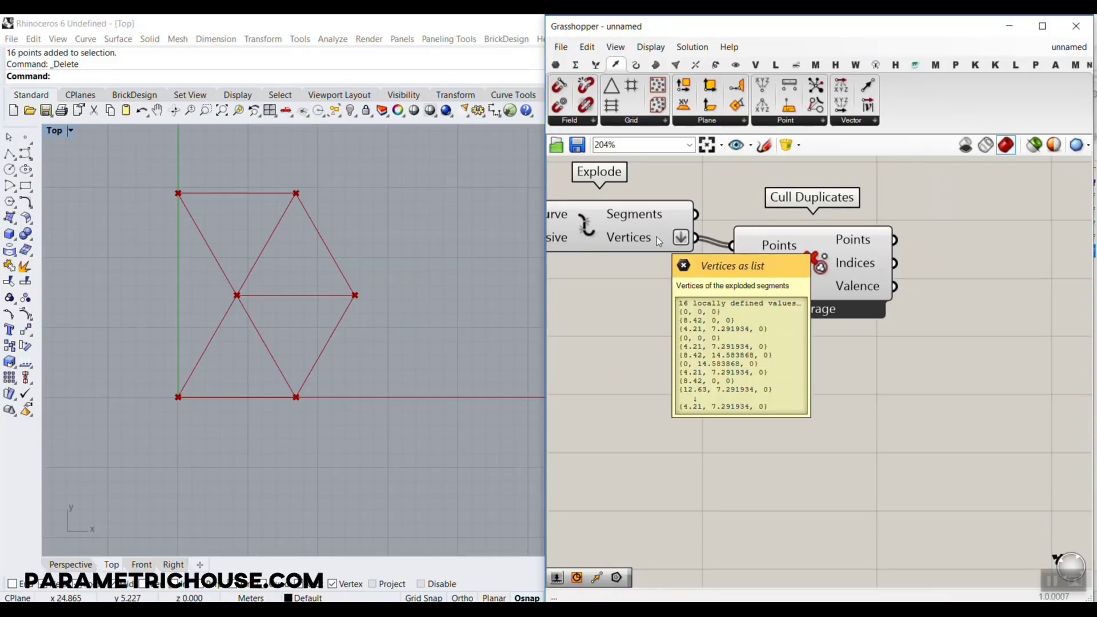
mouse_move(866, 244)
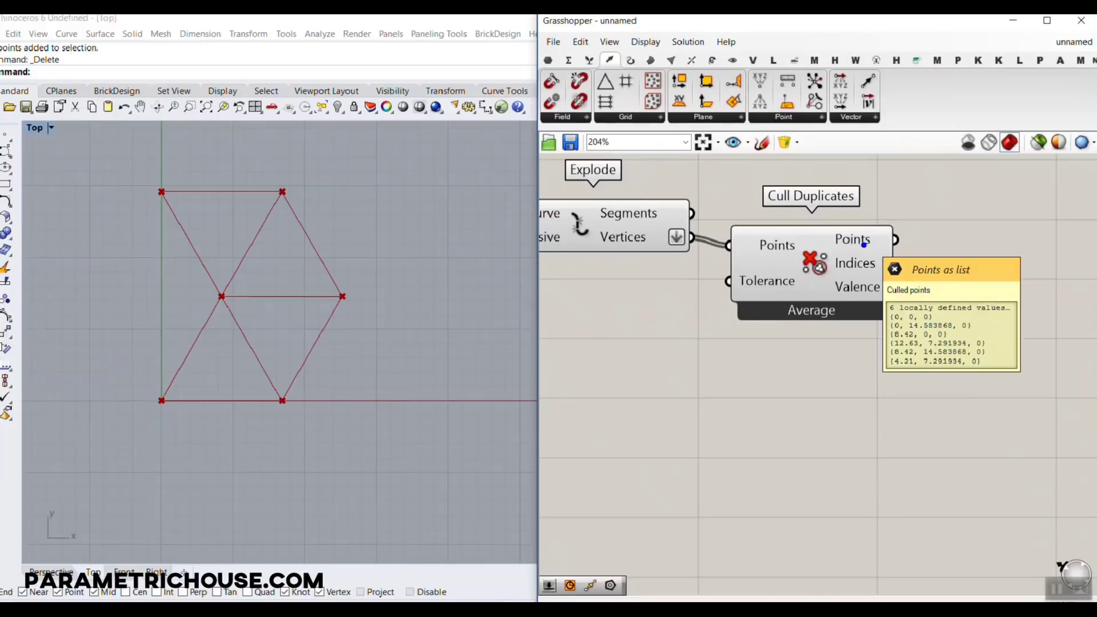
click(822, 271)
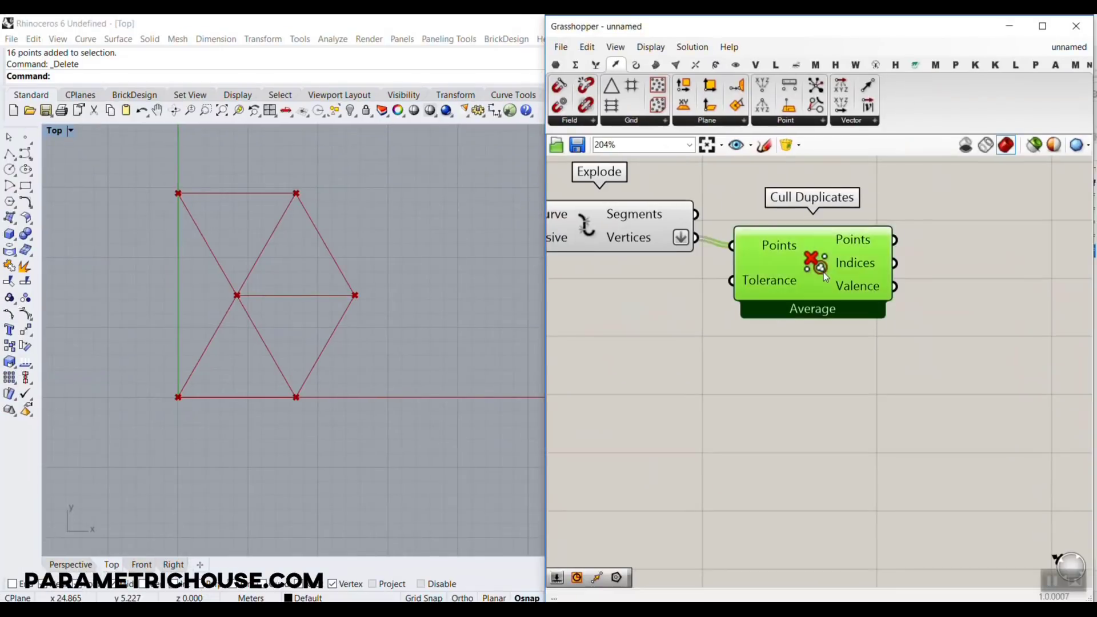
right_drag(807, 297, 639, 334)
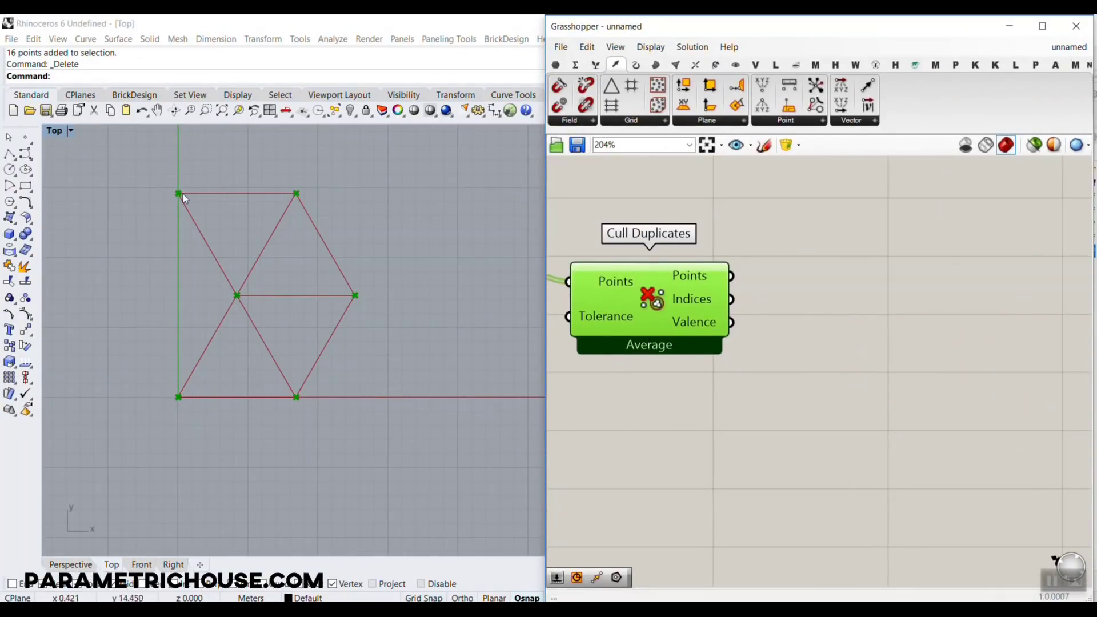
click(807, 289)
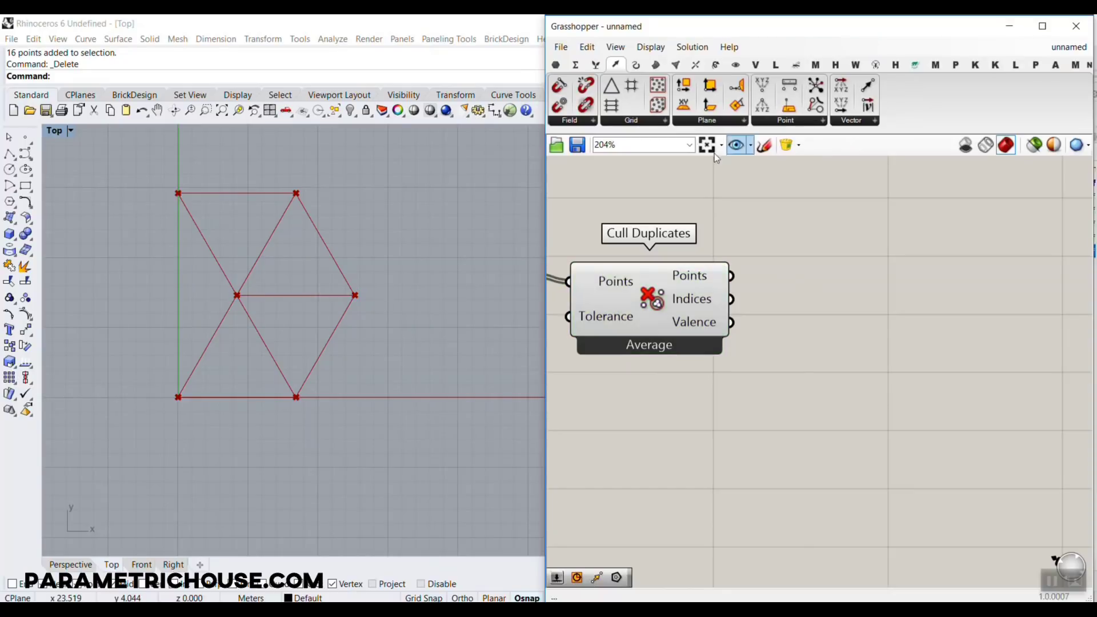
Add a Point List component and connect the culled points to its Points input
click(736, 64)
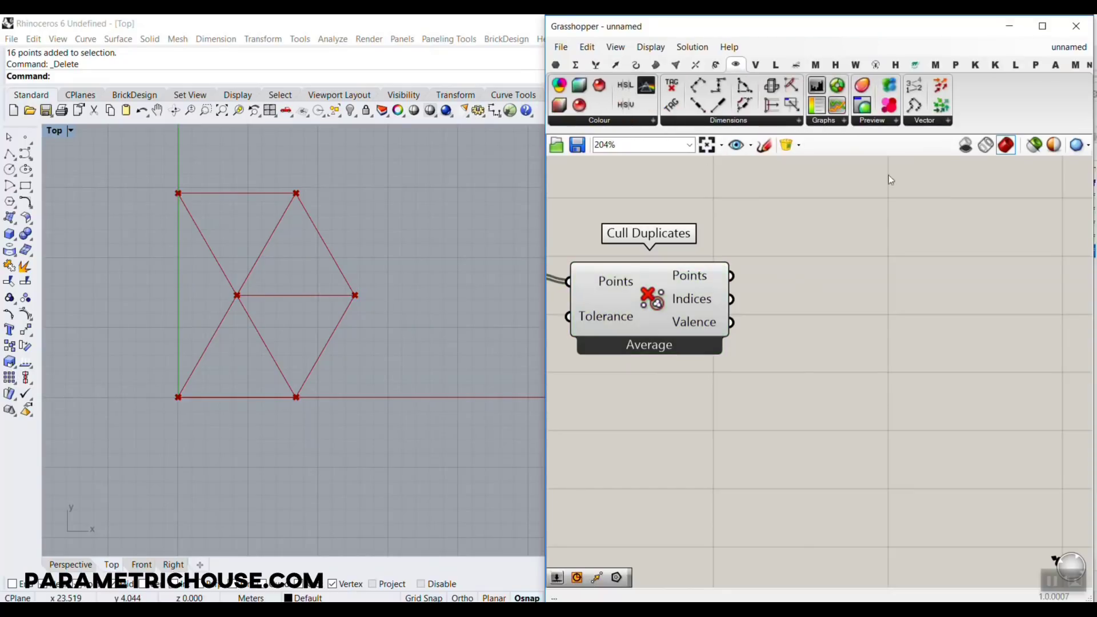
drag(914, 85, 847, 373)
scroll(767, 314, up, 2)
drag(717, 261, 820, 381)
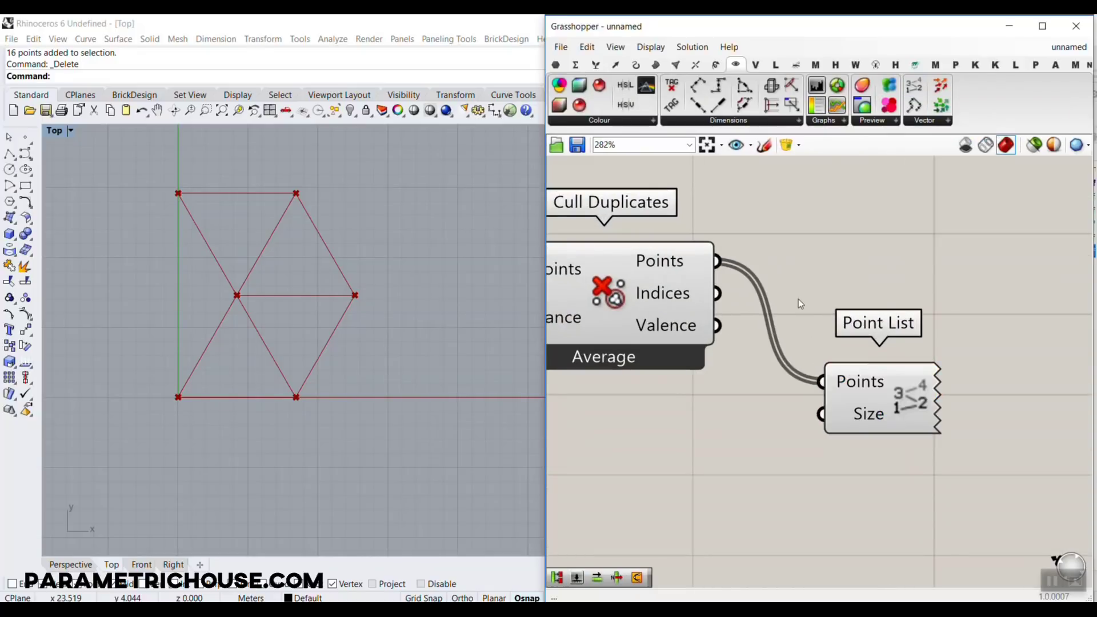
Bake the Point List's index numbers into Rhino at the grid's unique vertices
click(873, 400)
scroll(305, 206, up, 5)
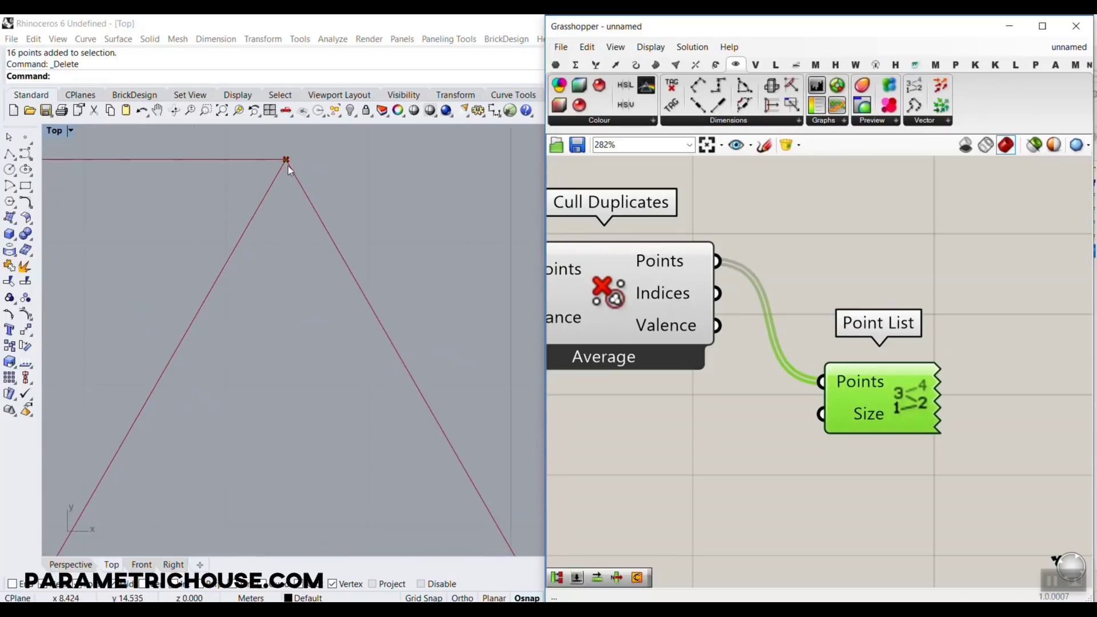
scroll(312, 226, down, 10)
click(939, 290)
right_drag(939, 289, 838, 199)
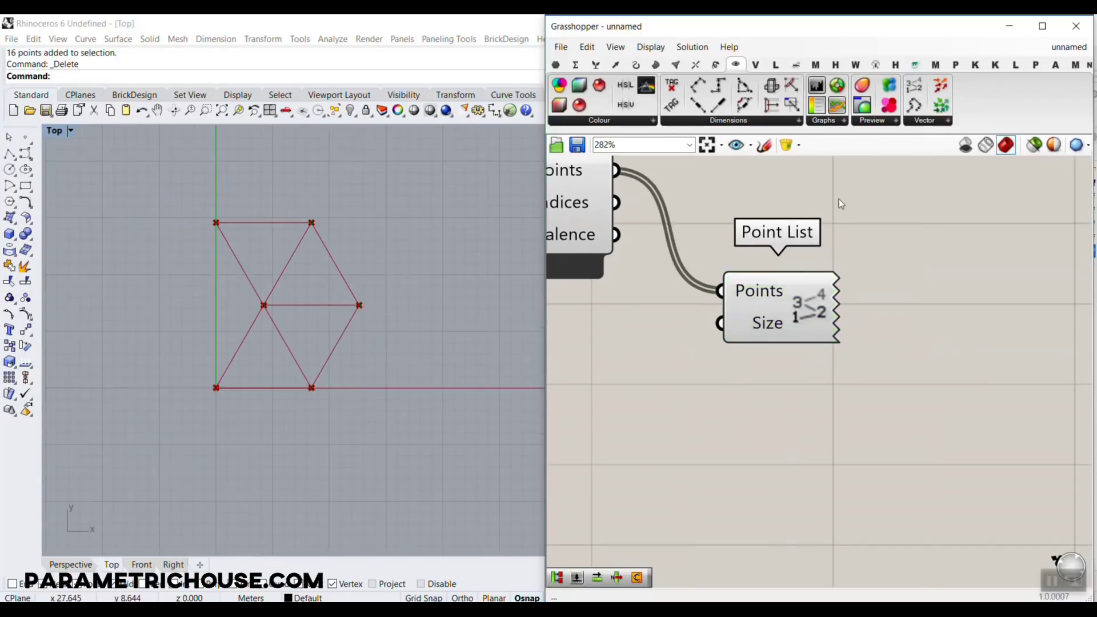
right_click(843, 323)
click(846, 354)
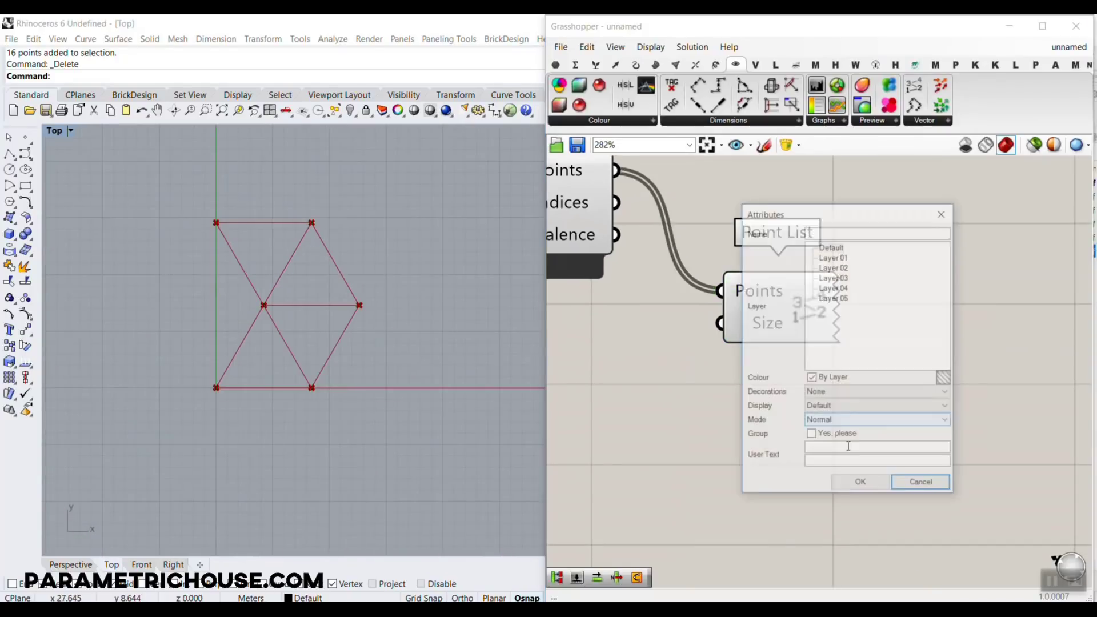
click(861, 485)
scroll(255, 263, up, 2)
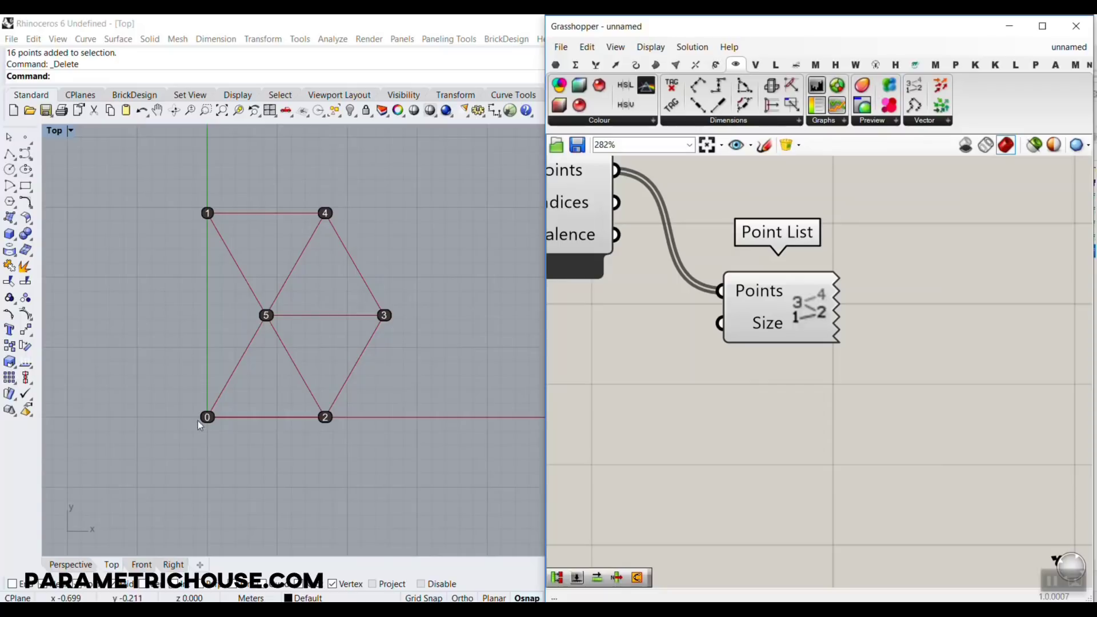
Delete the Point List component from the canvas
scroll(808, 345, down, 2)
click(807, 328)
key(Delete)
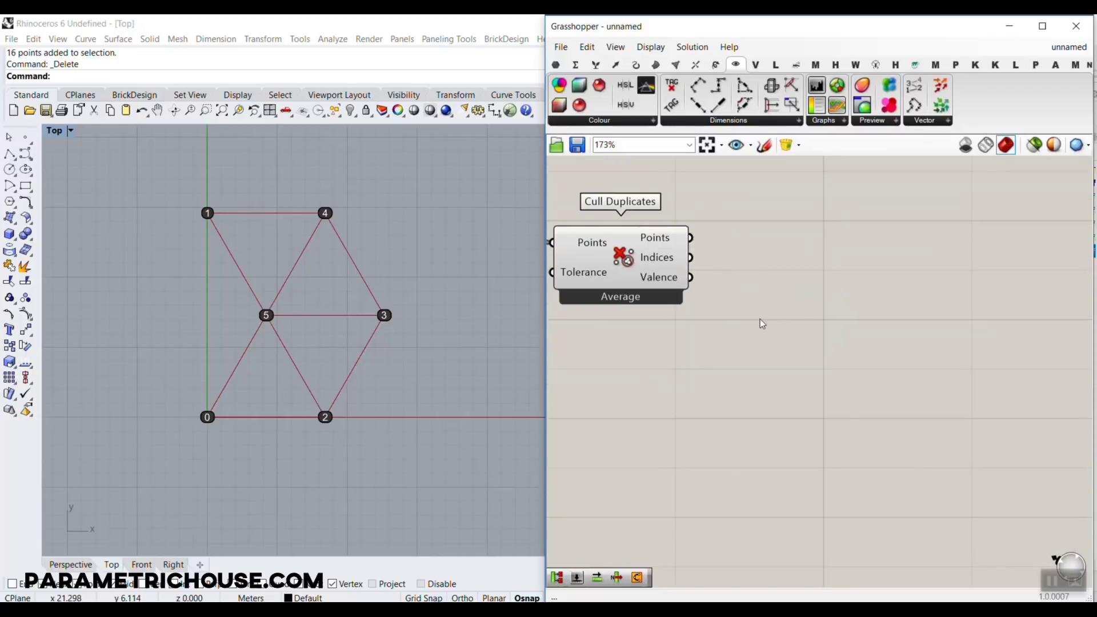
Add a List Item component and connect the Cull Duplicates Points output to its List input
click(596, 67)
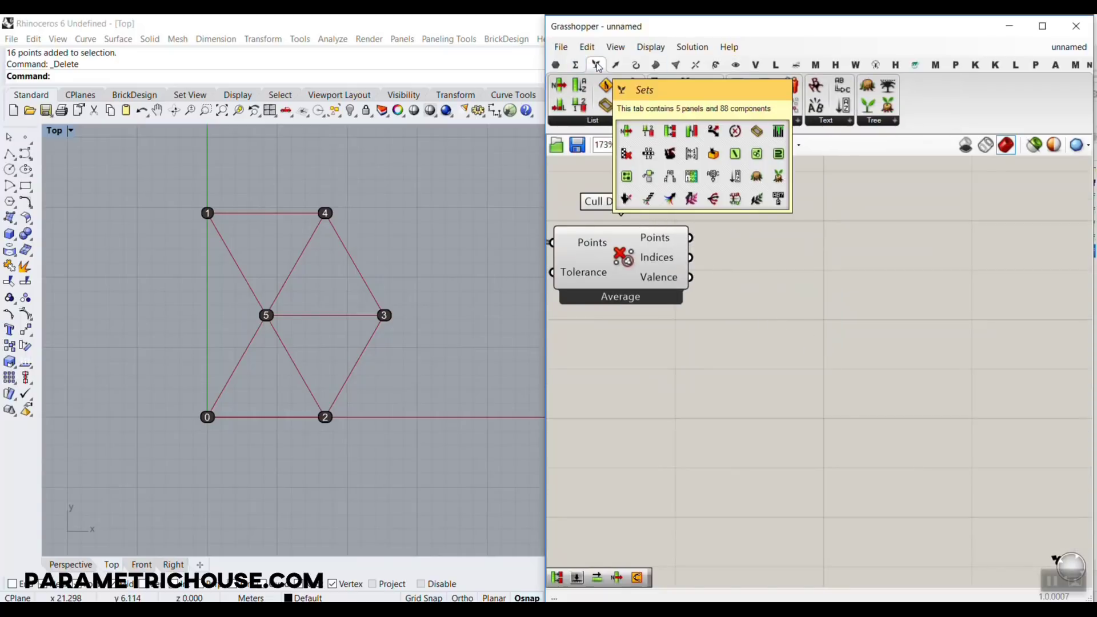
drag(559, 87, 798, 358)
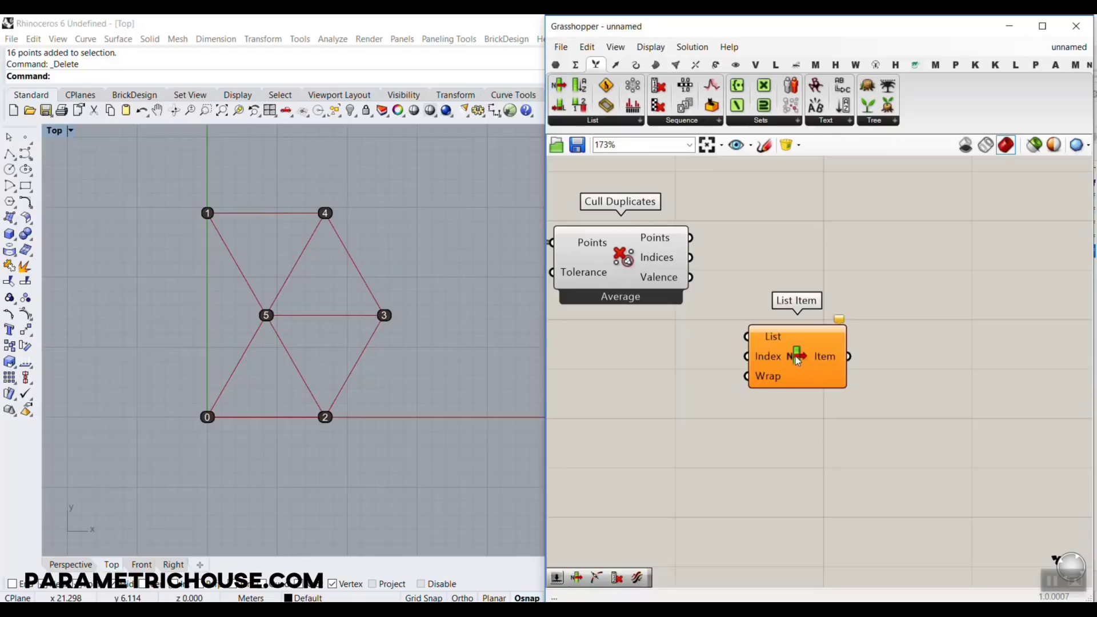
right_drag(687, 339, 724, 337)
drag(726, 235, 848, 335)
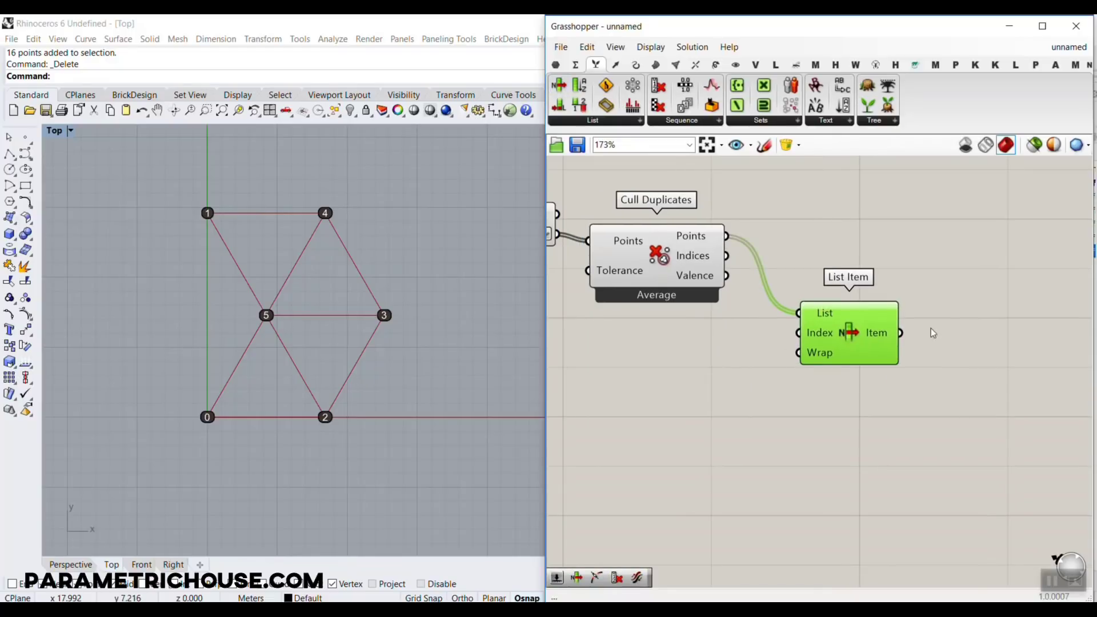
Set the List Item's Index to the single integer 5
right_click(823, 337)
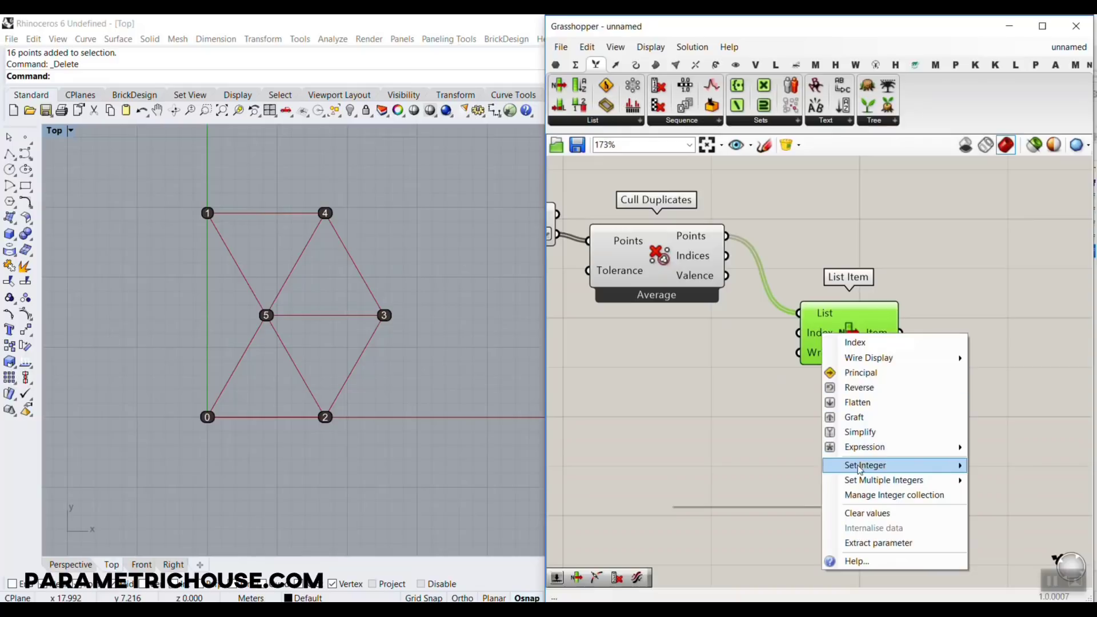
mouse_move(859, 466)
text(5)
click(738, 485)
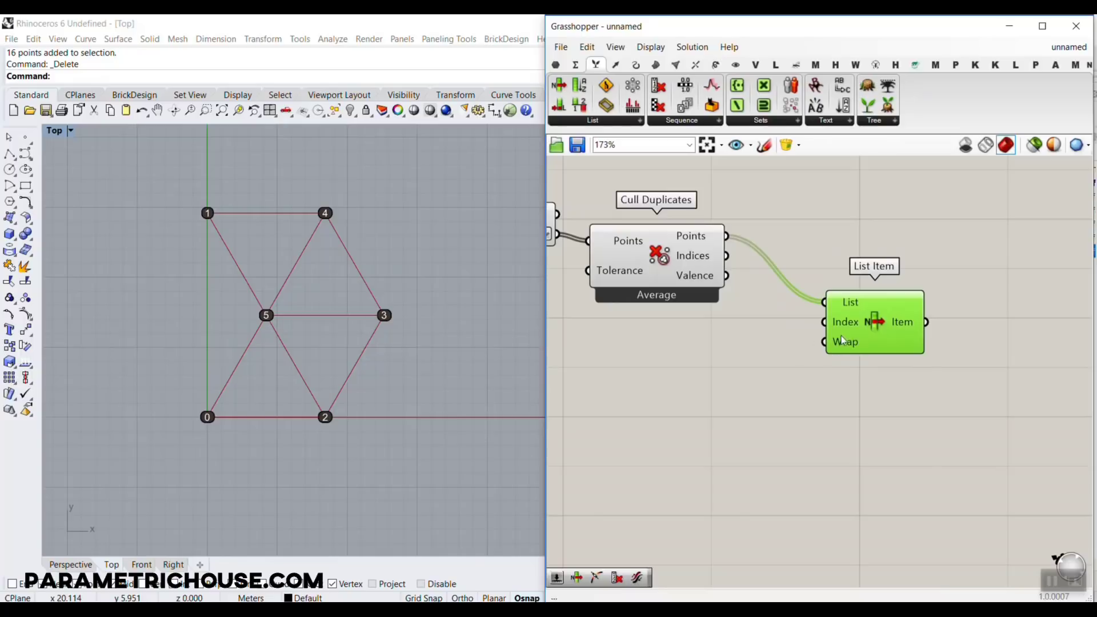
Add a second List Item below the first one and connect the culled points to its List input
drag(844, 335, 885, 280)
drag(558, 85, 884, 366)
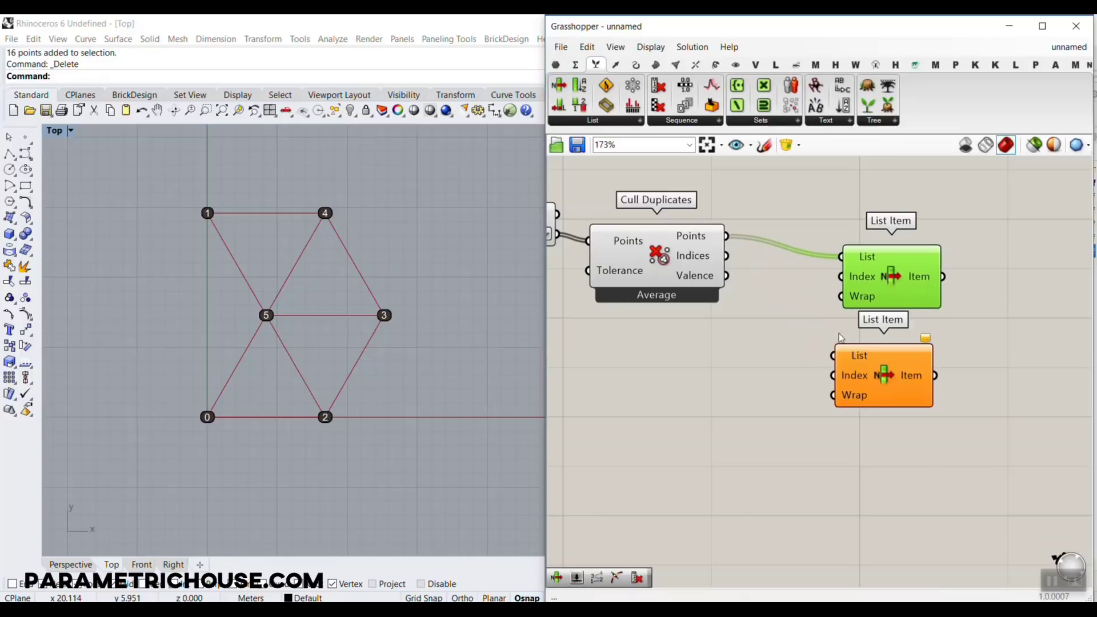
drag(726, 235, 832, 356)
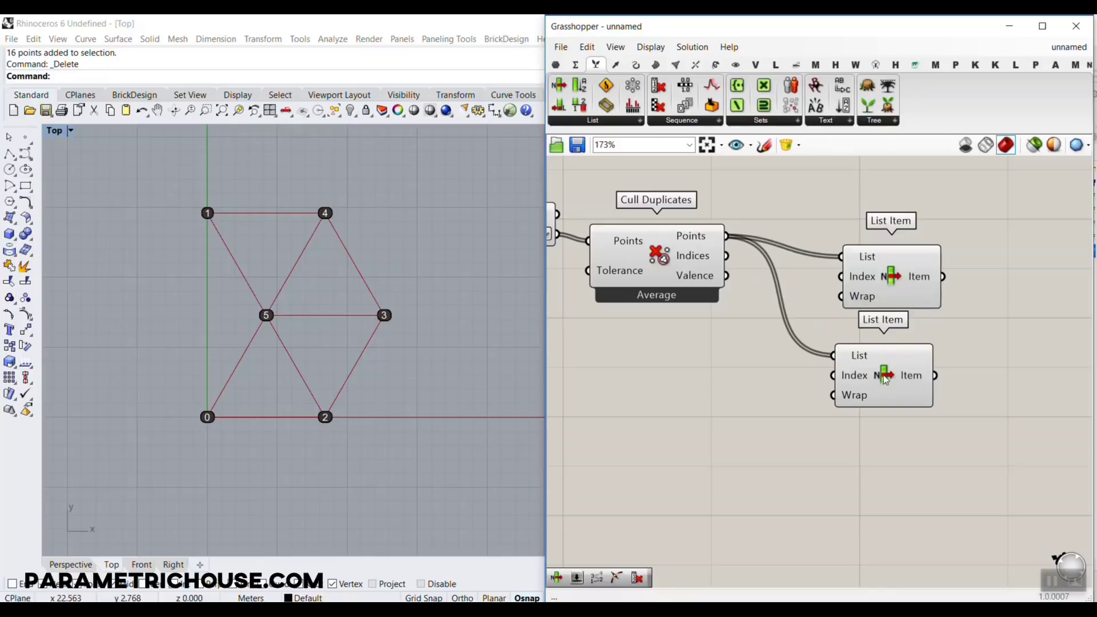
Set the second List Item's Index to the multiple integers 0, 3 and 1
right_click(846, 381)
mouse_move(886, 516)
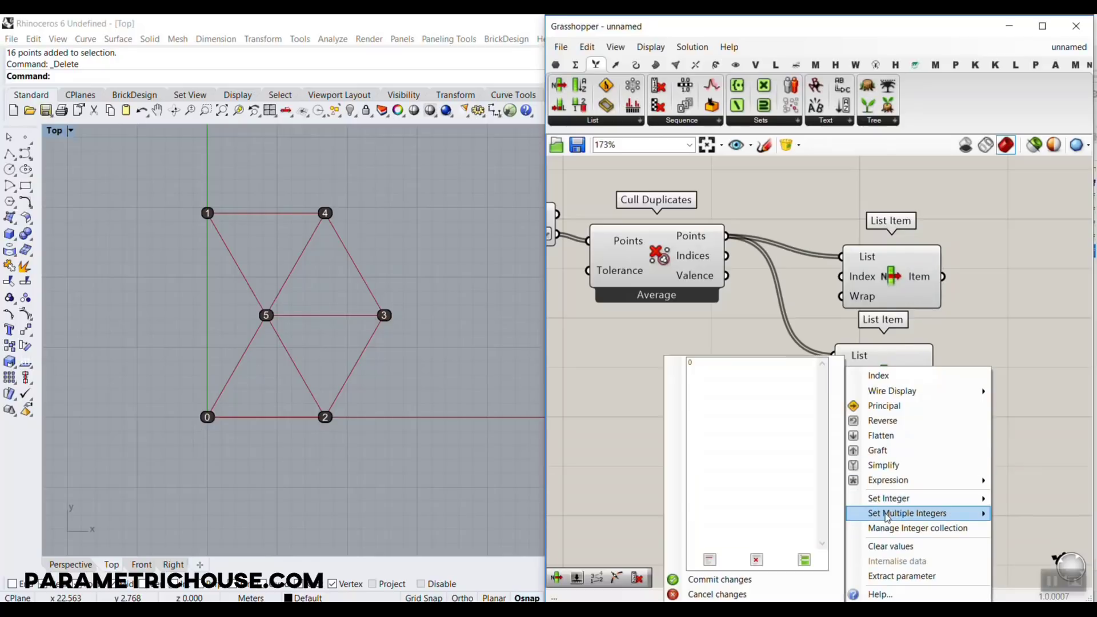
drag(716, 364, 644, 361)
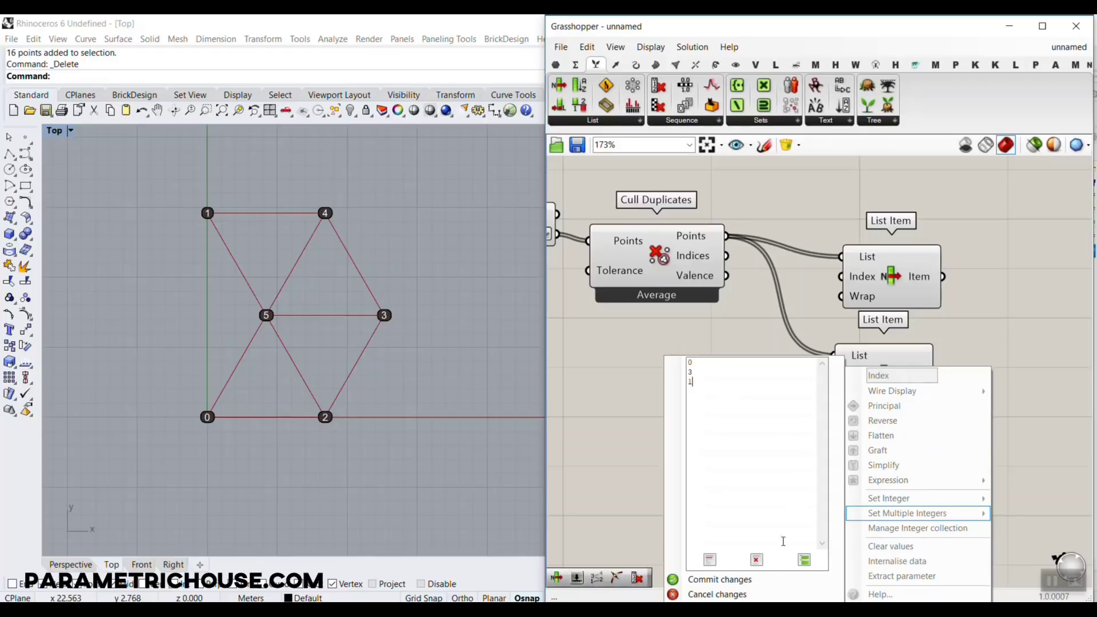
click(762, 579)
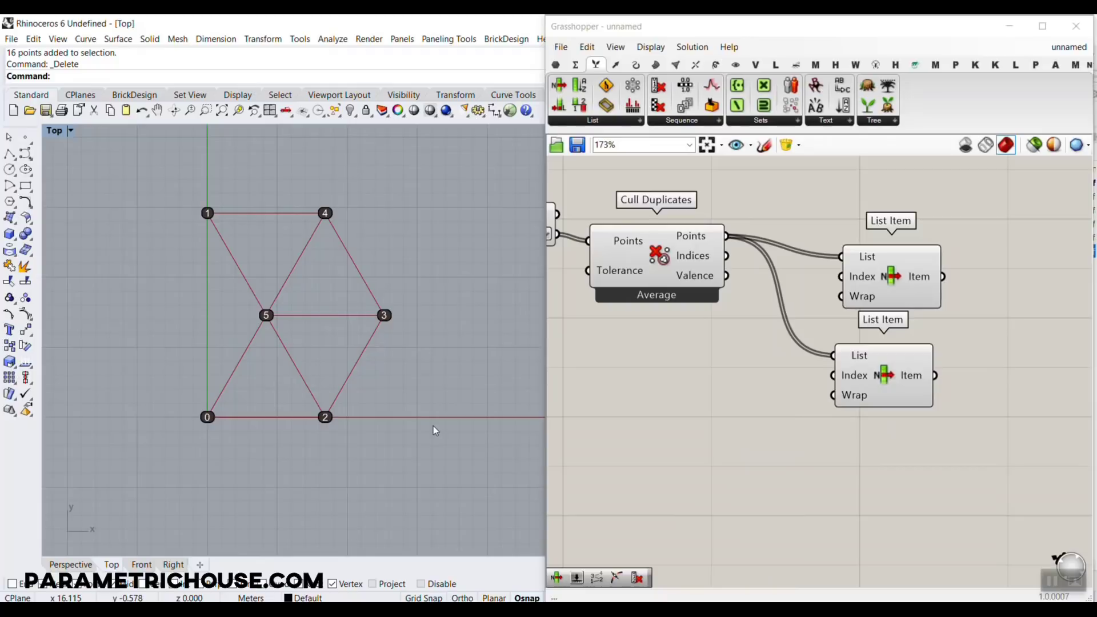
Undo the bake of the index numbers and hide the previews of the Triangular, Explode and Cull Duplicates components
key(ctrl+z)
scroll(799, 342, down, 5)
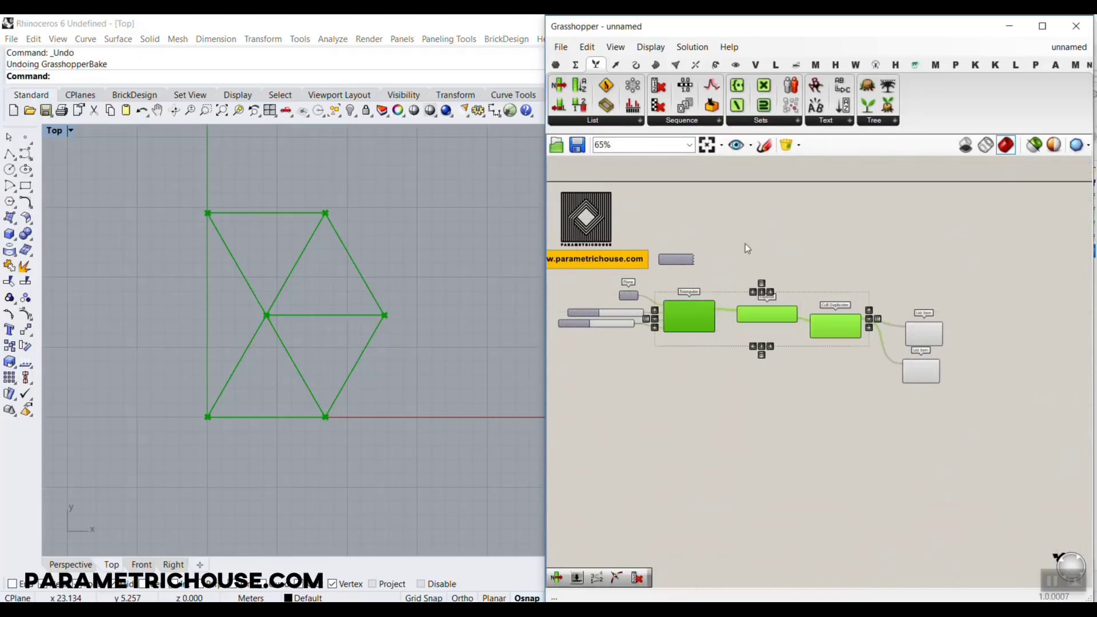
right_click(807, 210)
click(832, 233)
Move both List Item components closer together and nearer to the Cull Duplicates component
scroll(762, 302, up, 4)
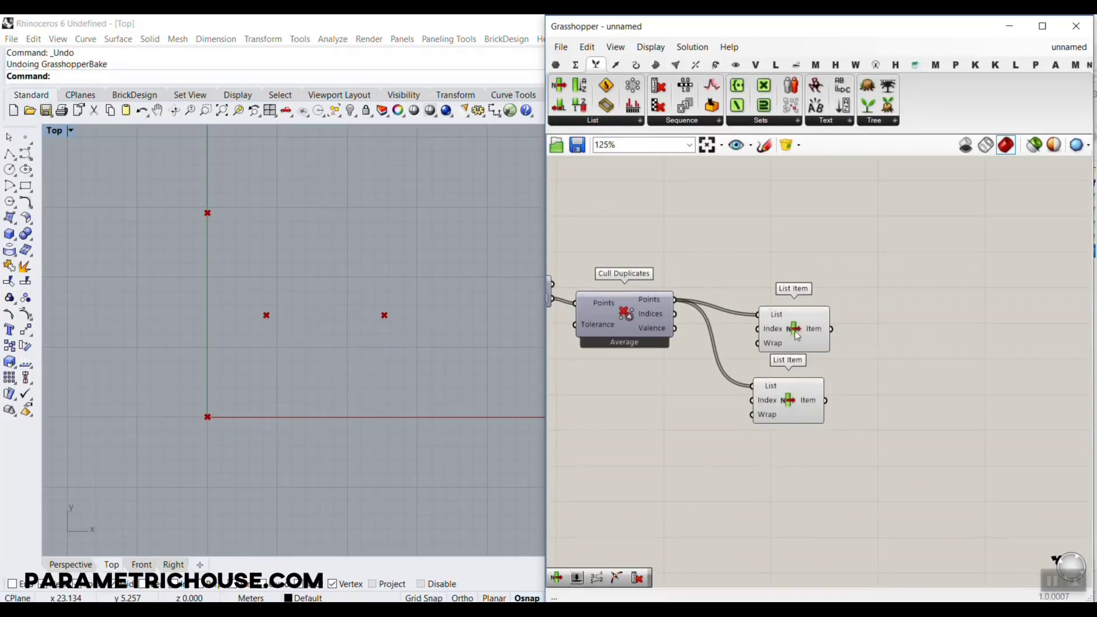
click(796, 400)
click(924, 360)
drag(795, 332, 776, 324)
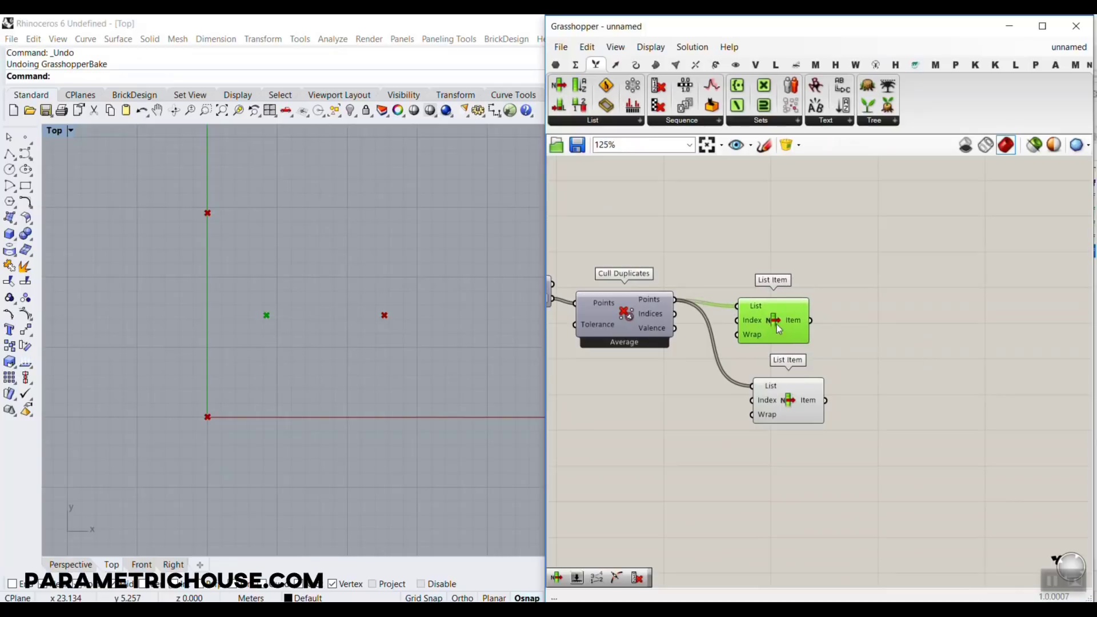
drag(800, 412, 777, 393)
click(838, 376)
Add two Circle components and connect each List Item's output to the Plane input of one of them
right_drag(912, 355, 845, 351)
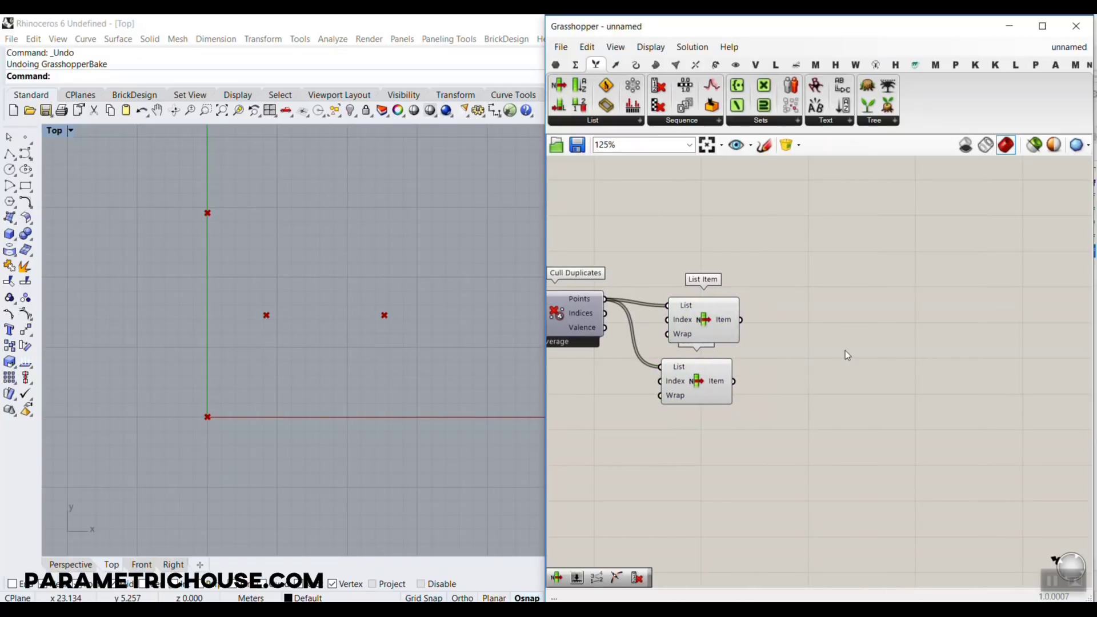
click(636, 64)
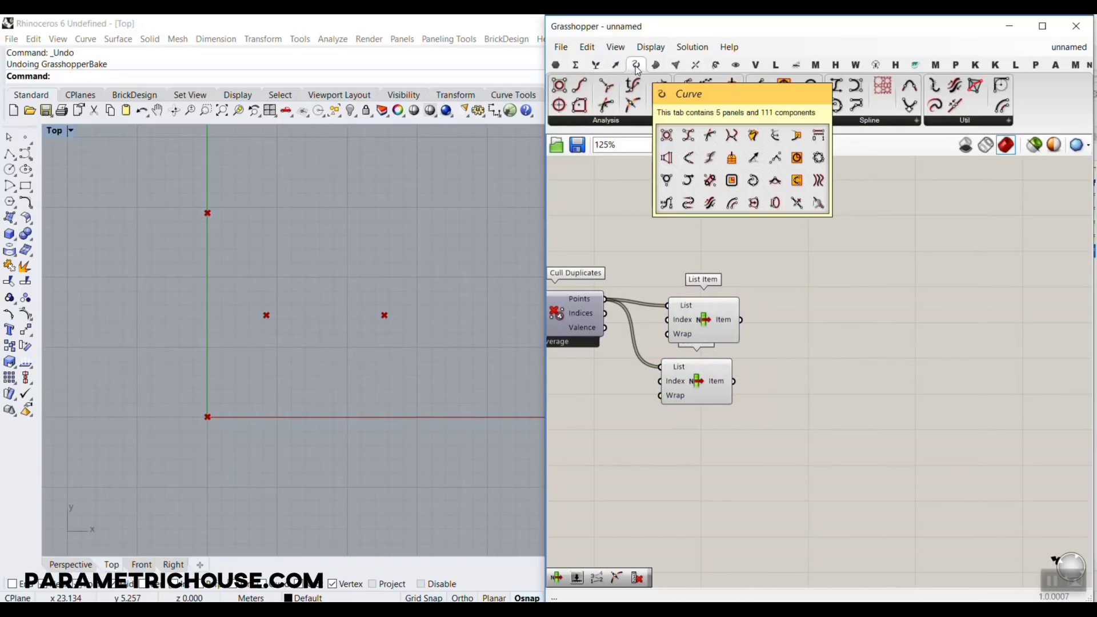
drag(784, 85, 867, 331)
drag(740, 320, 847, 410)
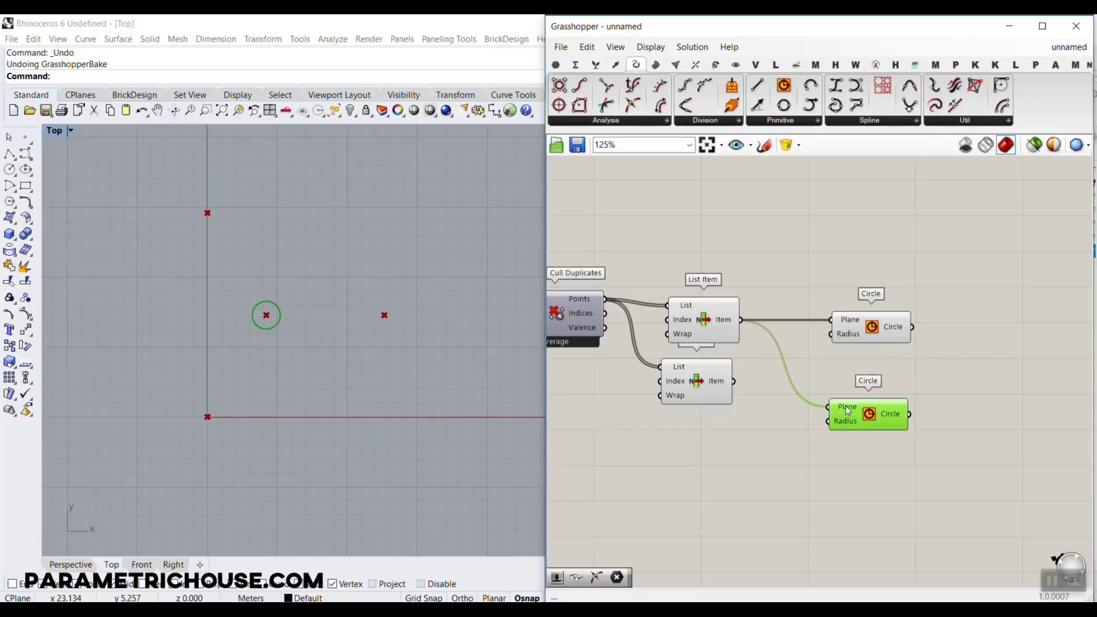
drag(735, 381, 827, 406)
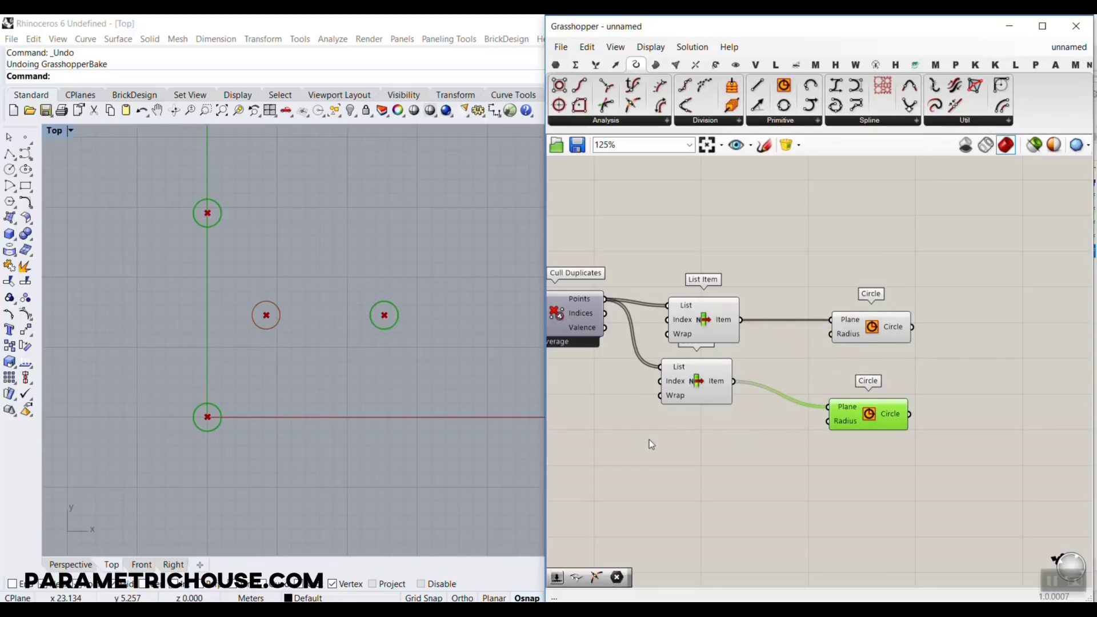
Turn the preview of the Triangular grid component back on
right_drag(699, 359, 820, 338)
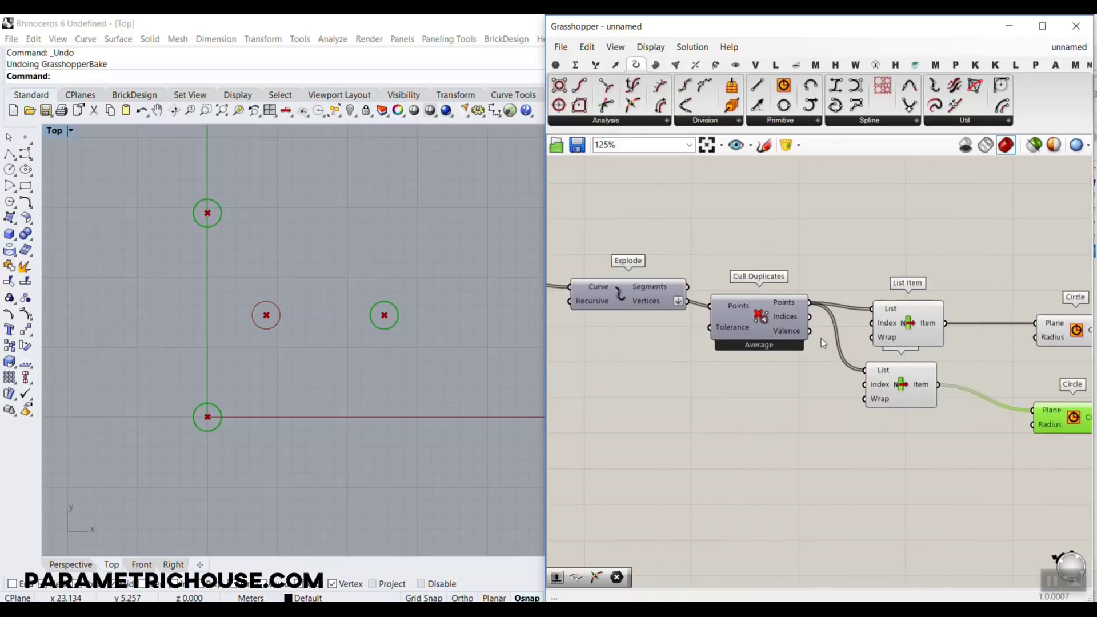
scroll(609, 306, down, 3)
right_click(564, 305)
click(595, 327)
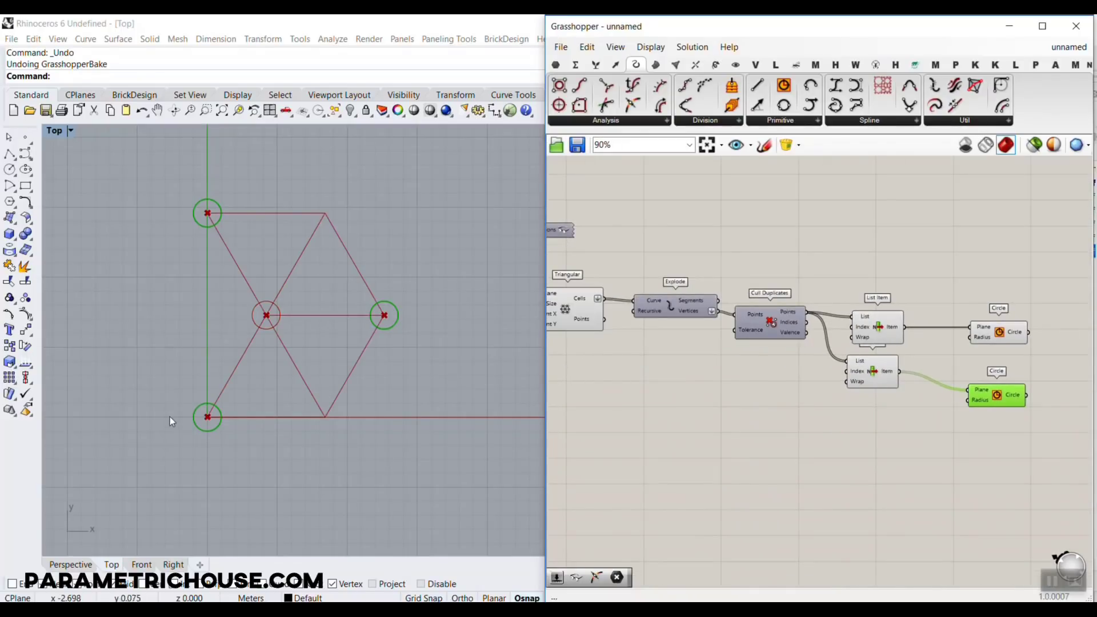
scroll(247, 355, up, 4)
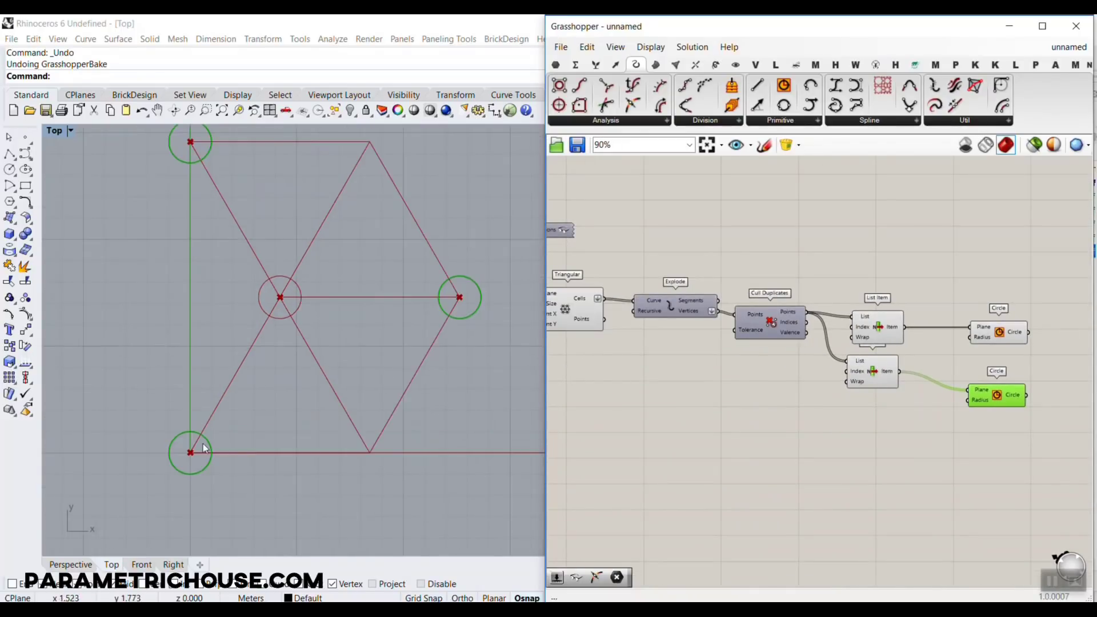
Raise the number slider feeding the Triangular grid's Size input to 10.82
right_drag(691, 300, 850, 305)
scroll(652, 310, up, 3)
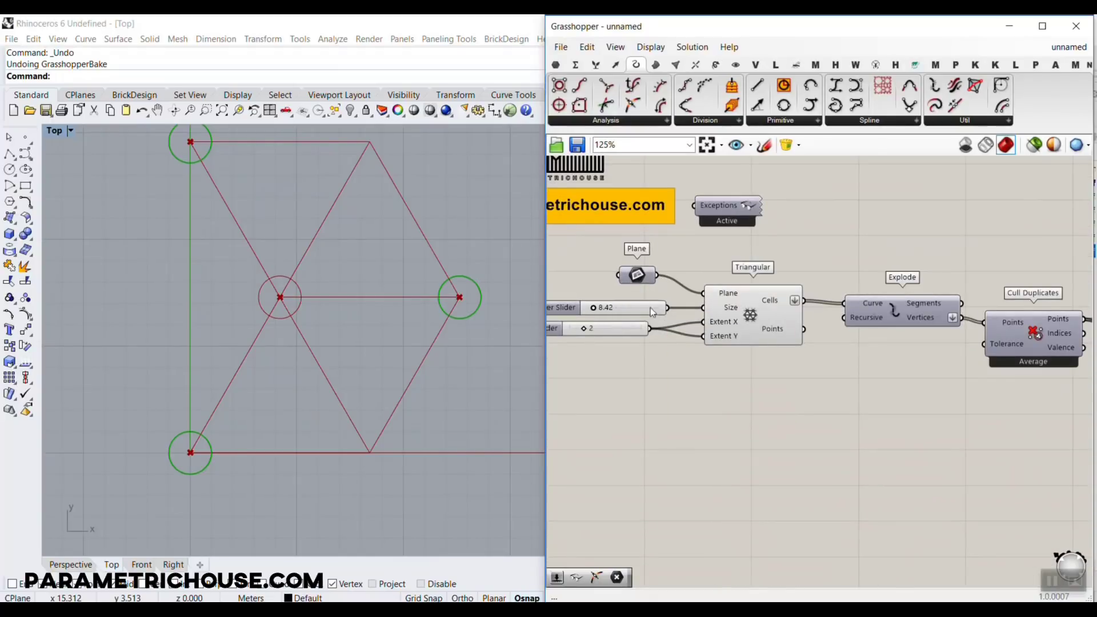
drag(607, 310, 631, 313)
scroll(604, 310, up, 2)
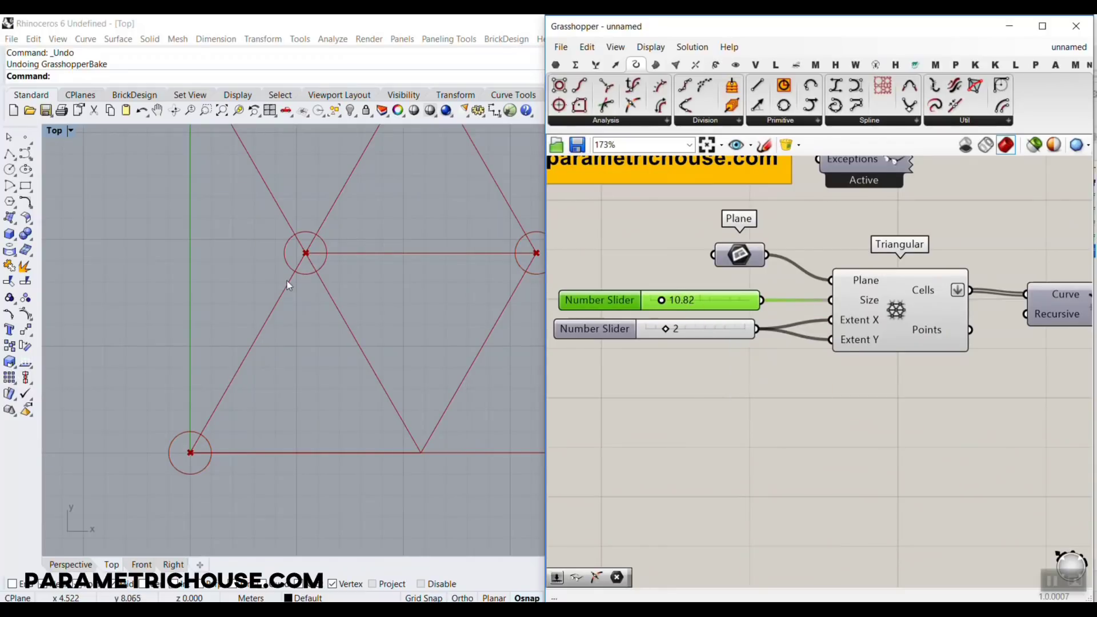
drag(302, 257, 211, 423)
drag(209, 394, 250, 419)
drag(177, 355, 193, 406)
key(ctrl+z)
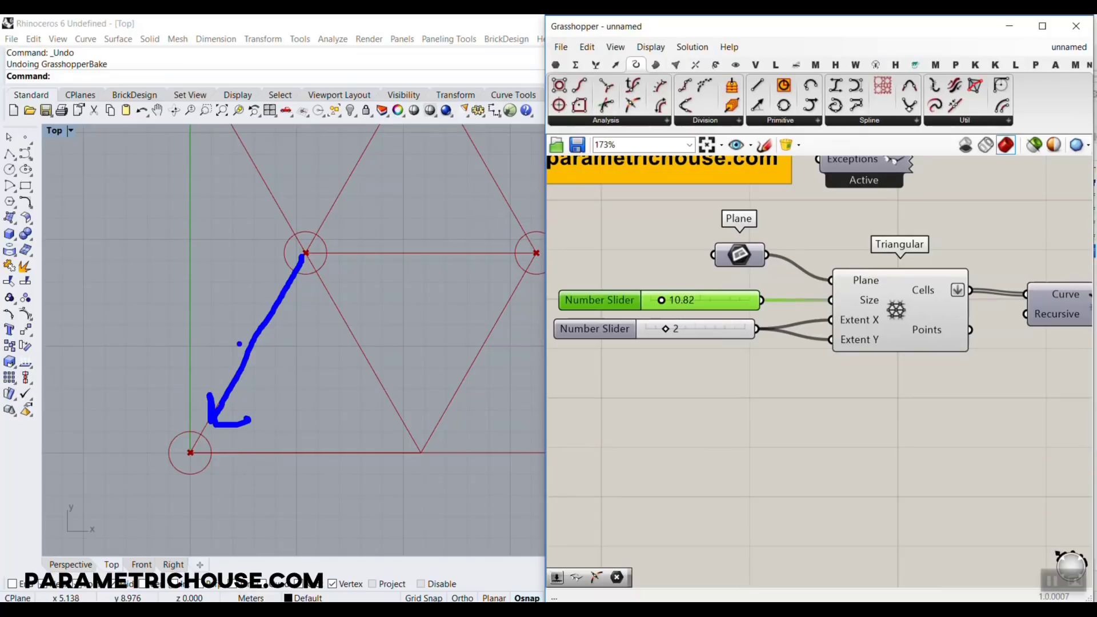
drag(230, 311, 253, 377)
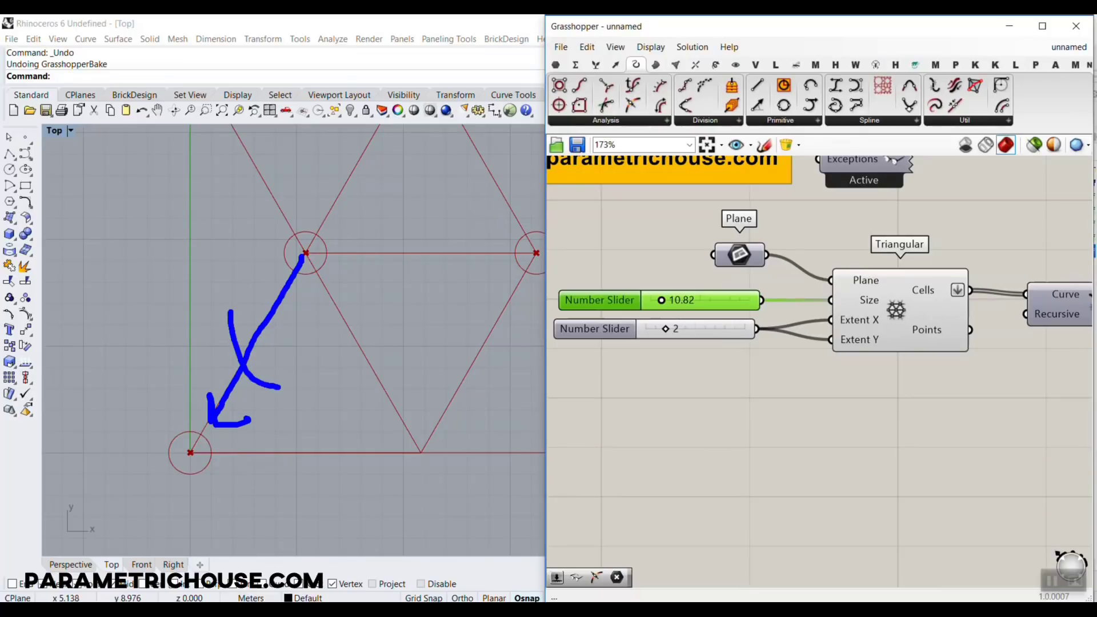
key(ctrl+z)
key(Escape)
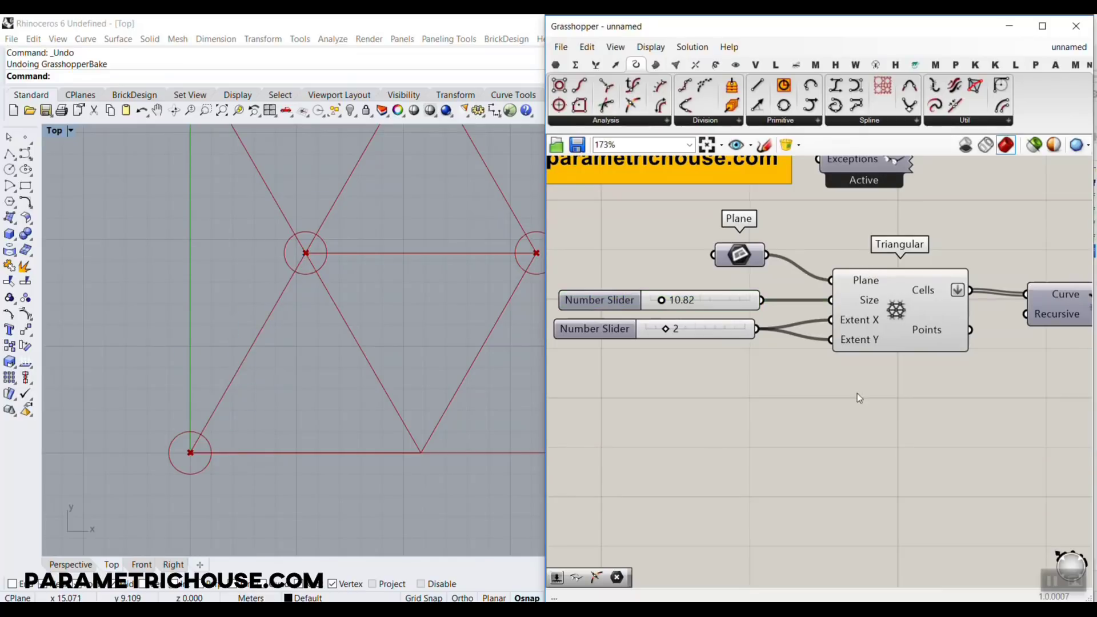
Add a Multiplication component below the grid and connect the grid size slider to its A input
click(575, 64)
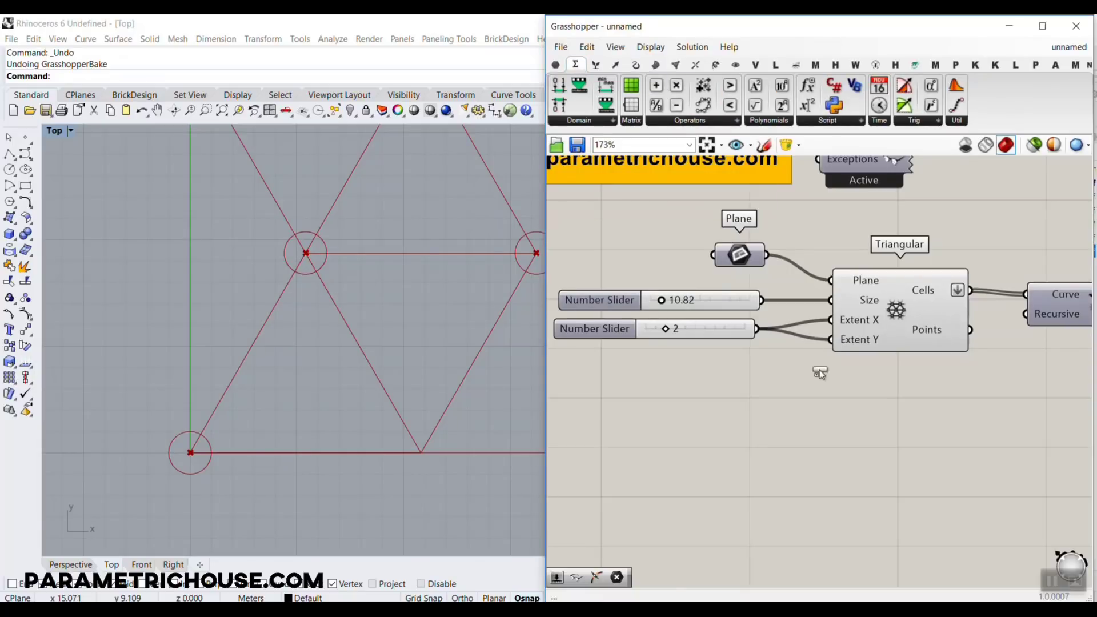
click(849, 410)
drag(761, 300, 804, 400)
right_drag(849, 406, 729, 297)
drag(729, 297, 900, 352)
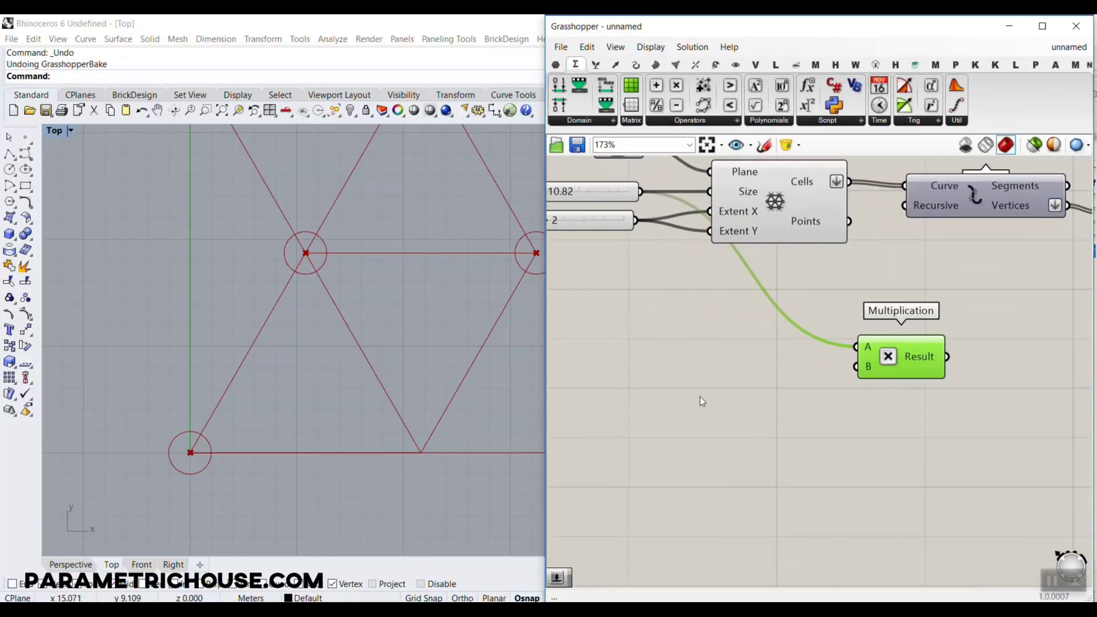
double_click(700, 396)
text(0.6..)
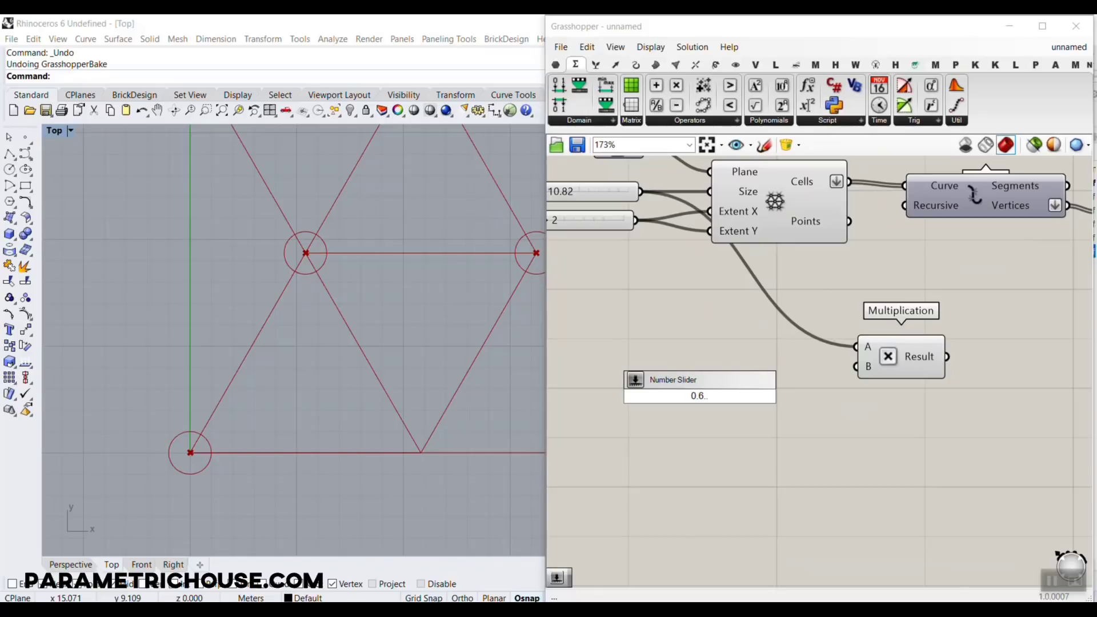
text(0.8)
key(Return)
double_click(695, 396)
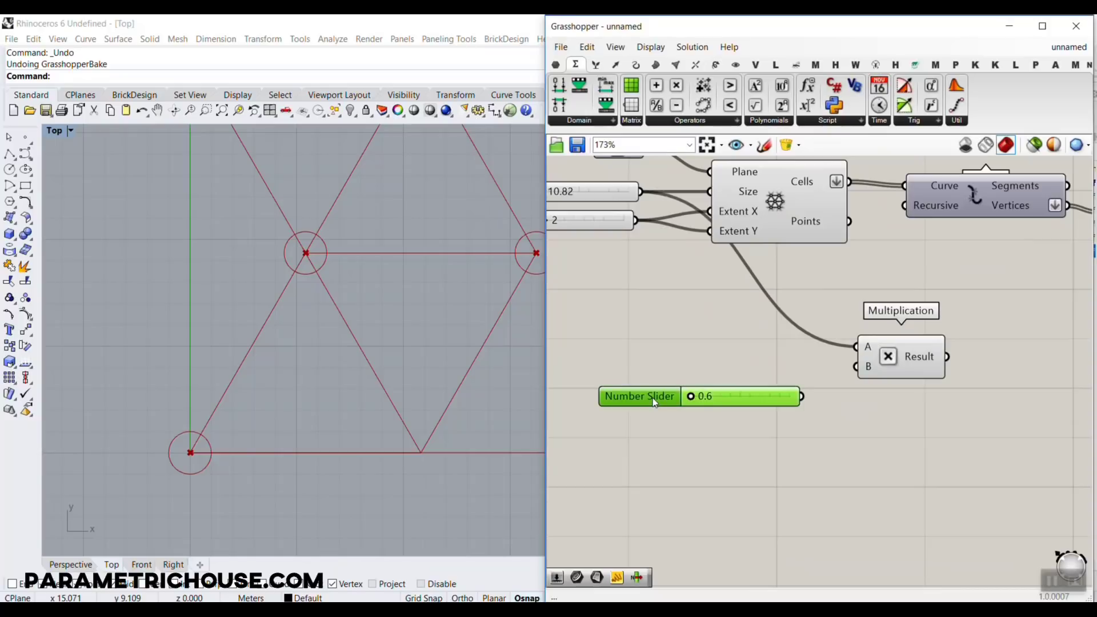
drag(656, 378, 701, 377)
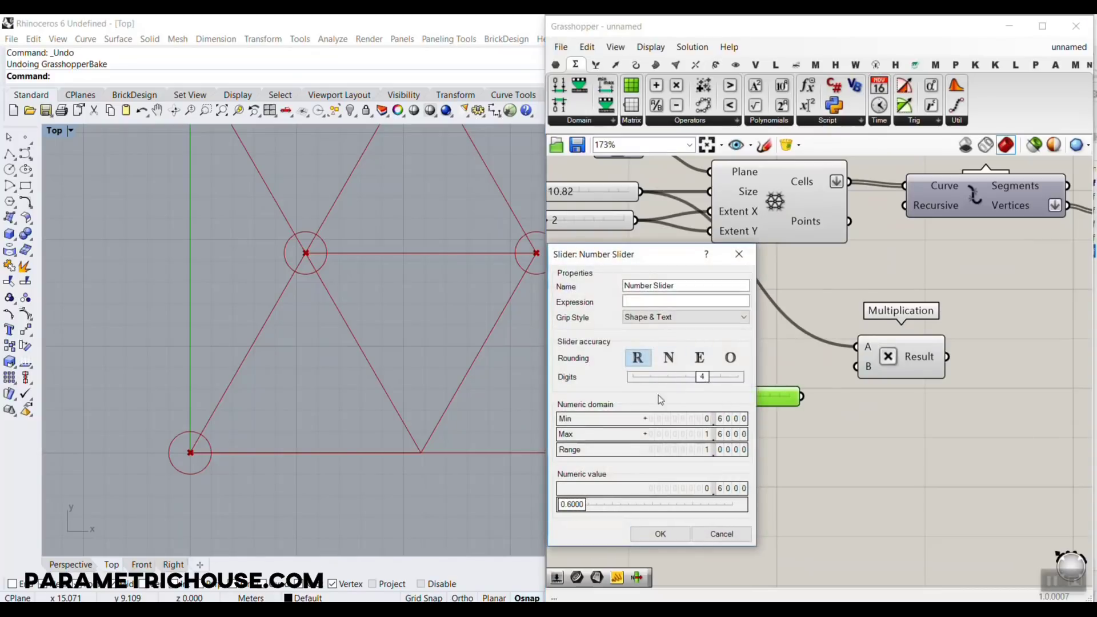
click(673, 538)
Replace the 0.6000 number slider with a 0 to 1.000 slider connected to the Multiplication component's B input
double_click(677, 355)
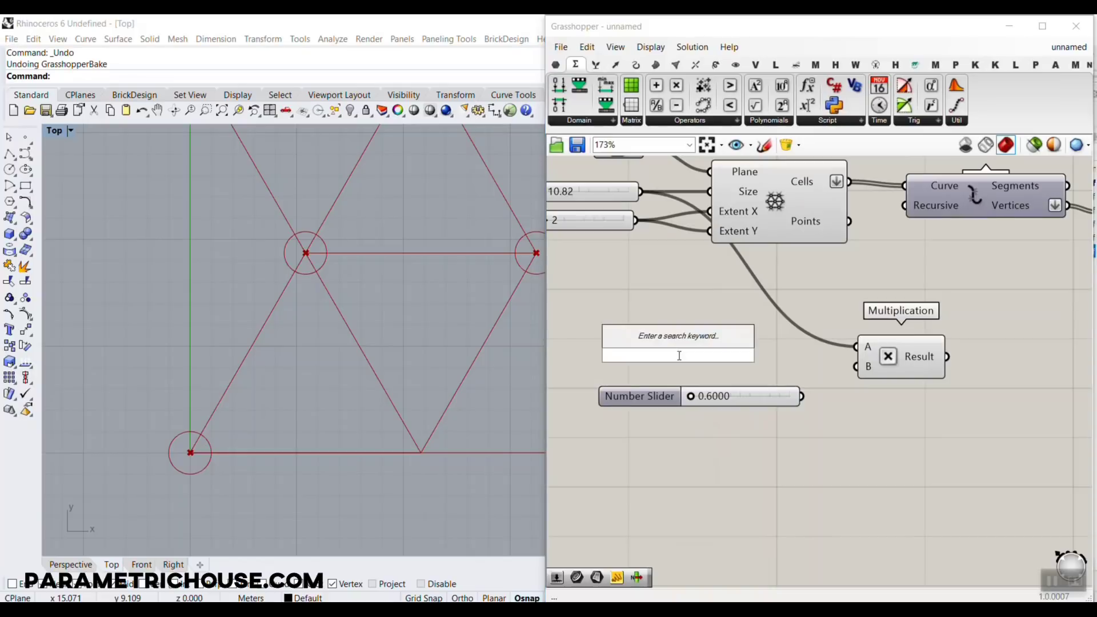
text(0..1.000)
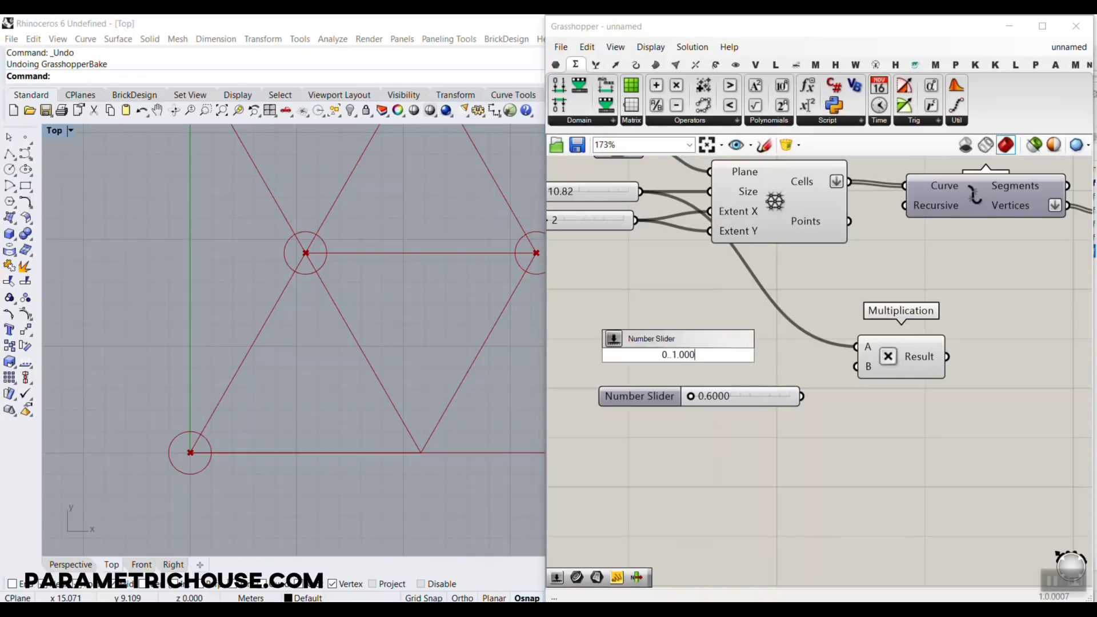
key(Return)
click(771, 394)
key(Delete)
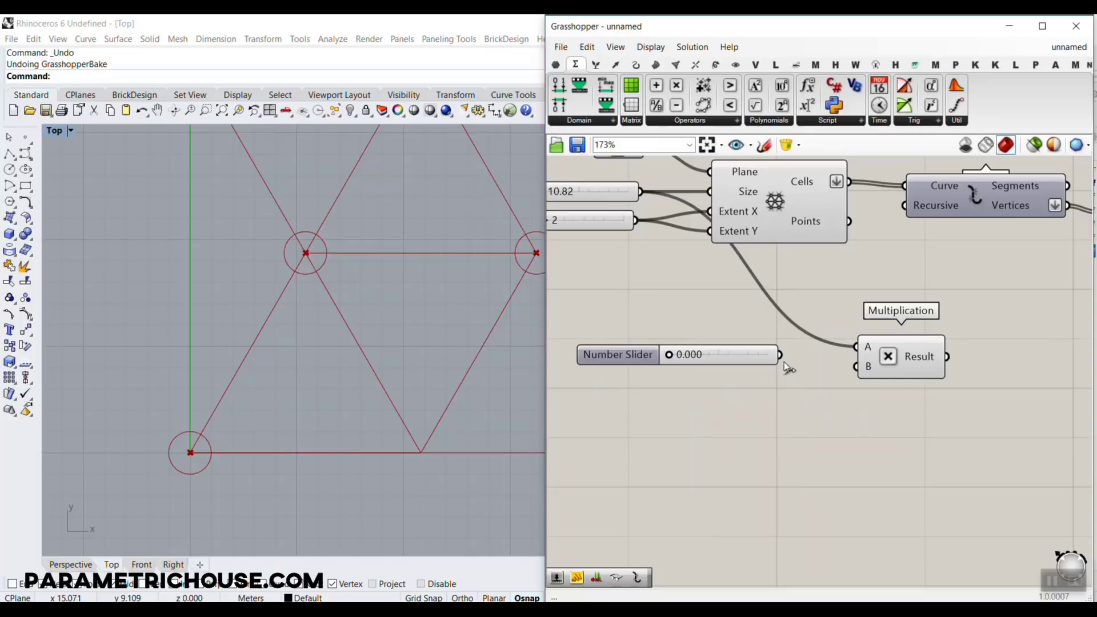
drag(779, 355, 831, 370)
Set the multiplier slider to 0.405 and connect the Multiplication Result to the Radius input of both Circle components
drag(670, 355, 712, 355)
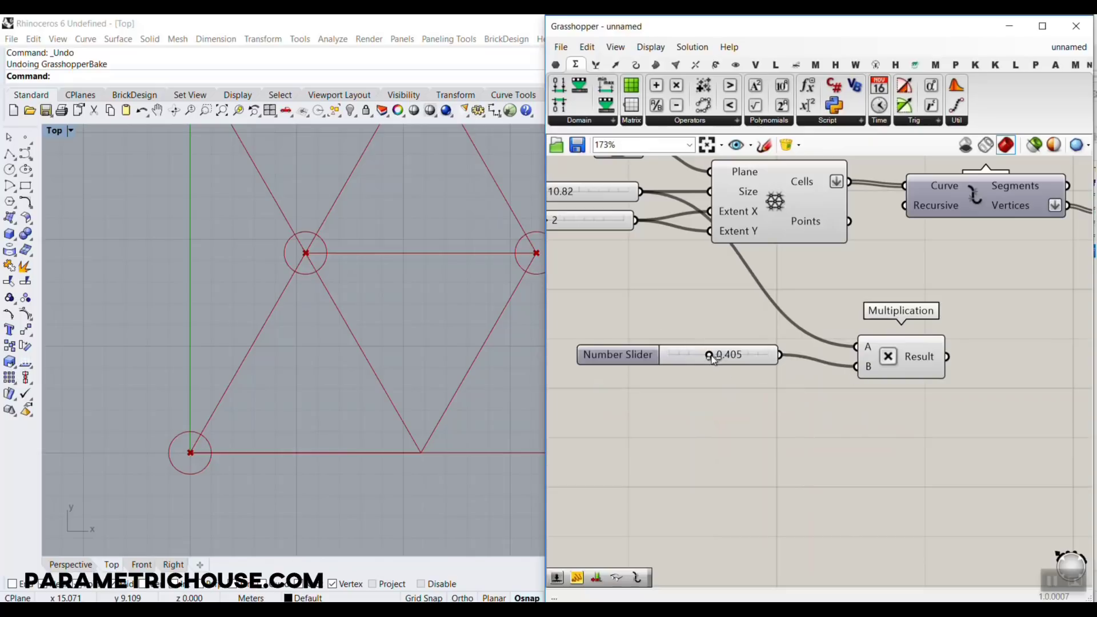
right_drag(840, 361, 754, 361)
scroll(880, 391, down, 1)
scroll(765, 369, down, 2)
drag(866, 368, 1016, 331)
scroll(1006, 329, up, 2)
right_drag(874, 361, 1022, 329)
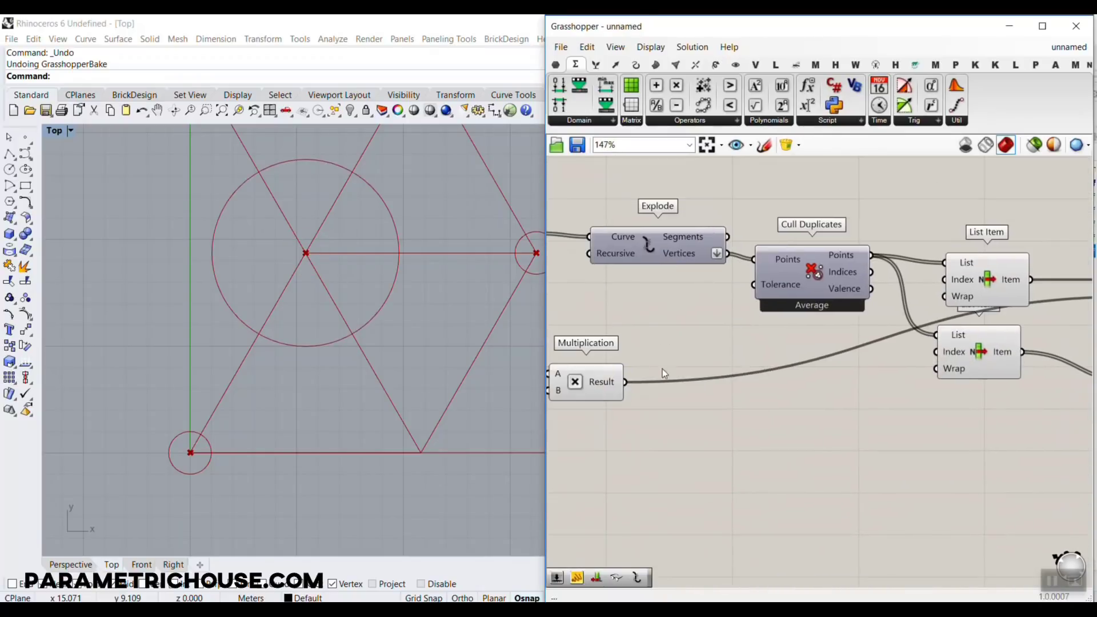
drag(632, 386, 757, 353)
scroll(682, 335, down, 6)
scroll(914, 364, up, 7)
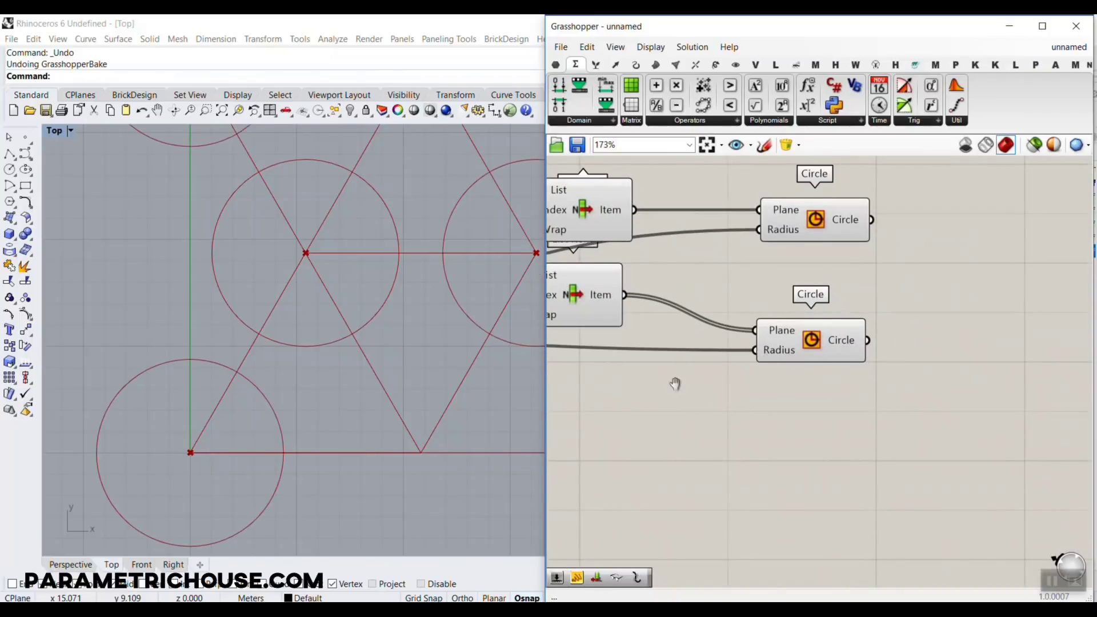
Turn off the preview of every component except the two Circle components
scroll(800, 400, down, 8)
drag(1016, 405, 742, 303)
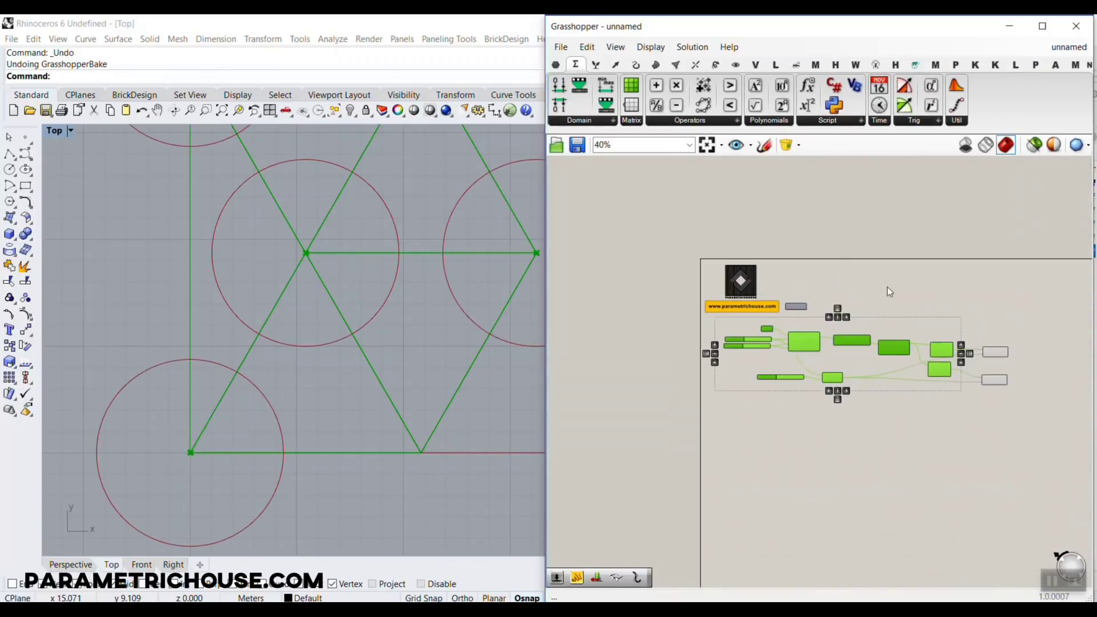
right_click(887, 287)
click(913, 309)
Try 0.504 and 0.855 on the multiplier slider, and set it to 0.603 so that the neighbouring circles overlap
scroll(359, 359, down, 4)
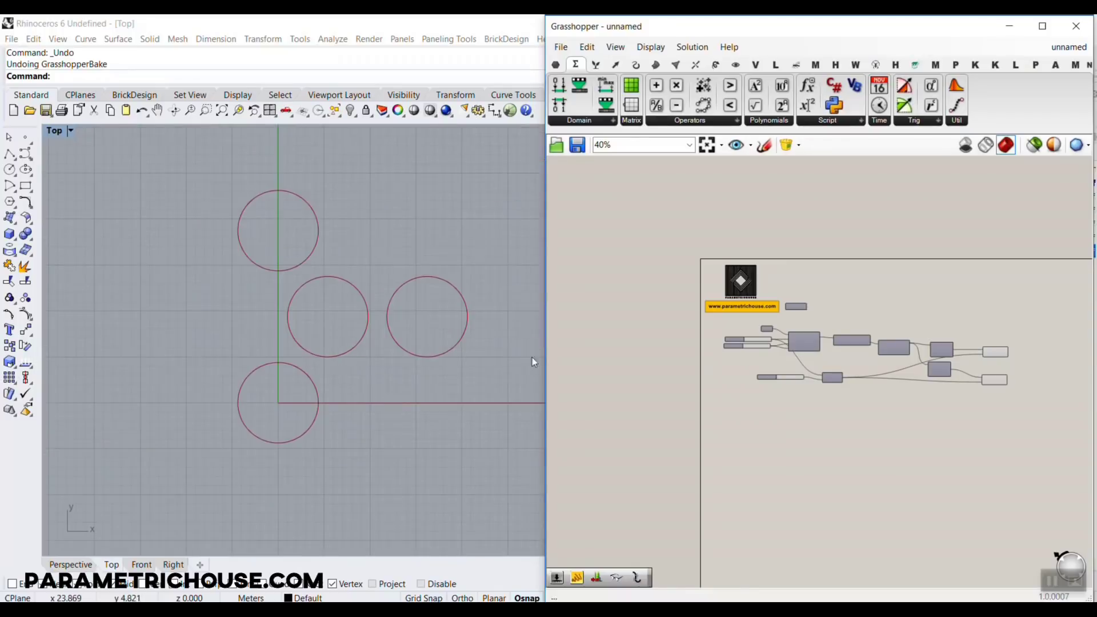
scroll(794, 351, up, 8)
mouse_move(795, 352)
mouse_down()
mouse_move(782, 350)
mouse_move(802, 354)
mouse_up()
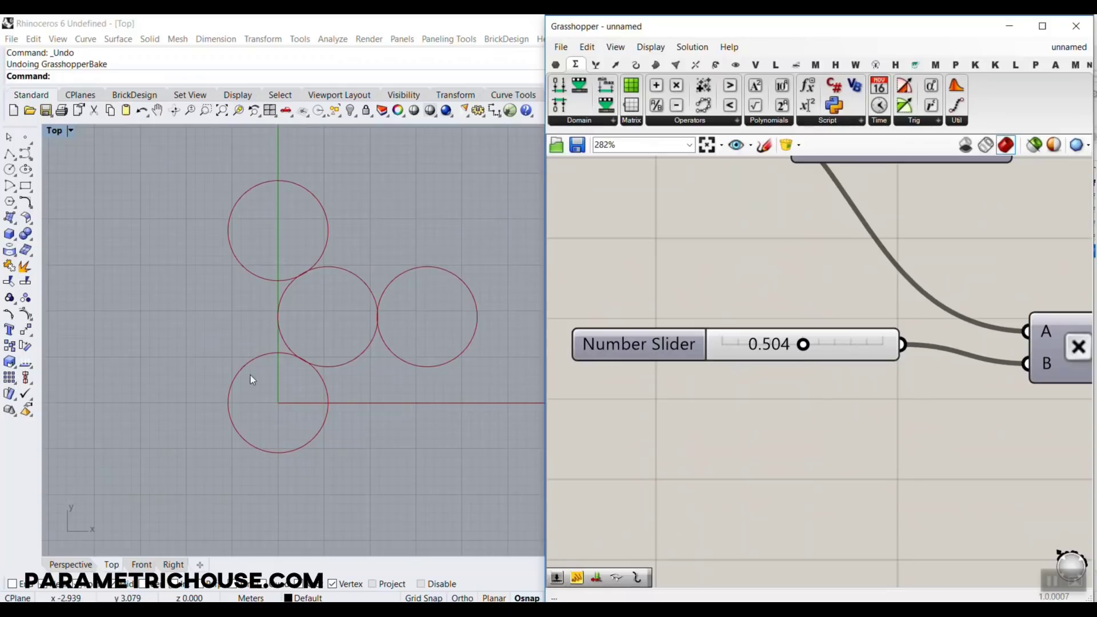
scroll(359, 355, up, 5)
scroll(370, 348, down, 3)
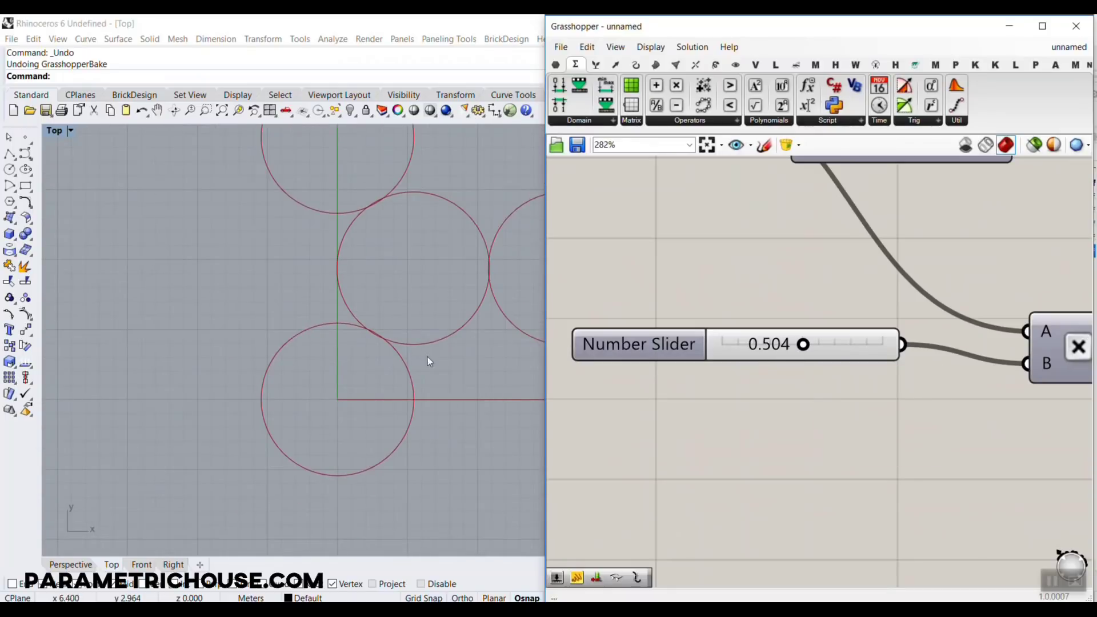
scroll(355, 353, down, 3)
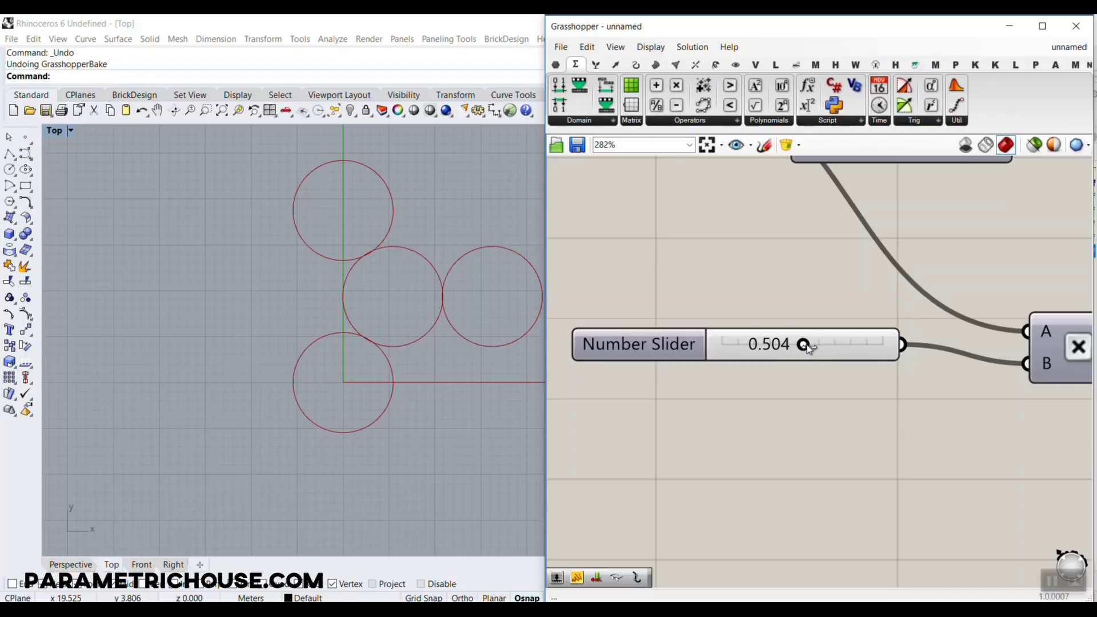
drag(806, 344, 859, 360)
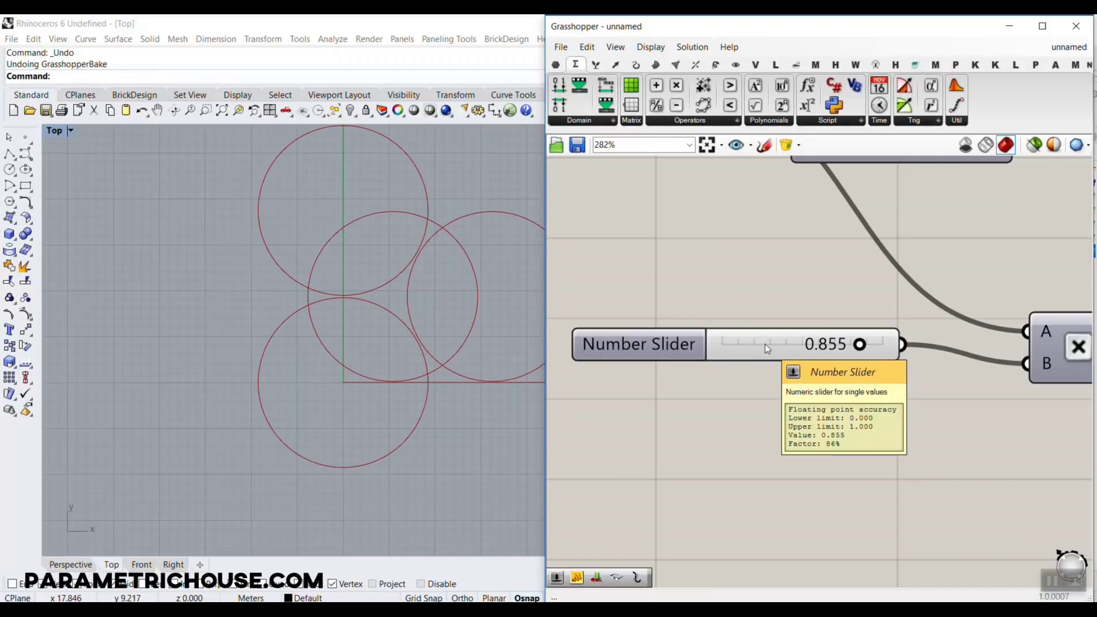
drag(859, 348, 819, 354)
Add a List Item component beside the Circles and connect the lower Circle's output to its List input
scroll(971, 354, down, 5)
right_drag(971, 354, 693, 338)
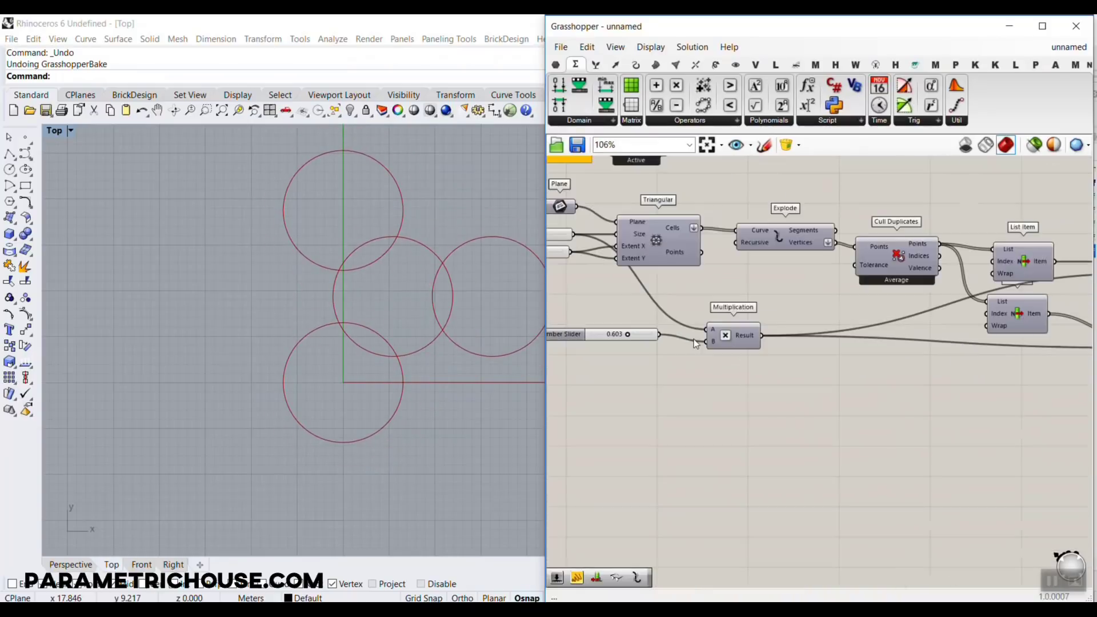
right_drag(1079, 332, 743, 316)
click(811, 258)
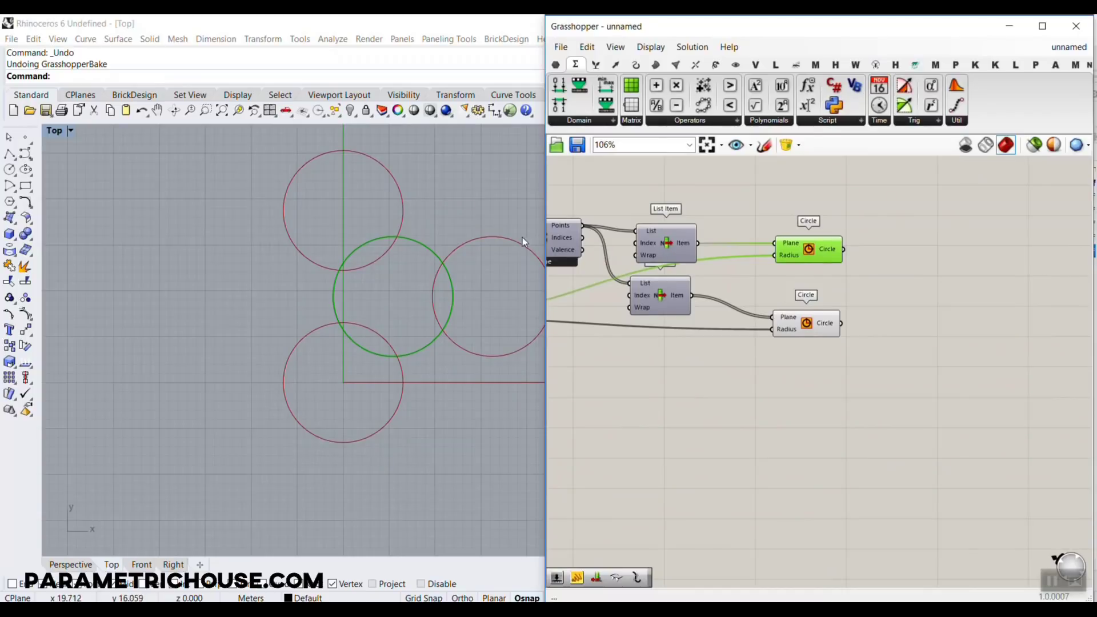
right_drag(871, 337, 757, 331)
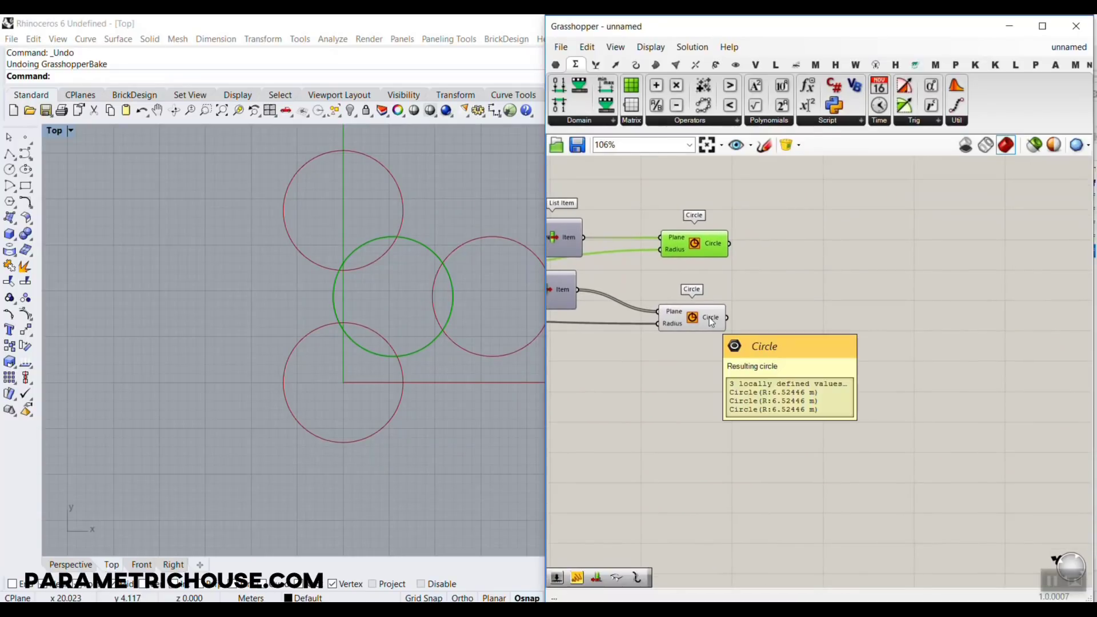
click(595, 65)
click(557, 85)
scroll(760, 343, up, 3)
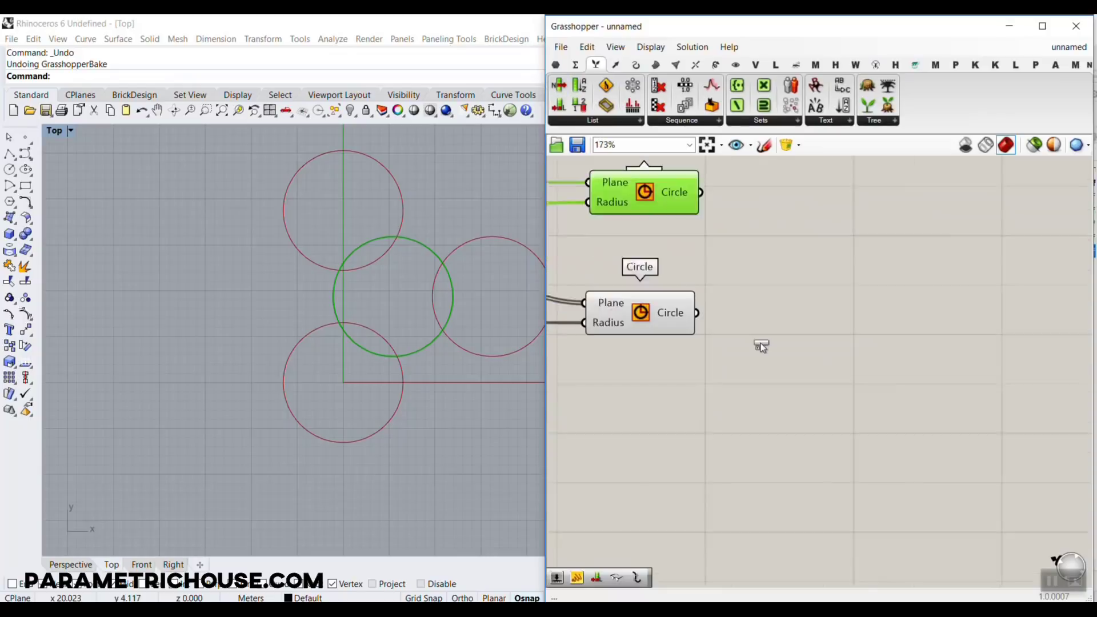
click(760, 343)
drag(686, 307, 767, 300)
Add the extra outputs +1 and +2 to the new List Item component
scroll(832, 366, up, 6)
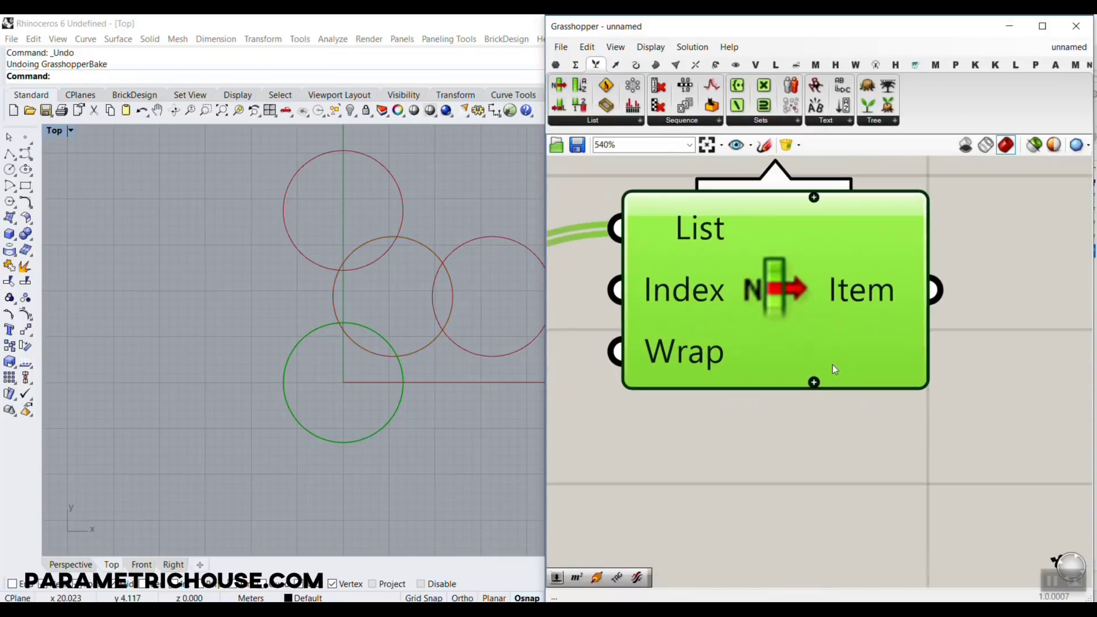
scroll(814, 384, down, 3)
click(797, 459)
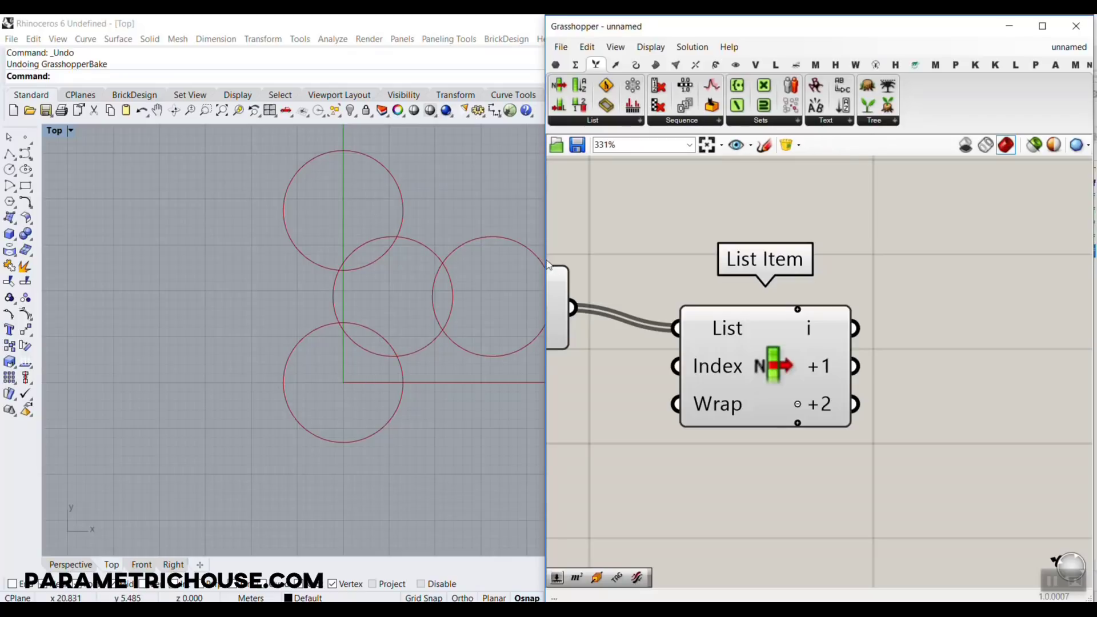
Add a Region Difference component next to the List Item
click(698, 66)
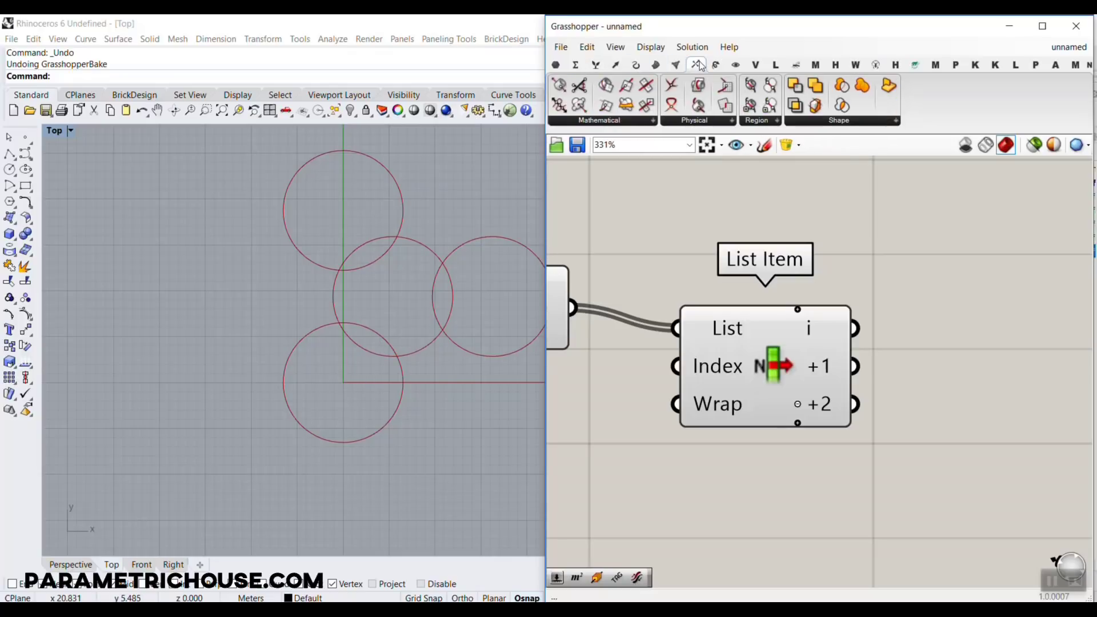
click(865, 122)
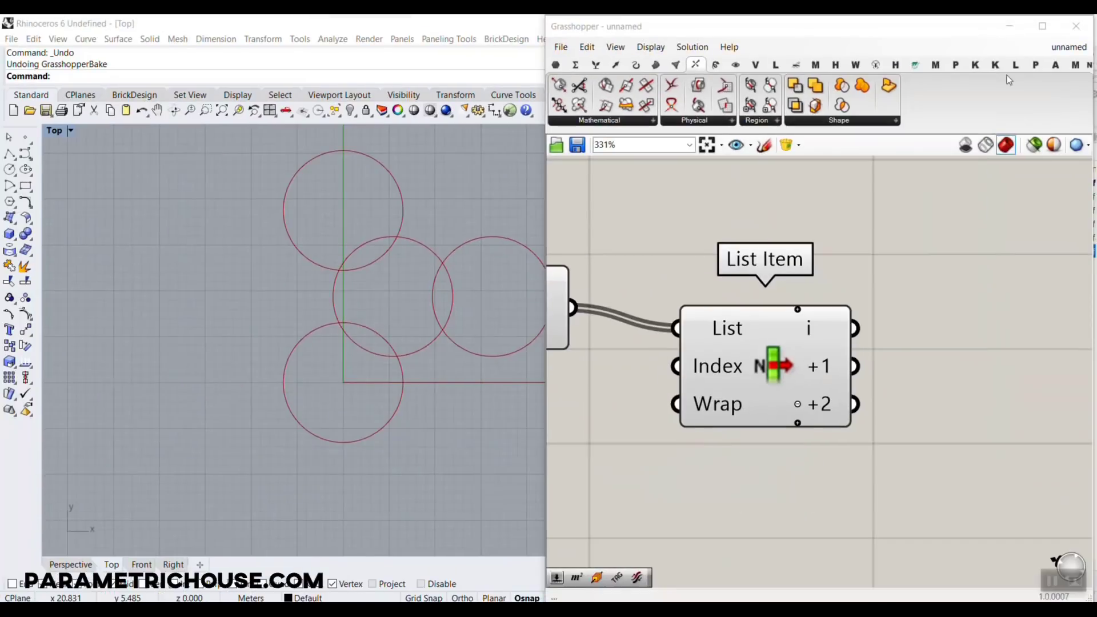
click(875, 122)
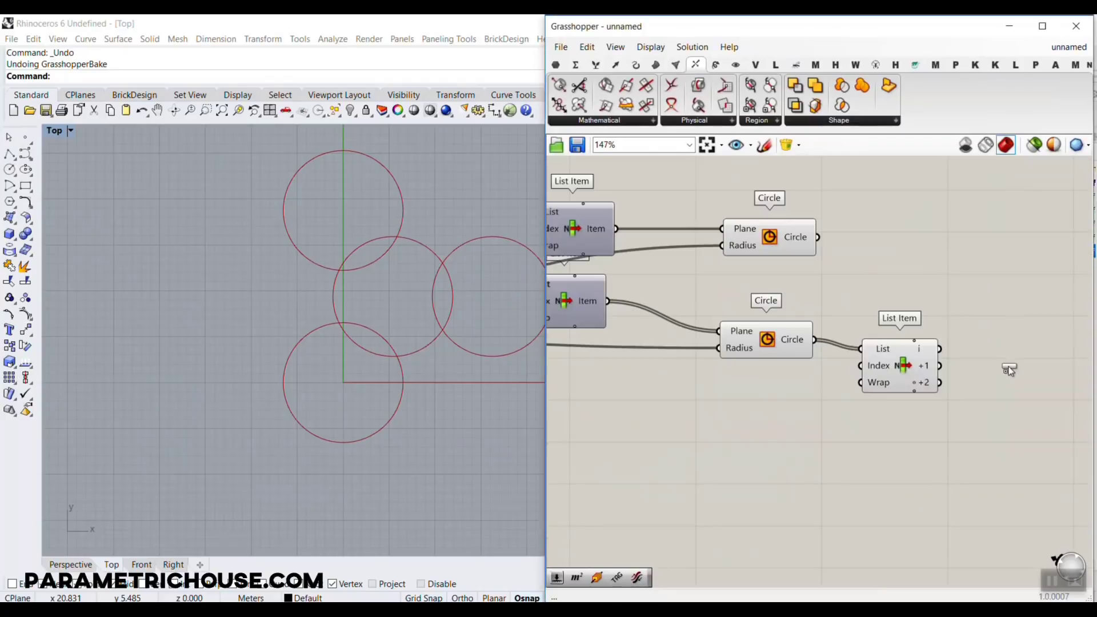
drag(1008, 369, 992, 274)
Connect the upper Circle to Region Difference's Curves A and the List Item's i output to Curves B
scroll(819, 255, up, 5)
drag(816, 225, 1011, 279)
right_drag(994, 288, 849, 287)
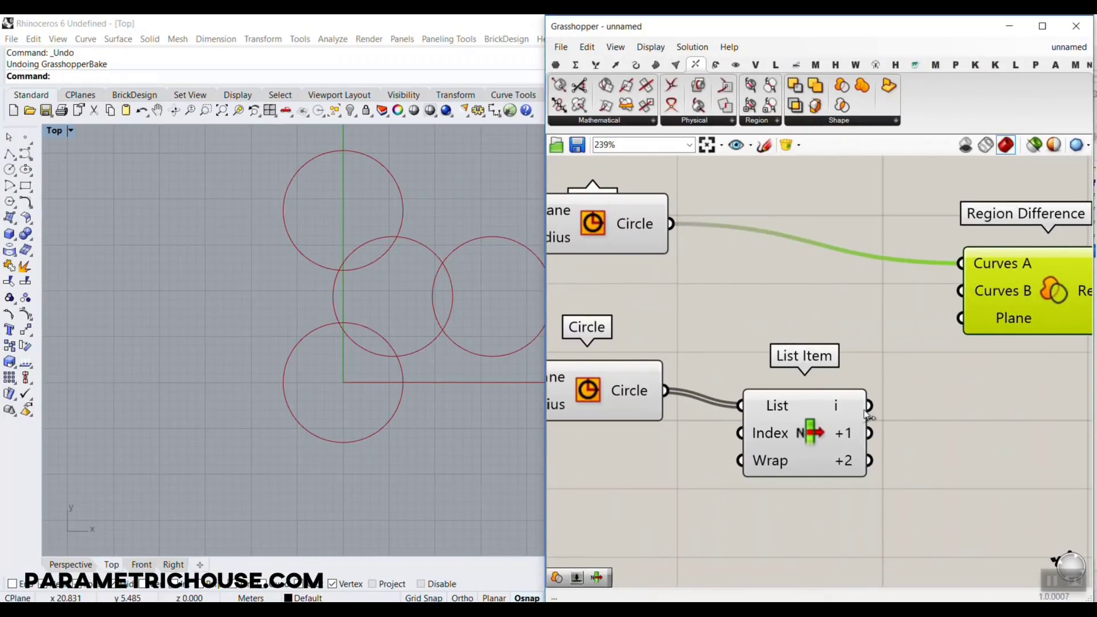
drag(866, 407, 961, 290)
Examine the Region Difference result by highlighting its curve among the overlapping circles in the Top viewport
scroll(950, 309, down, 6)
right_drag(950, 310, 867, 296)
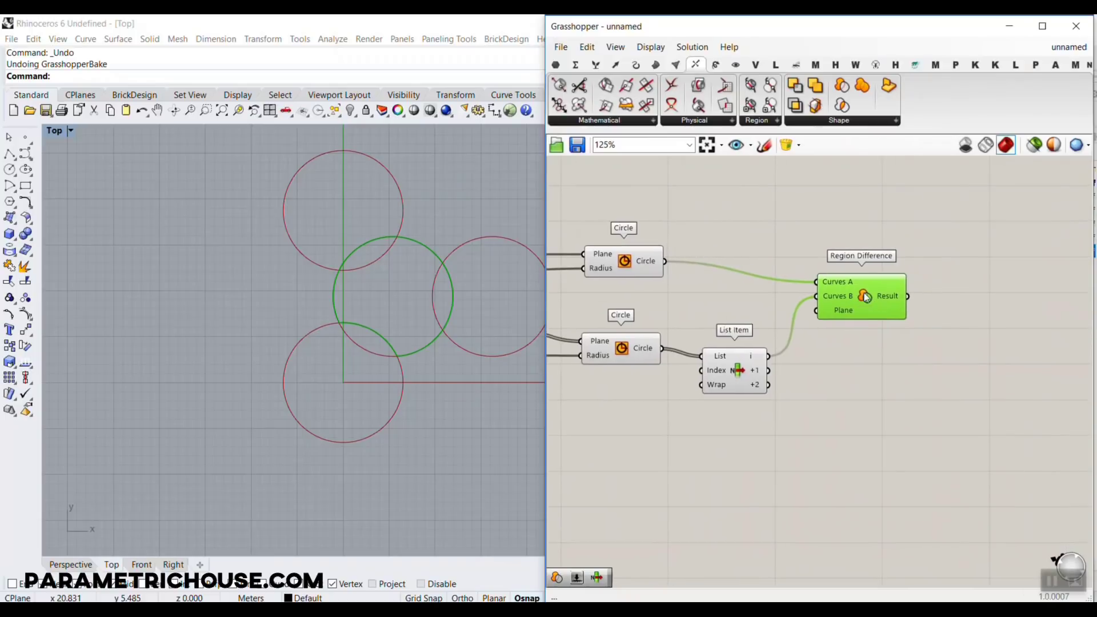
scroll(423, 316, up, 4)
click(906, 370)
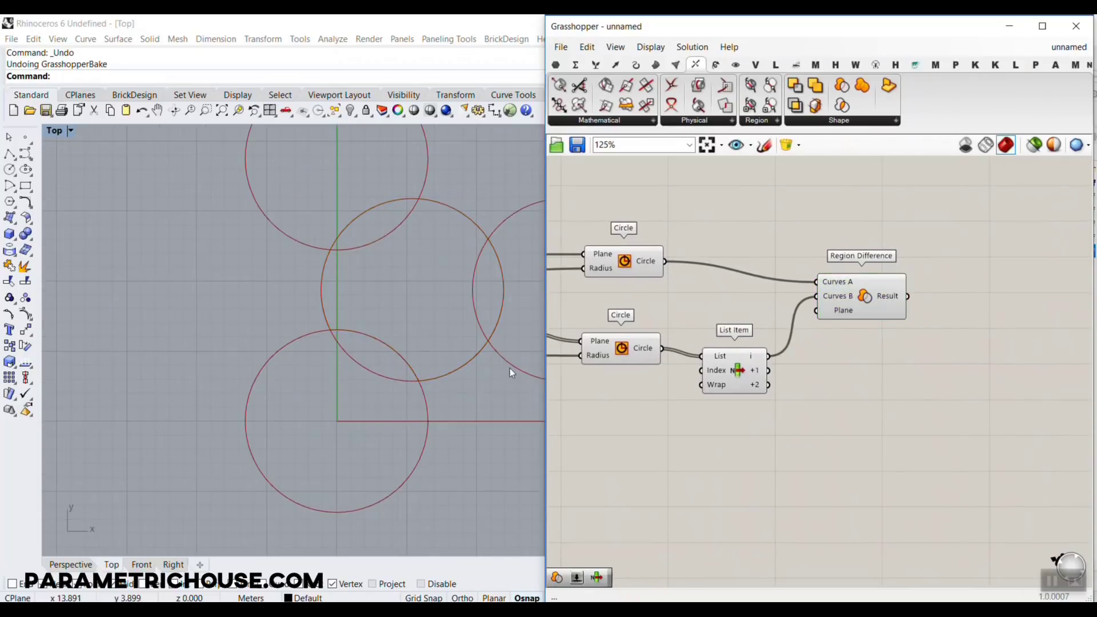
click(876, 296)
right_drag(858, 315, 777, 331)
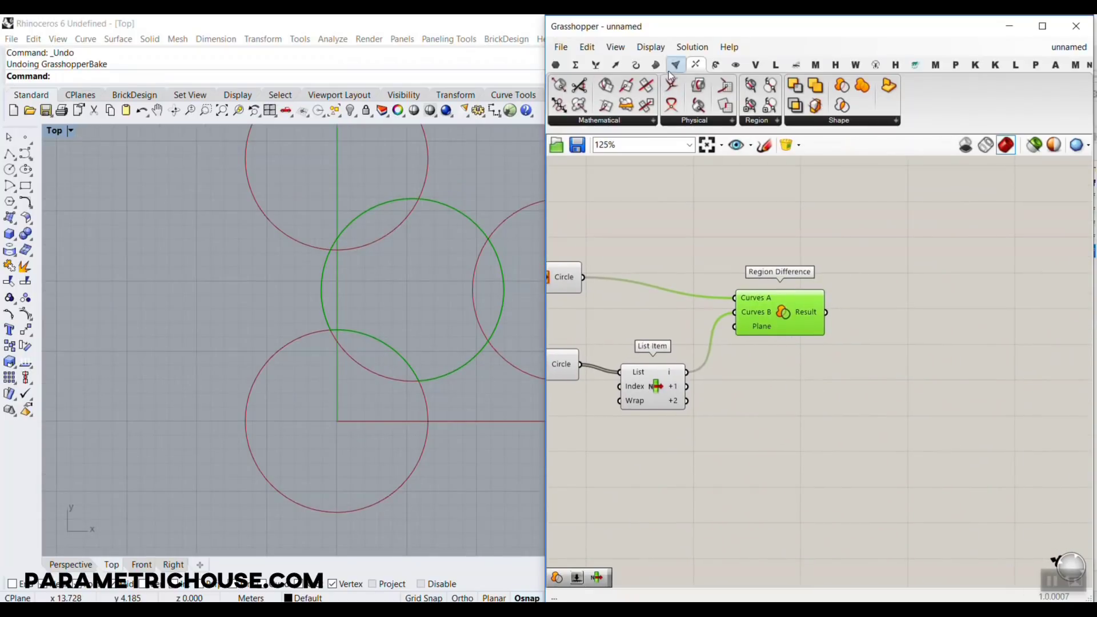
click(877, 238)
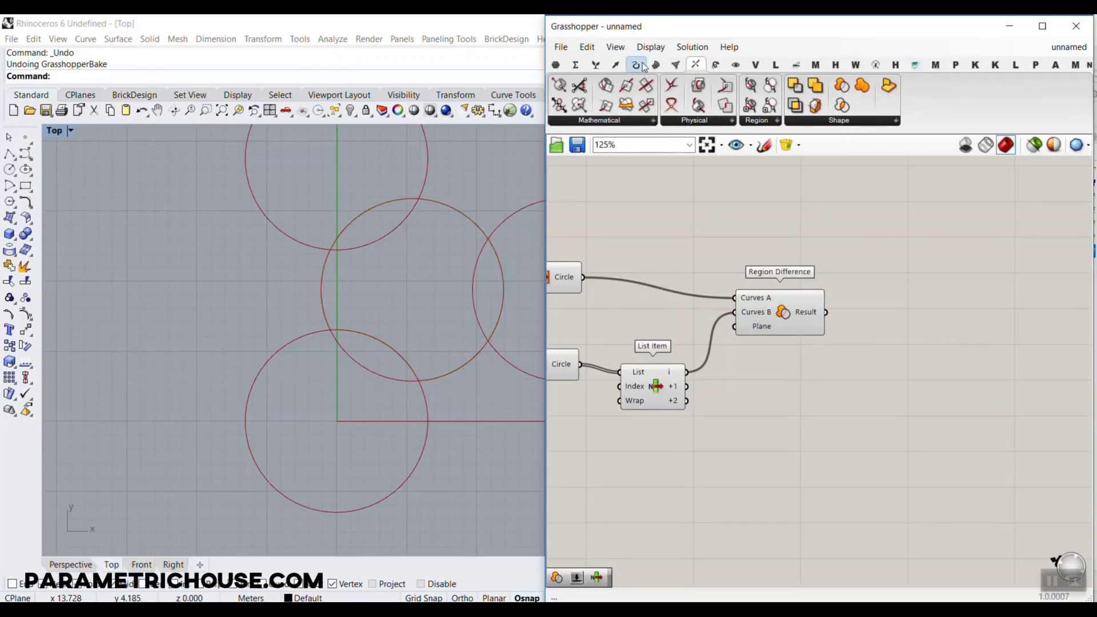
Preview the Region Difference result as a filled shape with a temporary Surface parameter, and delete that parameter
click(555, 65)
drag(716, 108, 884, 317)
drag(826, 313, 873, 306)
scroll(317, 336, down, 6)
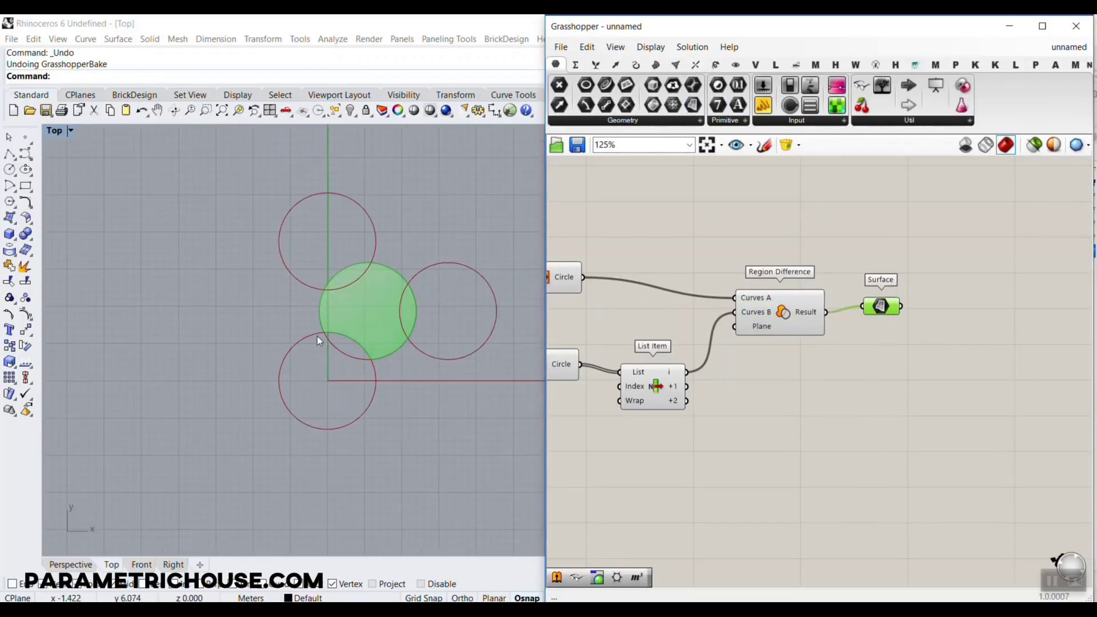
scroll(378, 313, up, 4)
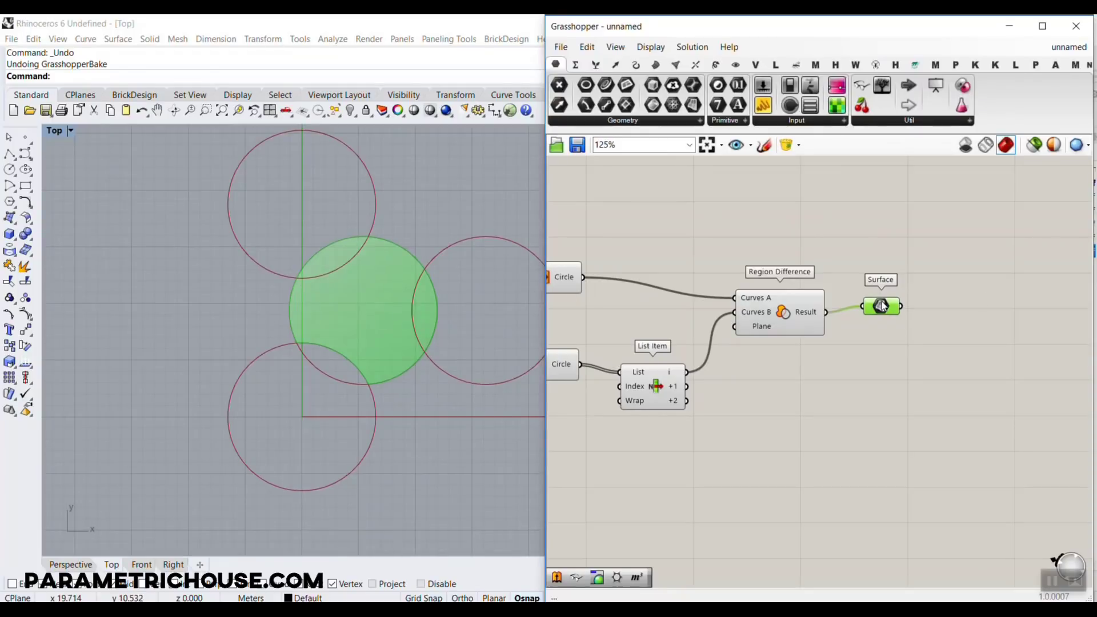
key(Delete)
Duplicate the Region Difference component and place the copy to the lower right of the original
click(790, 323)
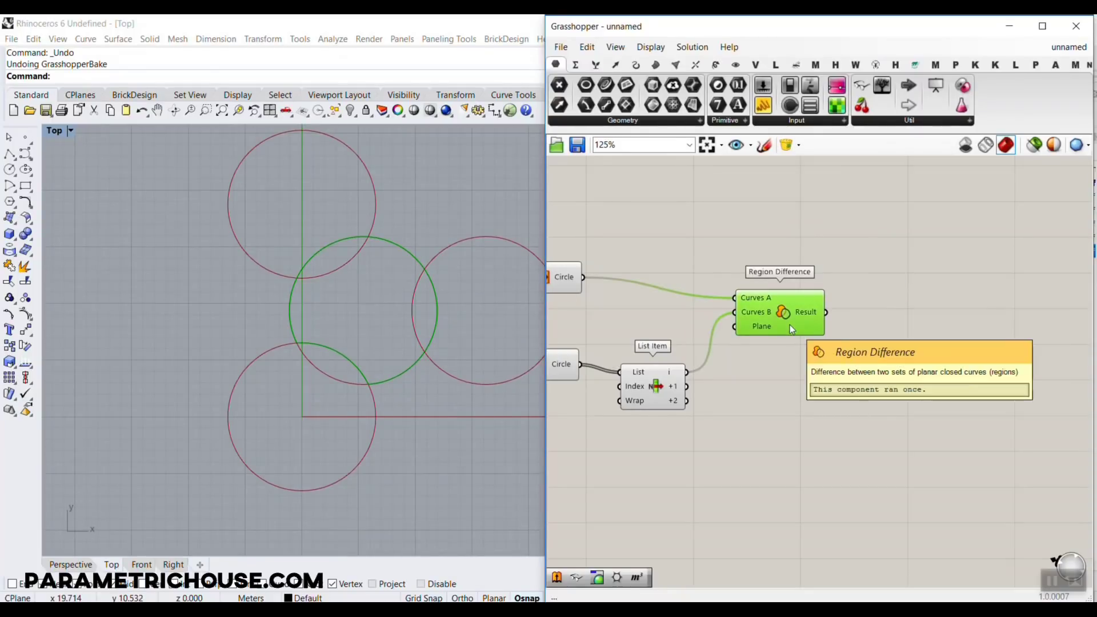
key(ctrl+c)
key(ctrl+v)
drag(789, 325, 898, 362)
Connect the first Region Difference's Result to the copy's Curves A and the List Item's +1 output to its Curves B
scroll(822, 314, up, 4)
drag(827, 311, 875, 362)
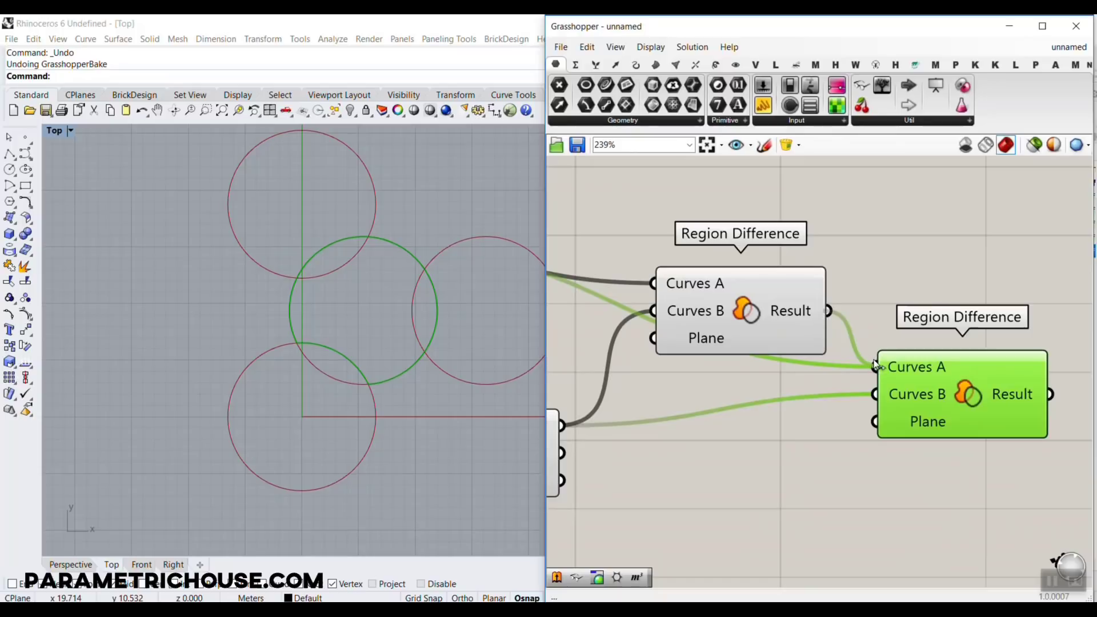
scroll(838, 324, down, 1)
drag(684, 391, 946, 338)
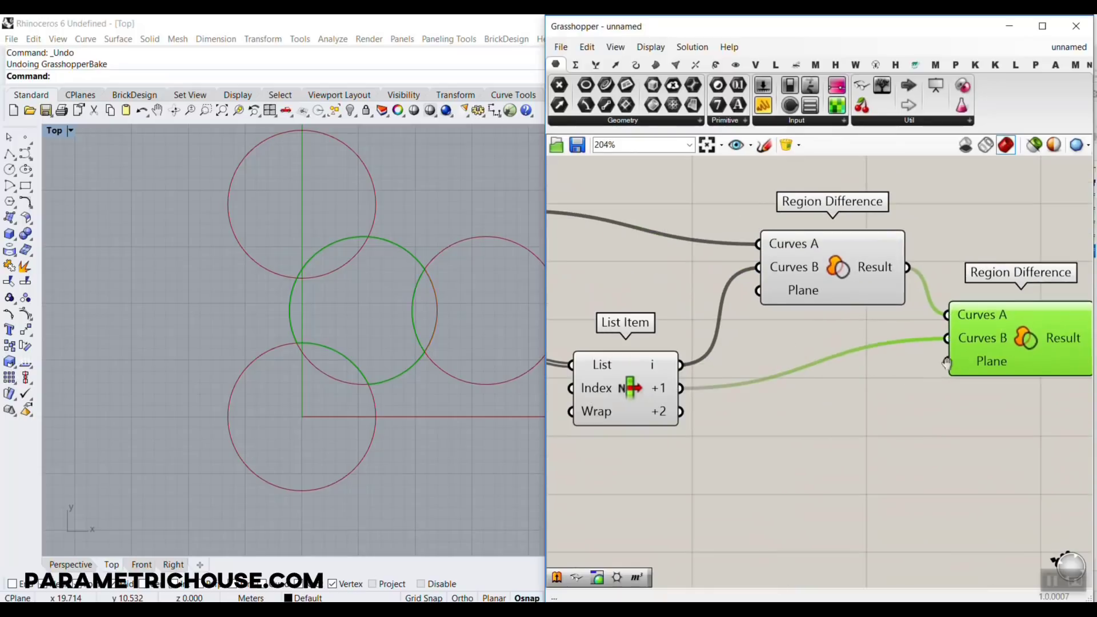
right_drag(1011, 352, 848, 361)
scroll(848, 362, down, 2)
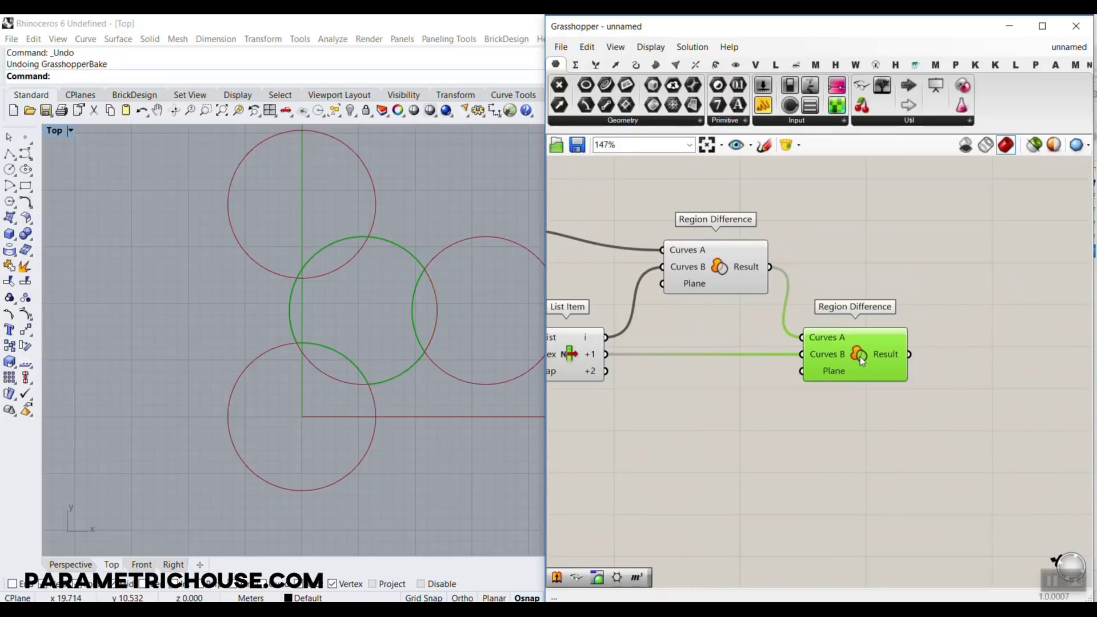
Add a third Region Difference, wiring the second's Result to its Curves A and the List Item's +2 output to its Curves B
alt+drag(860, 357, 988, 402)
drag(911, 356, 938, 385)
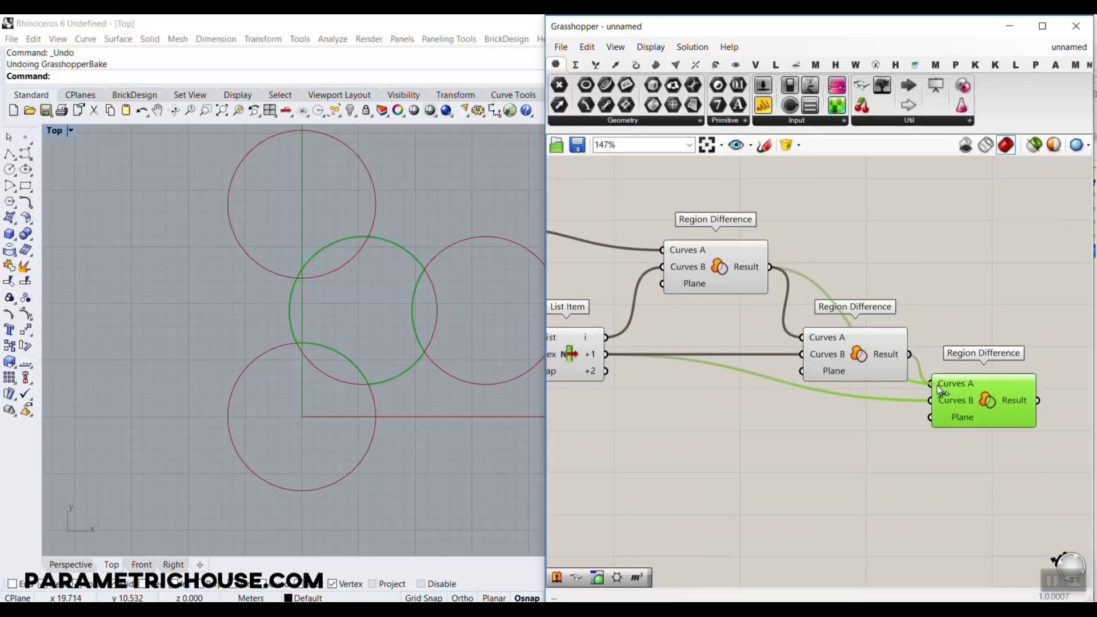
drag(851, 349, 852, 316)
drag(942, 388, 936, 370)
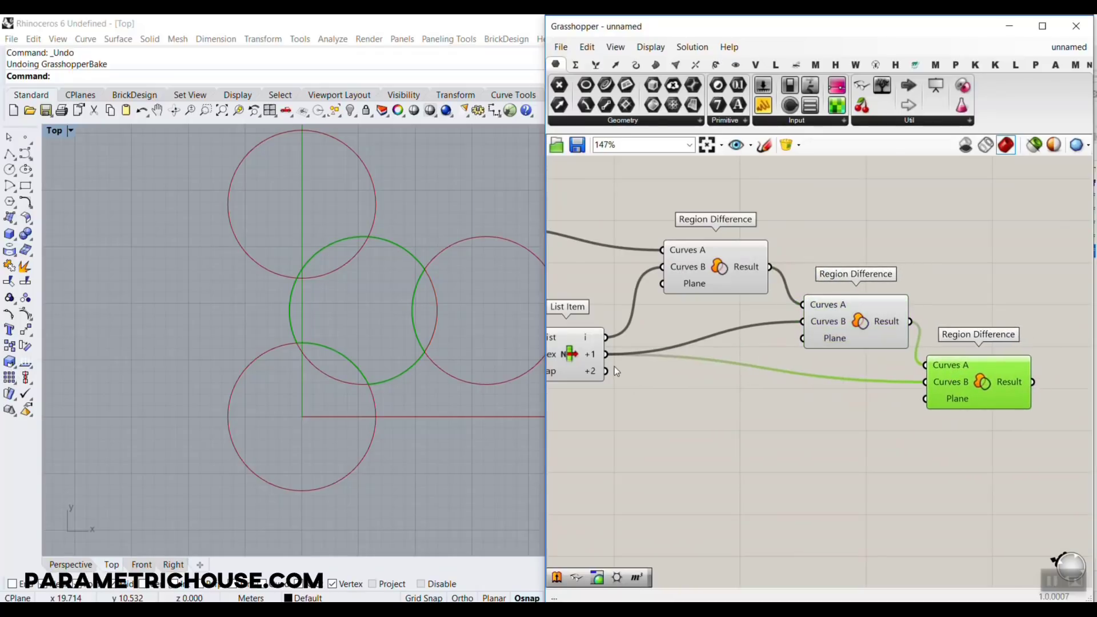
drag(615, 365, 765, 379)
shift+drag(606, 371, 920, 383)
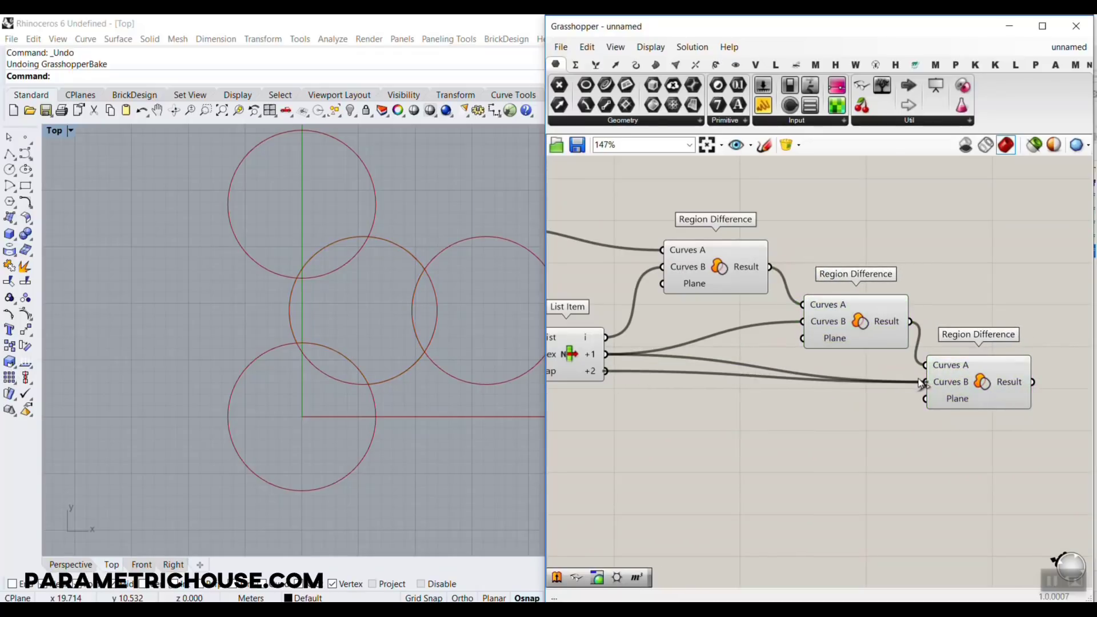
Hide the preview of all components and turn the preview back on only for the third Region Difference
scroll(799, 357, down, 3)
scroll(884, 266, down, 3)
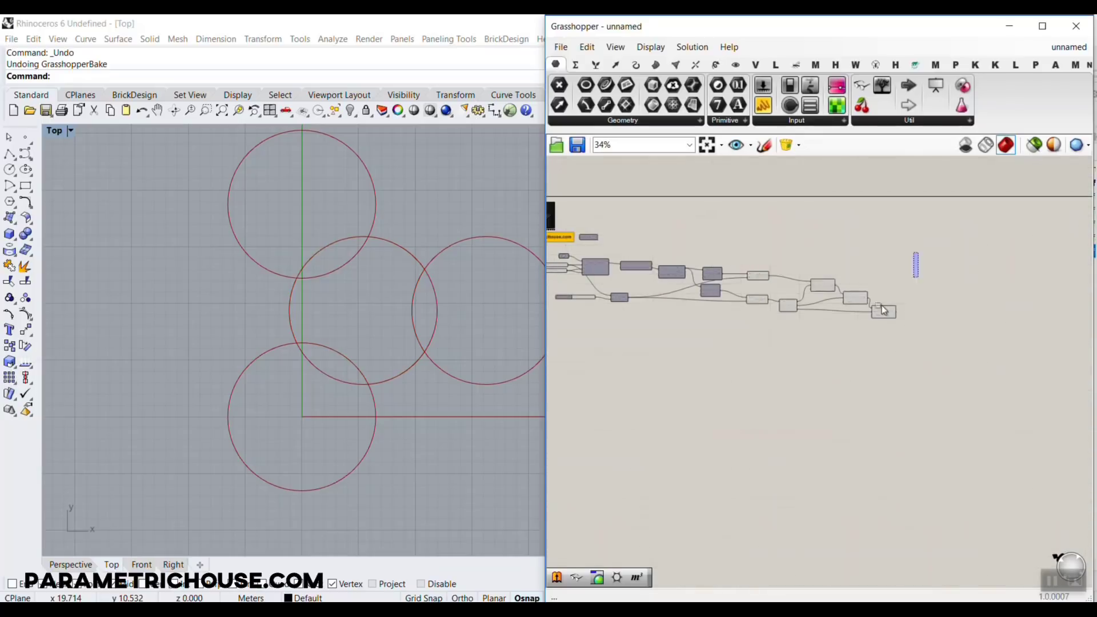
key(ctrl+a)
right_click(731, 248)
click(759, 267)
scroll(851, 310, up, 7)
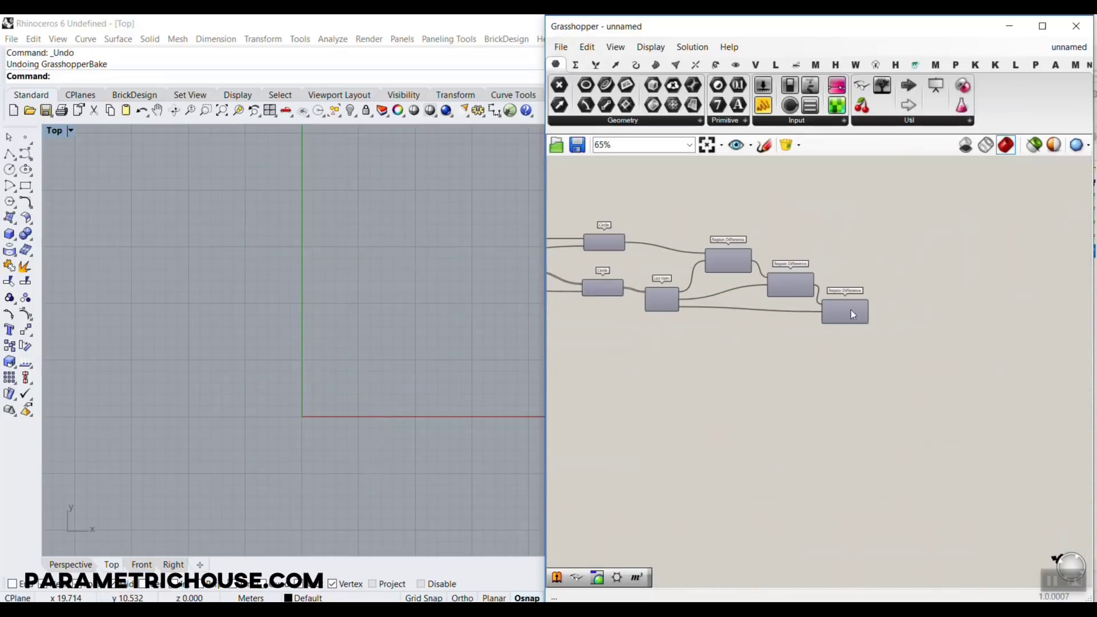
right_click(843, 308)
click(856, 327)
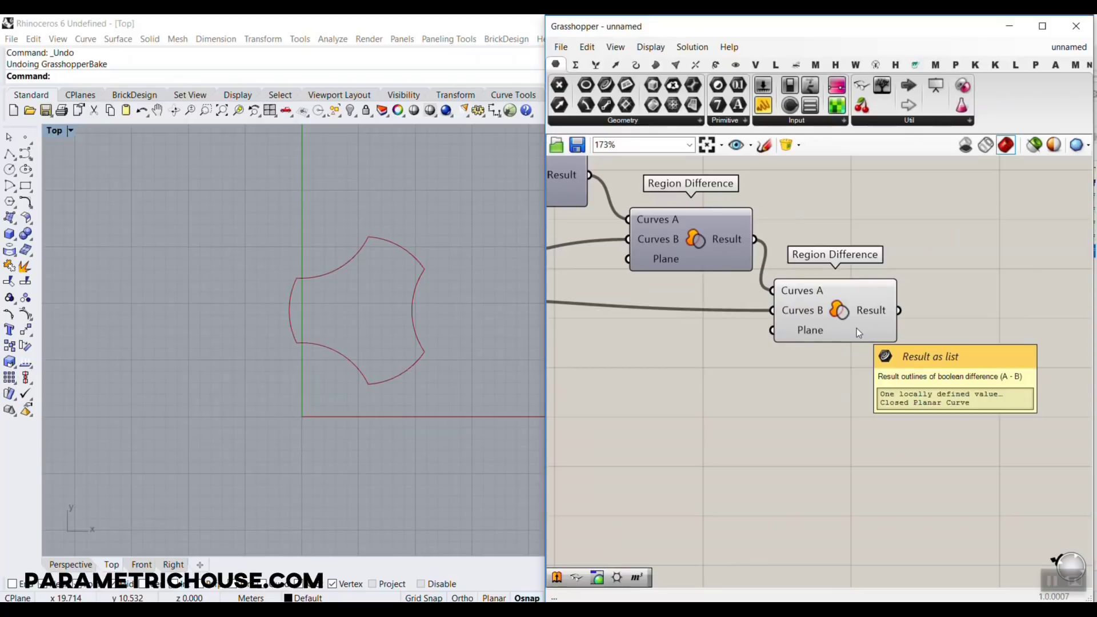
Set the number slider feeding the Multiplication component to 0.636
scroll(841, 290, down, 3)
scroll(841, 290, down, 4)
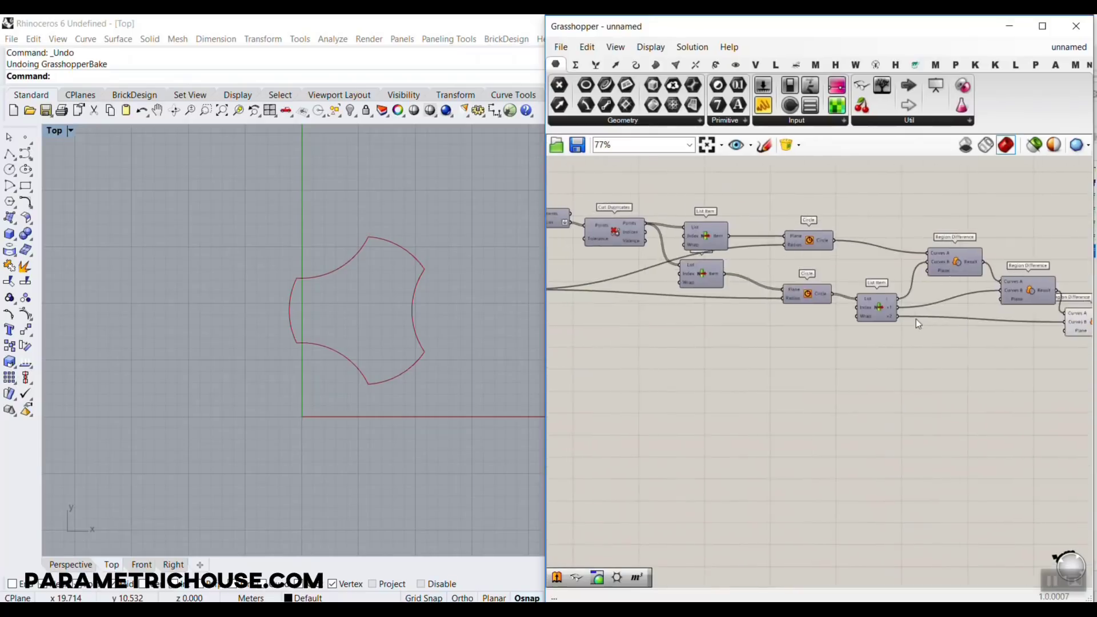
scroll(810, 287, up, 8)
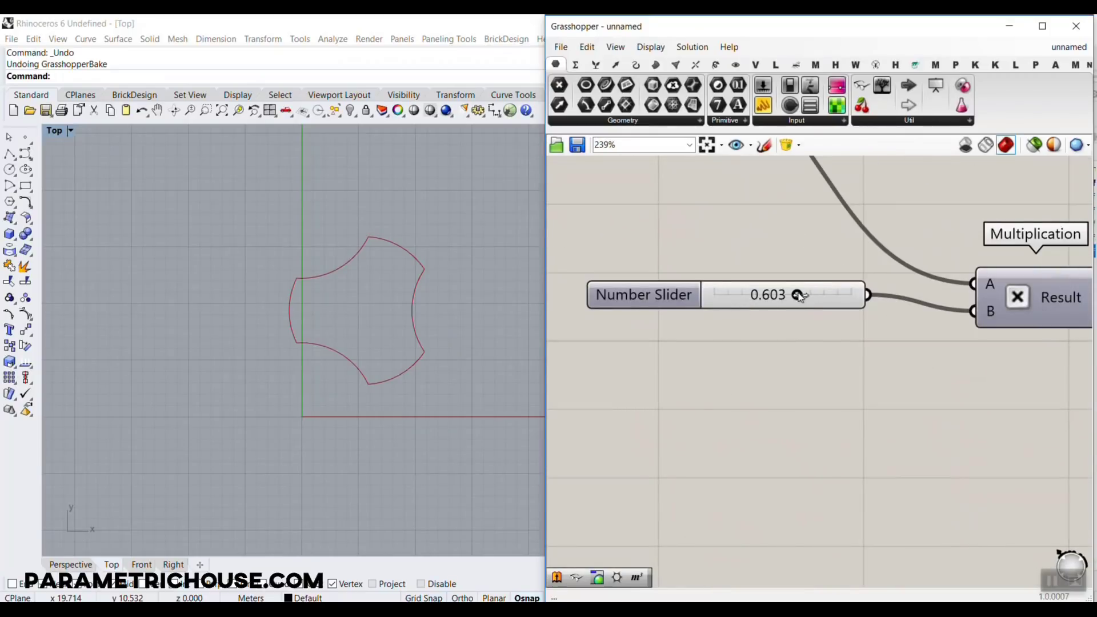
mouse_move(798, 295)
mouse_down()
mouse_move(819, 304)
mouse_move(801, 312)
mouse_move(836, 311)
mouse_move(755, 310)
mouse_move(838, 317)
mouse_move(810, 311)
mouse_move(828, 296)
mouse_move(798, 296)
mouse_up()
scroll(769, 261, down, 5)
scroll(800, 257, up, 5)
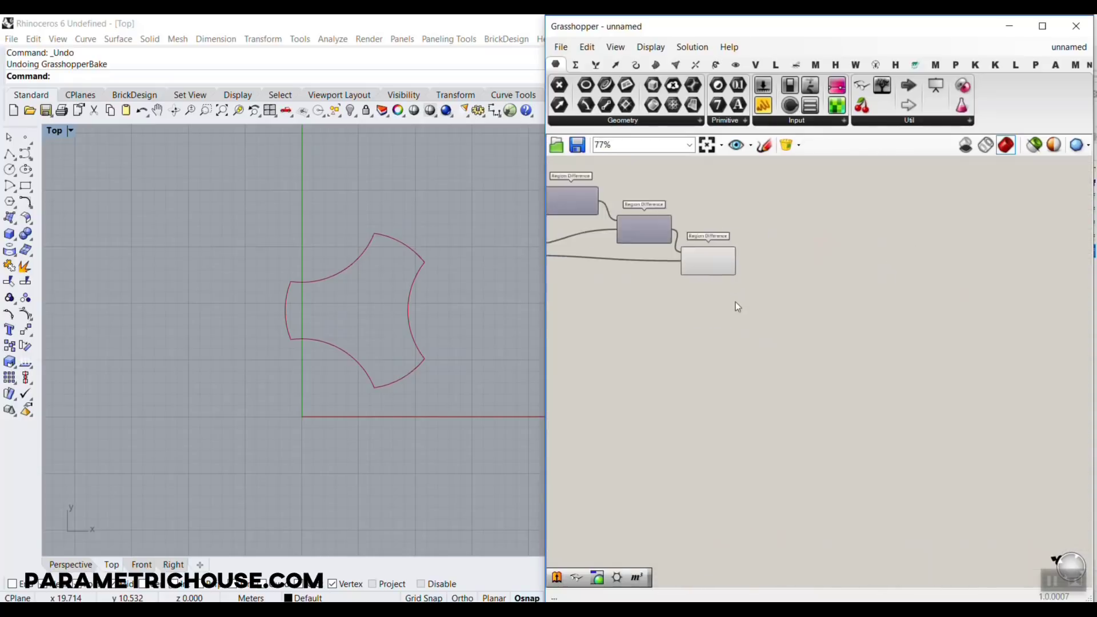
Preview the third Region Difference's Result as a filled shape through a Surface parameter
drag(693, 105, 808, 293)
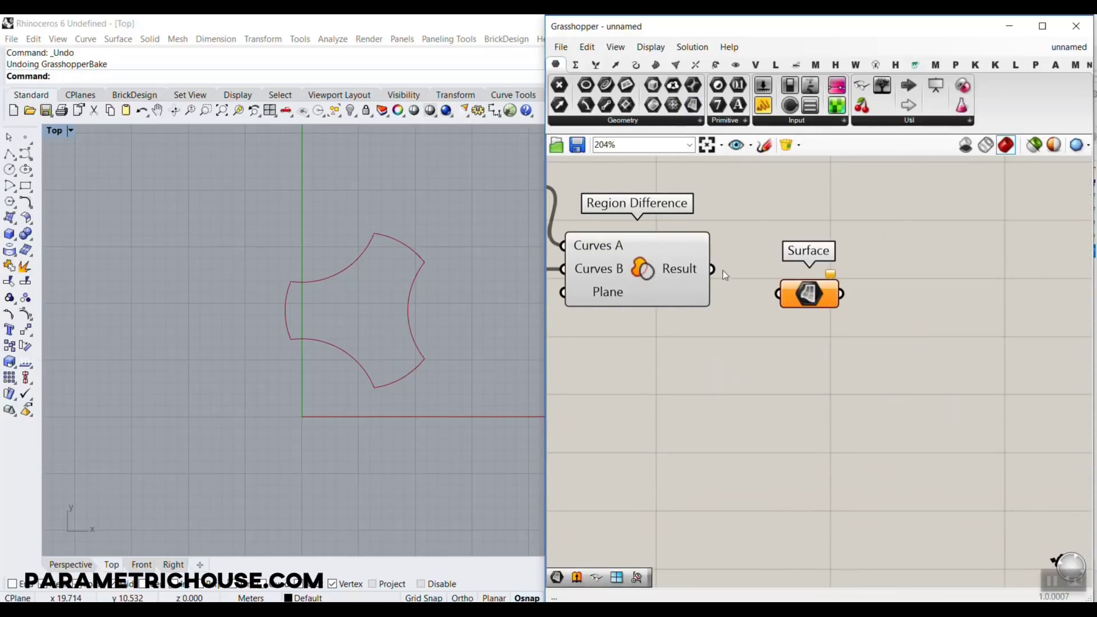
drag(711, 268, 778, 293)
scroll(314, 267, up, 5)
scroll(299, 301, down, 8)
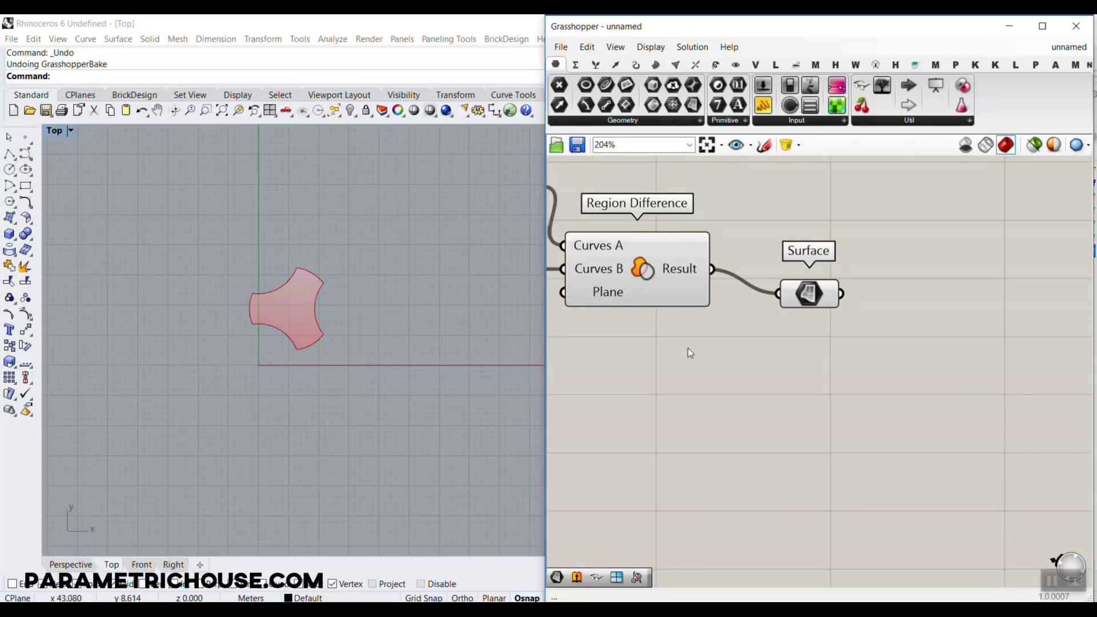
Add a second Triangular grid component below the Multiplication component
scroll(745, 351, down, 4)
scroll(607, 285, down, 4)
right_drag(640, 300, 848, 309)
right_drag(932, 305, 681, 314)
scroll(799, 313, up, 7)
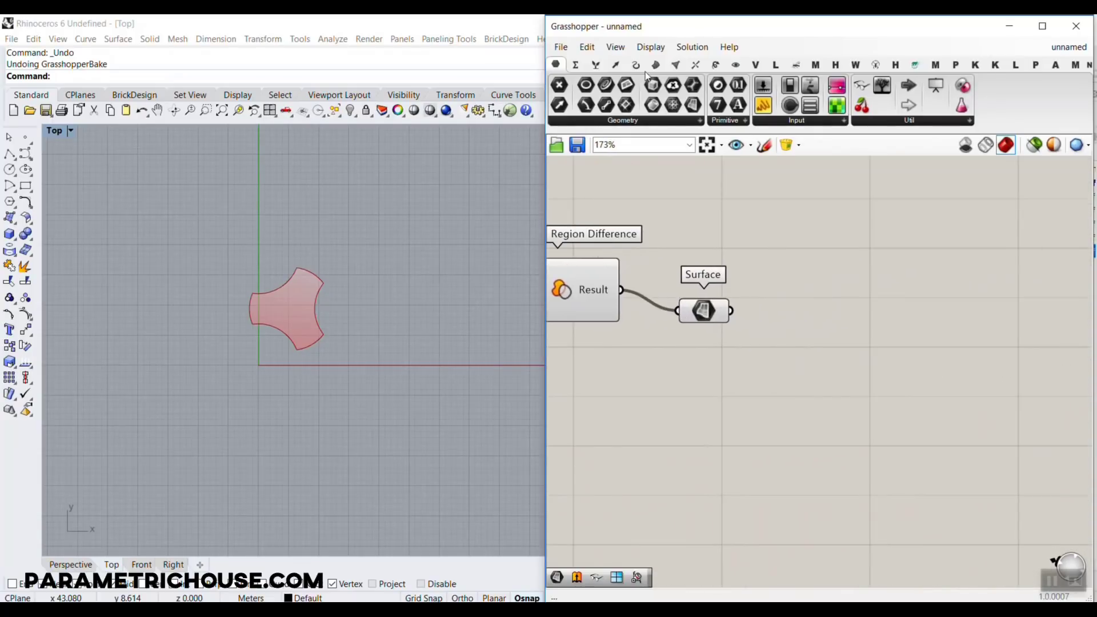
click(615, 65)
click(628, 121)
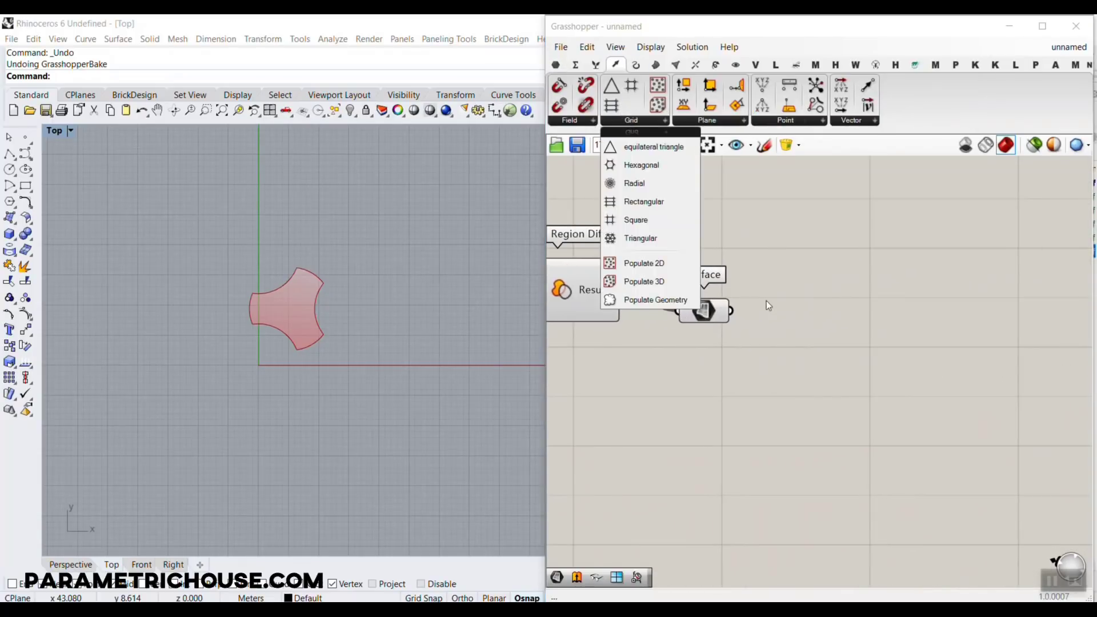
scroll(931, 332, down, 10)
scroll(712, 339, up, 4)
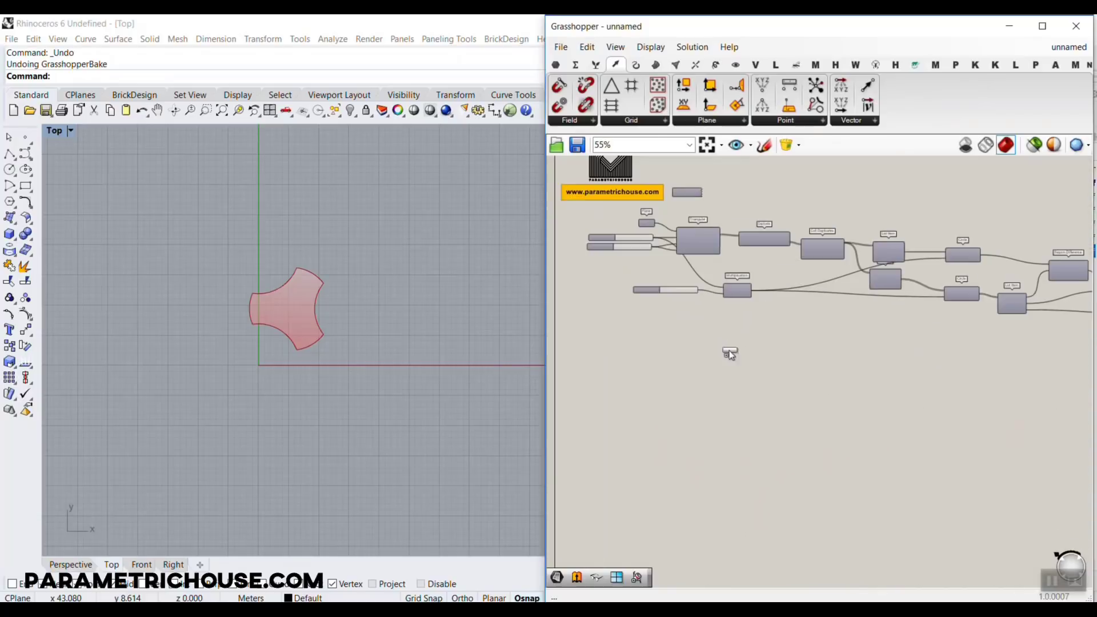
click(746, 332)
Connect the existing Plane parameter and the 10.82 size slider to the new Triangular grid's Plane and Size inputs
scroll(730, 331, up, 4)
right_drag(685, 266, 764, 339)
scroll(764, 338, down, 2)
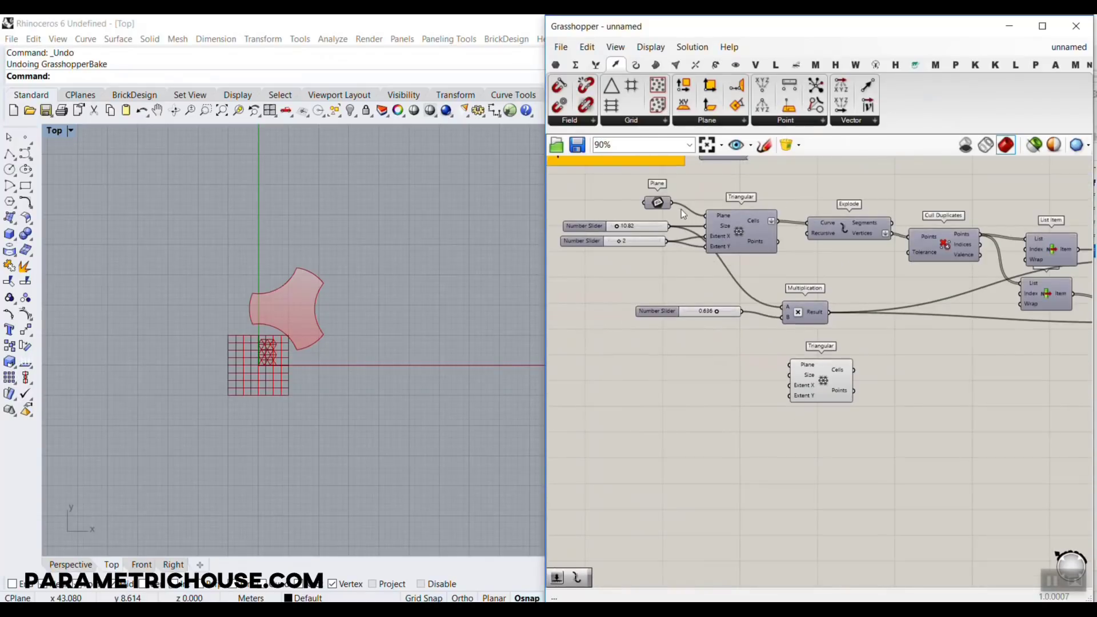
drag(751, 337, 771, 351)
scroll(823, 375, up, 2)
right_drag(686, 281, 817, 351)
drag(711, 203, 874, 421)
scroll(858, 427, down, 2)
drag(767, 368, 833, 396)
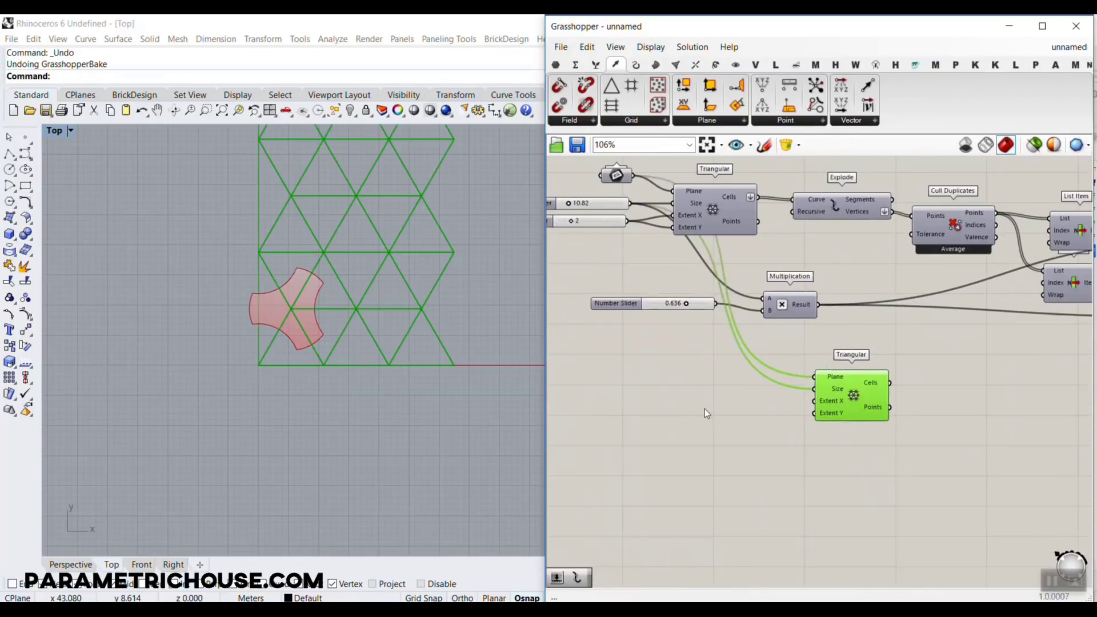
Create a number slider ranging from 3 to 12 beside the new Triangular grid
click(704, 409)
scroll(705, 409, up, 3)
double_click(717, 392)
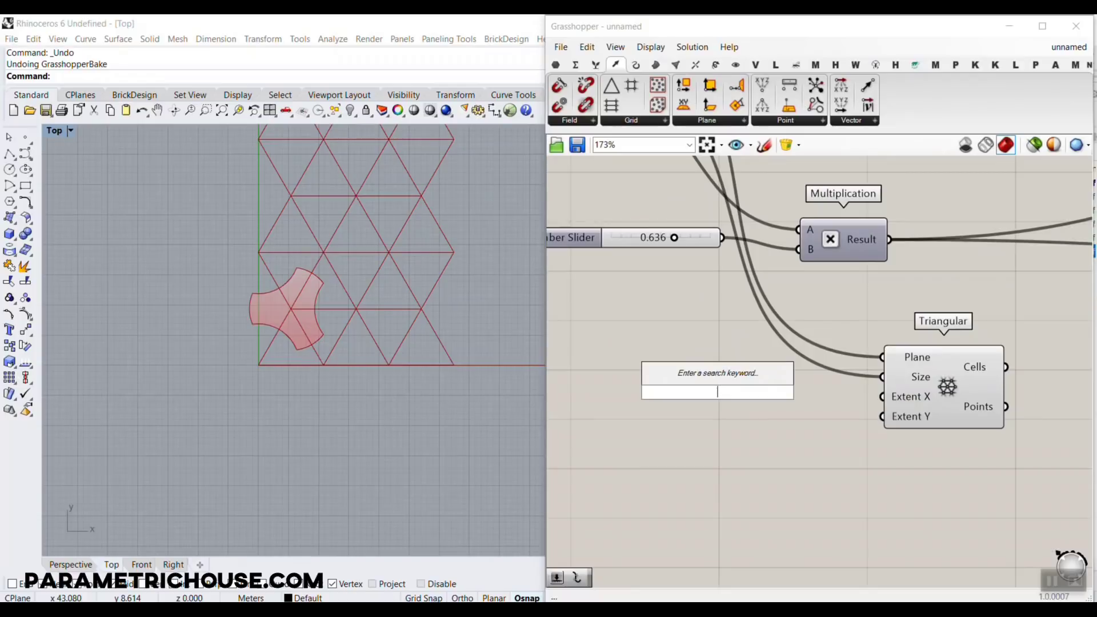
text(3..12)
key(Return)
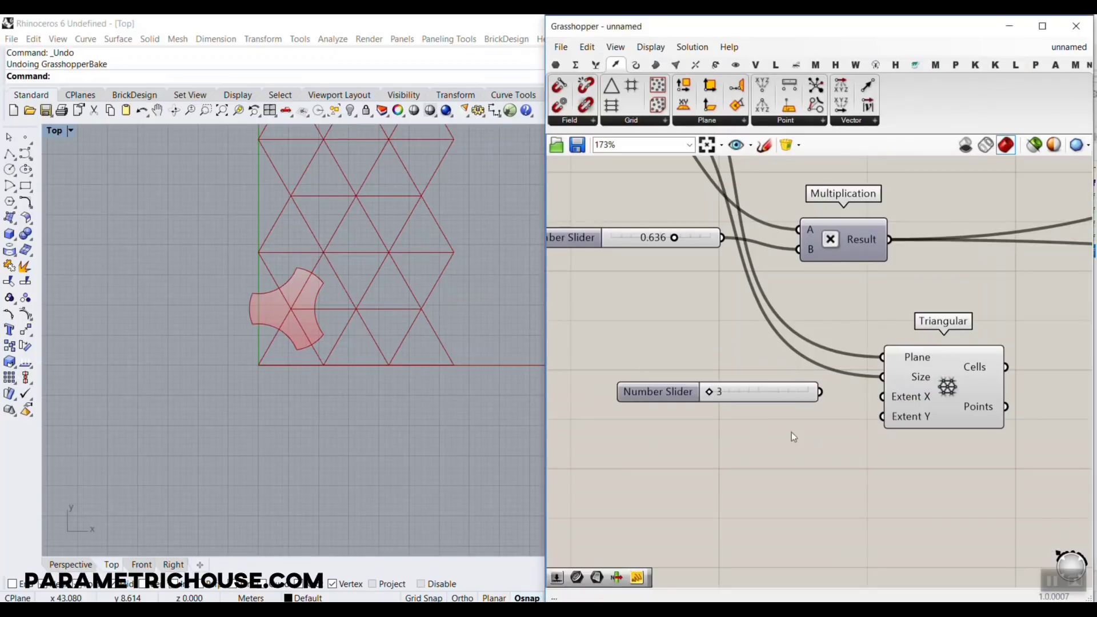
Drive the new grid's Extent X and Extent Y with the slider and a duplicate of it, and increase the slider values
drag(784, 391, 883, 416)
key(ctrl+c)
key(ctrl+v)
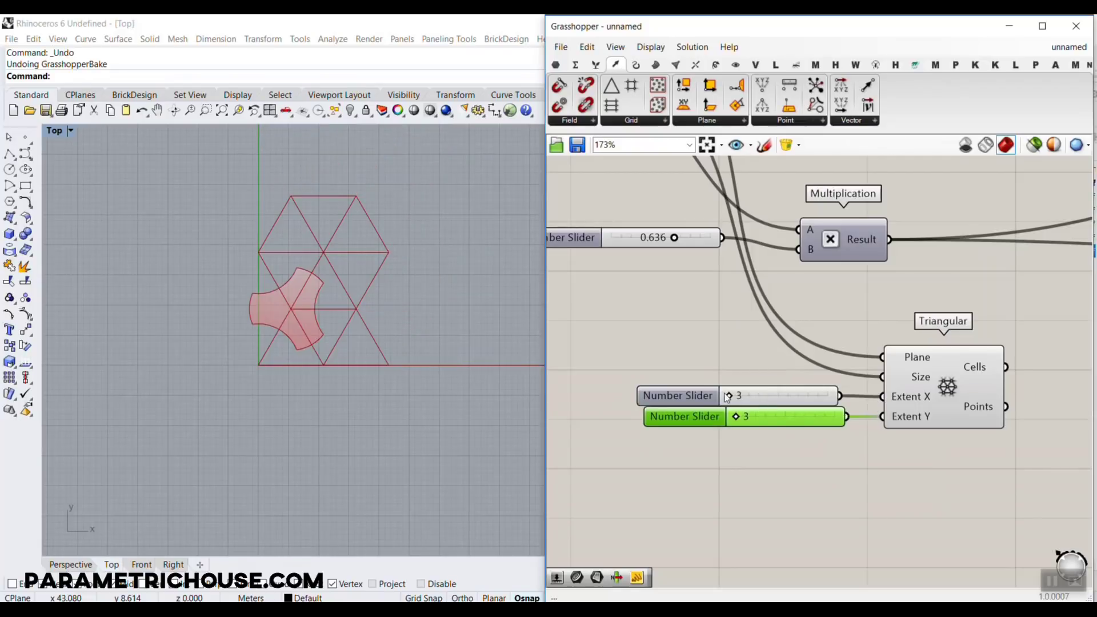
mouse_move(739, 397)
mouse_down()
mouse_move(762, 395)
mouse_move(747, 417)
mouse_up()
Duplicate the Explode and Cull Duplicates components and place the copies beside the new Triangular grid
scroll(767, 367, down, 5)
right_drag(767, 367, 702, 403)
scroll(714, 280, up, 3)
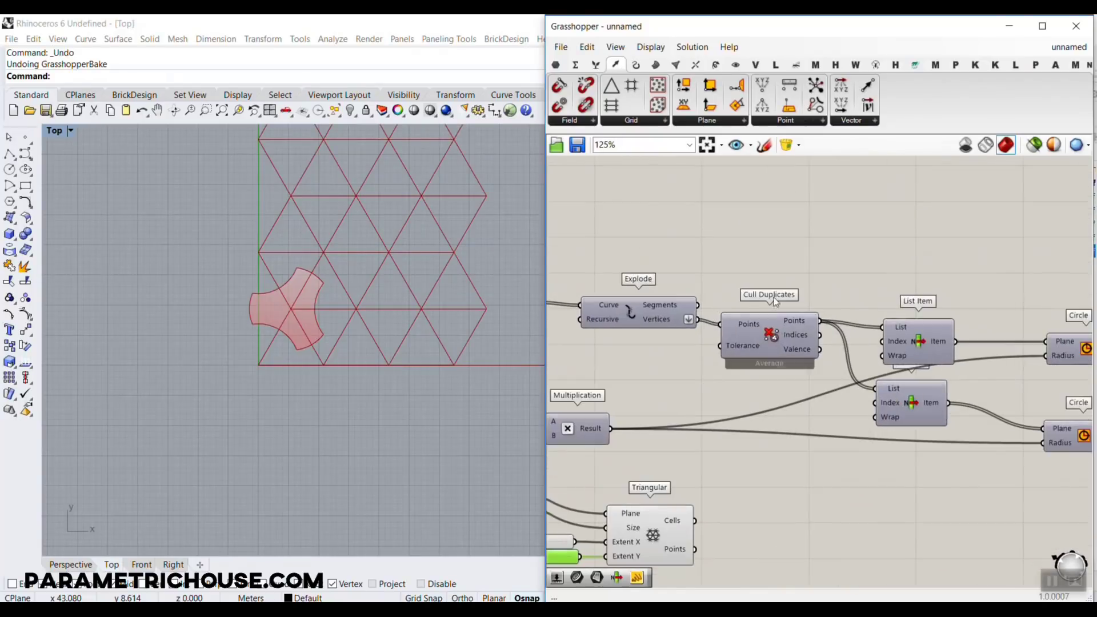
drag(791, 263, 615, 365)
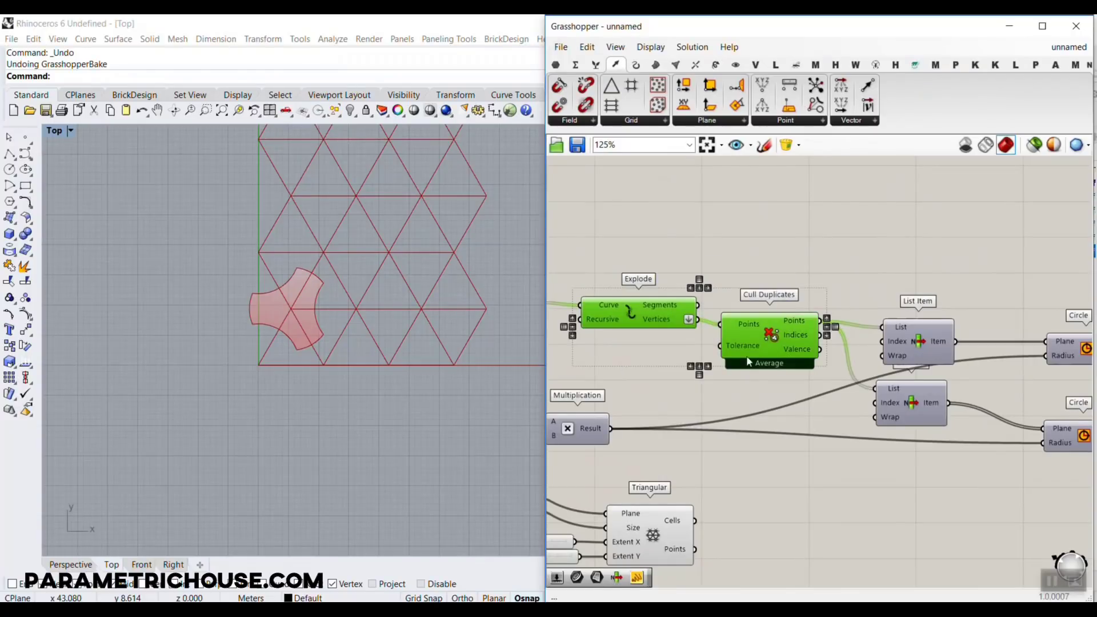
alt+drag(746, 355, 872, 544)
Flatten the new Triangular grid's Cells output and connect it to the copied Explode's Curve input
scroll(673, 528, up, 3)
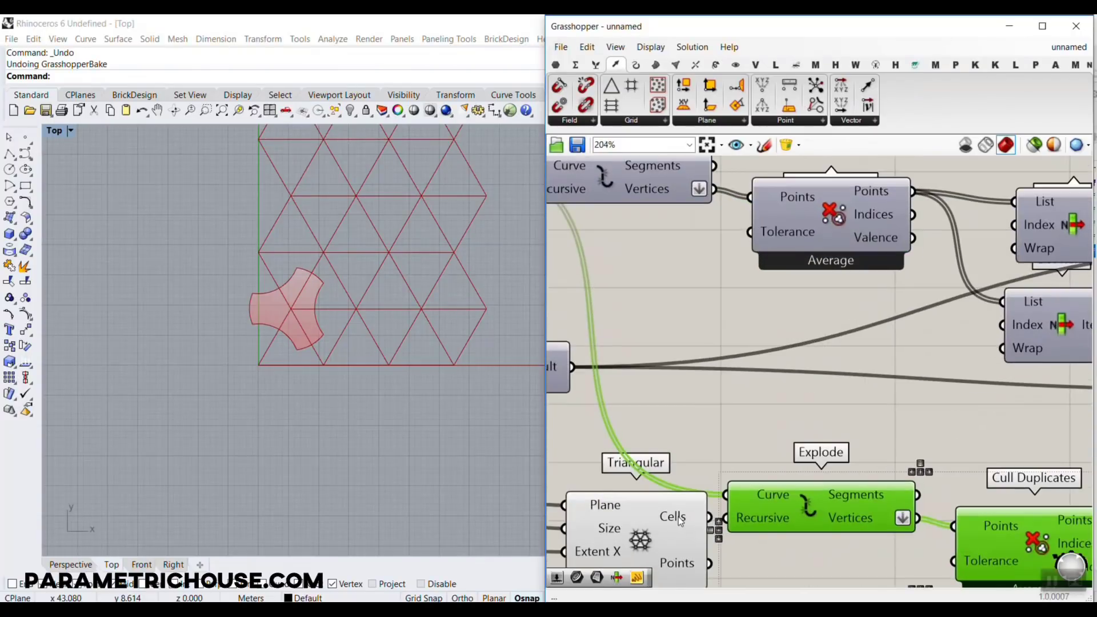
right_click(677, 516)
click(710, 531)
drag(679, 423, 714, 449)
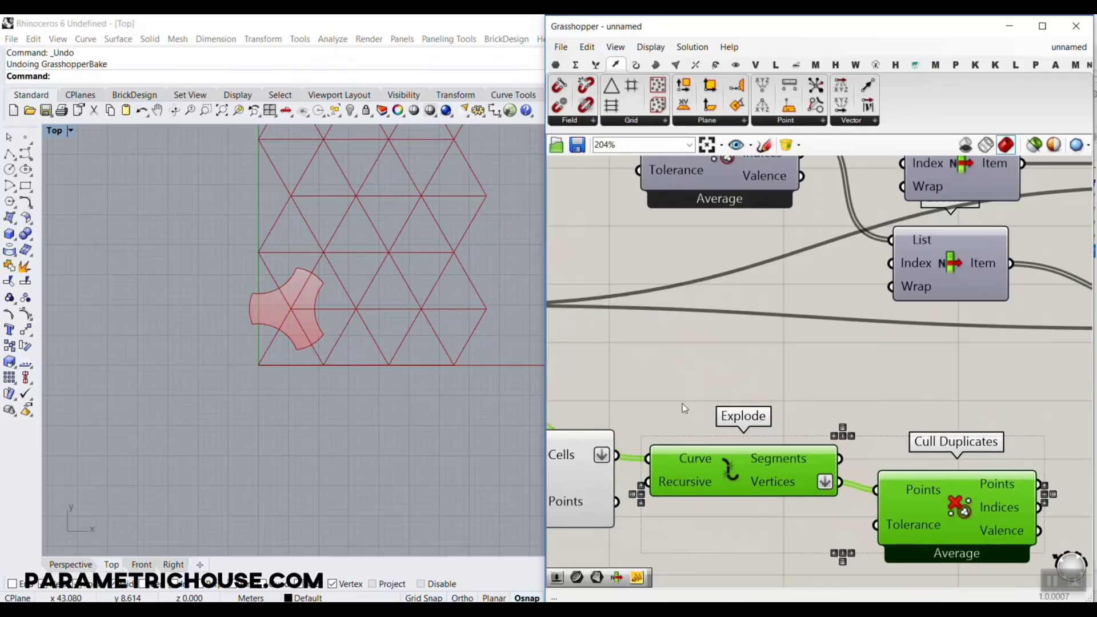
click(683, 406)
Hide the new Triangular grid's preview and show the points of the copied Cull Duplicates in the Top viewport
scroll(701, 406, down, 2)
right_drag(584, 463, 661, 459)
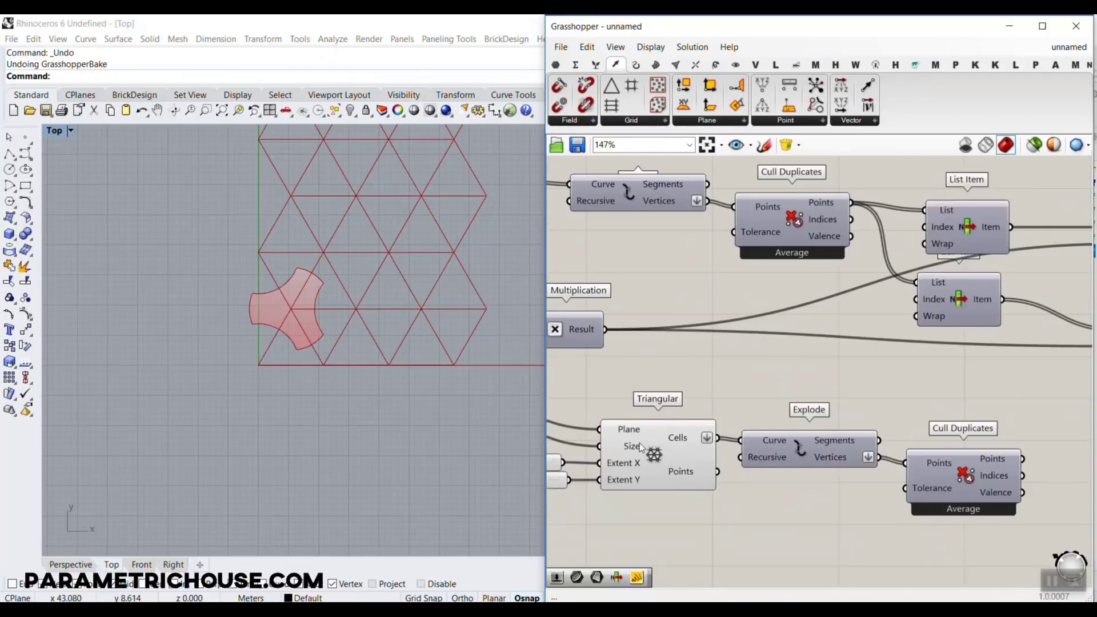
right_click(640, 443)
click(677, 466)
right_drag(985, 483, 745, 452)
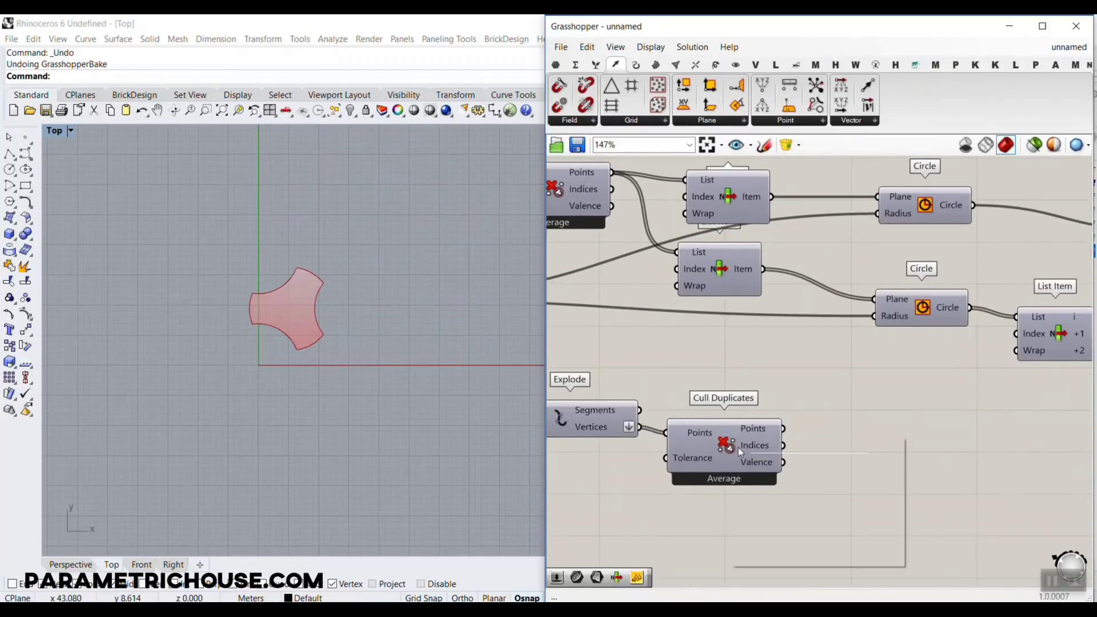
click(748, 463)
scroll(289, 379, down, 6)
right_drag(336, 352, 302, 375)
scroll(268, 384, up, 8)
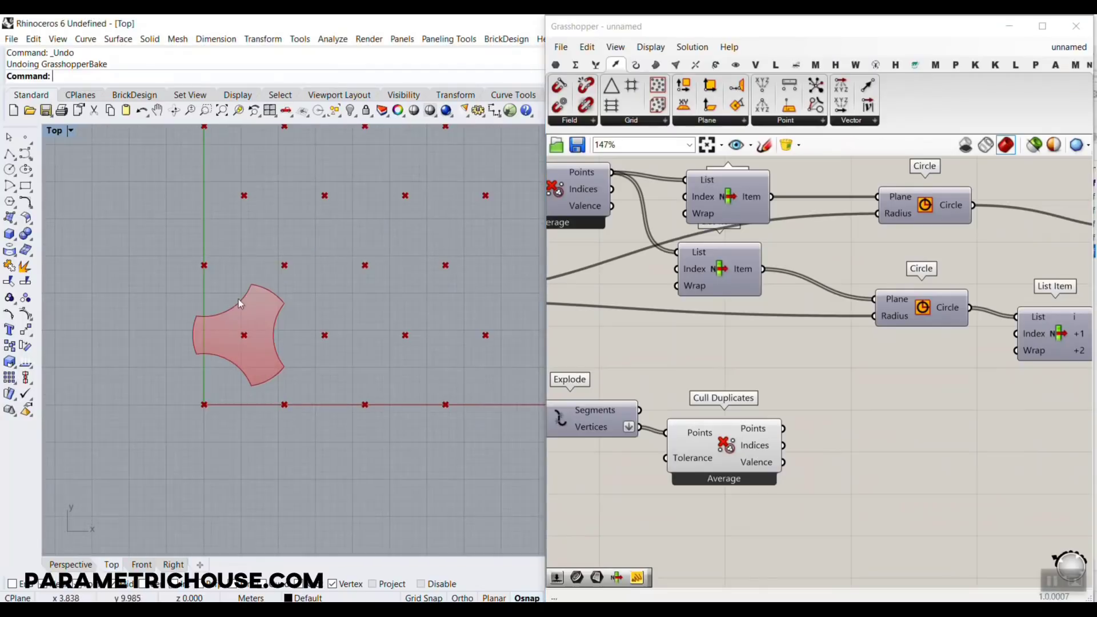
Move the copied Cull Duplicates below the third Region Difference and delete the Surface parameter
scroll(617, 357, down, 6)
click(839, 387)
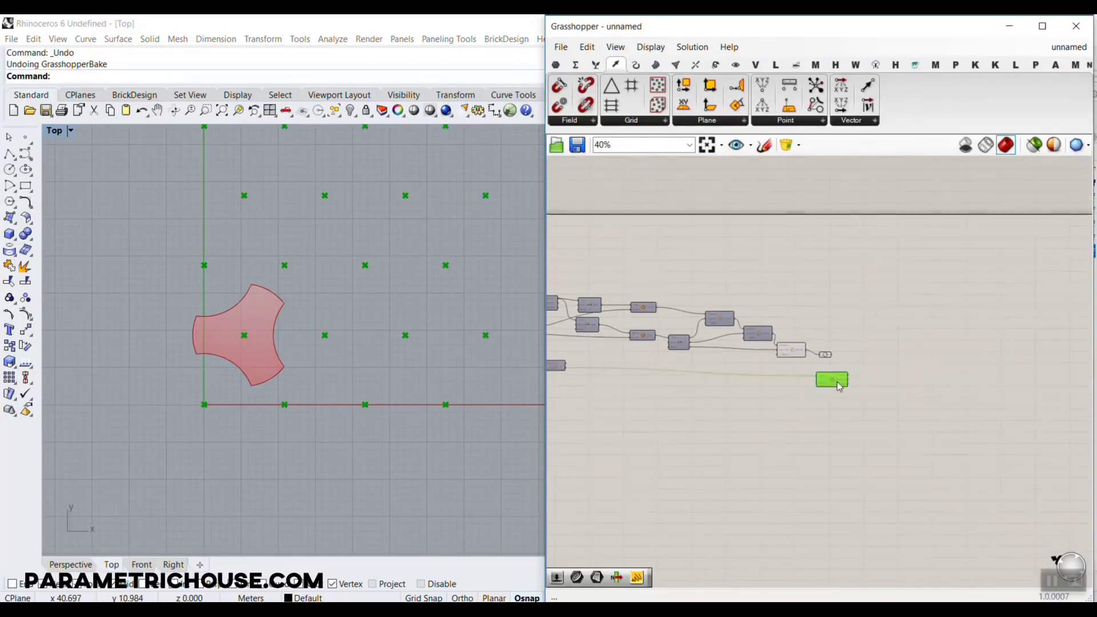
scroll(838, 387, up, 5)
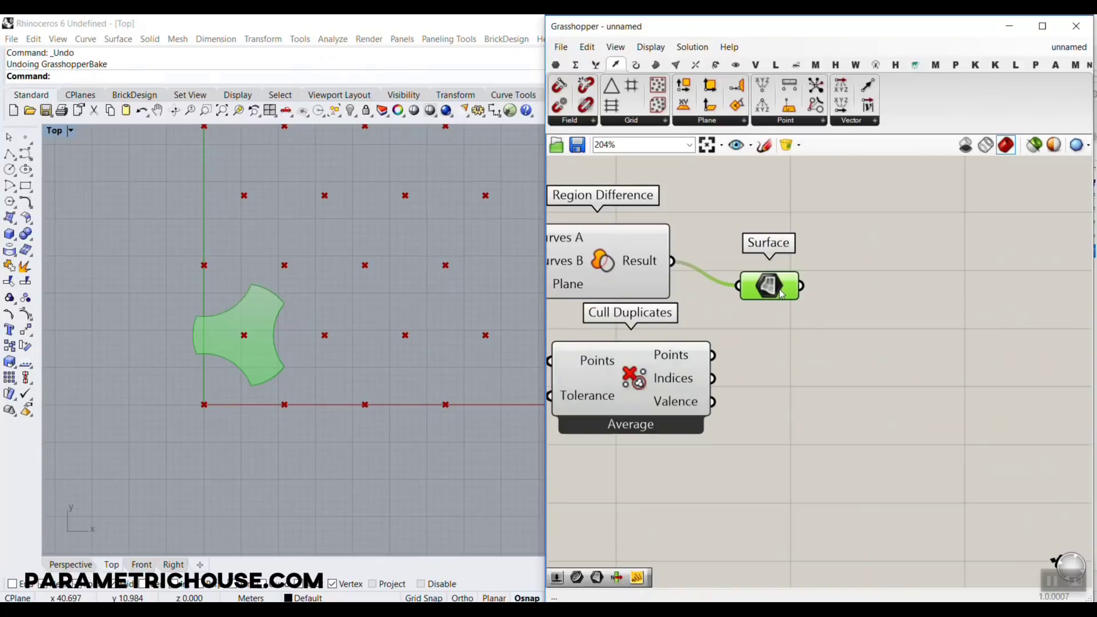
key(Delete)
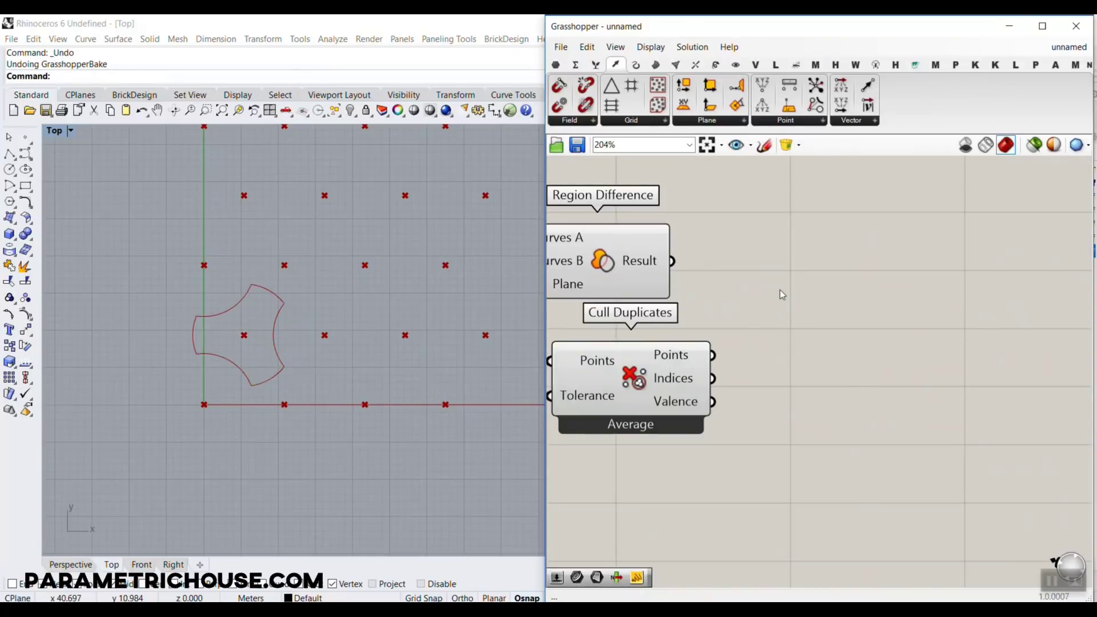
Add an Orient component with the third Region Difference's Result as Geometry and the copied Cull Duplicates' Points as Target
click(716, 64)
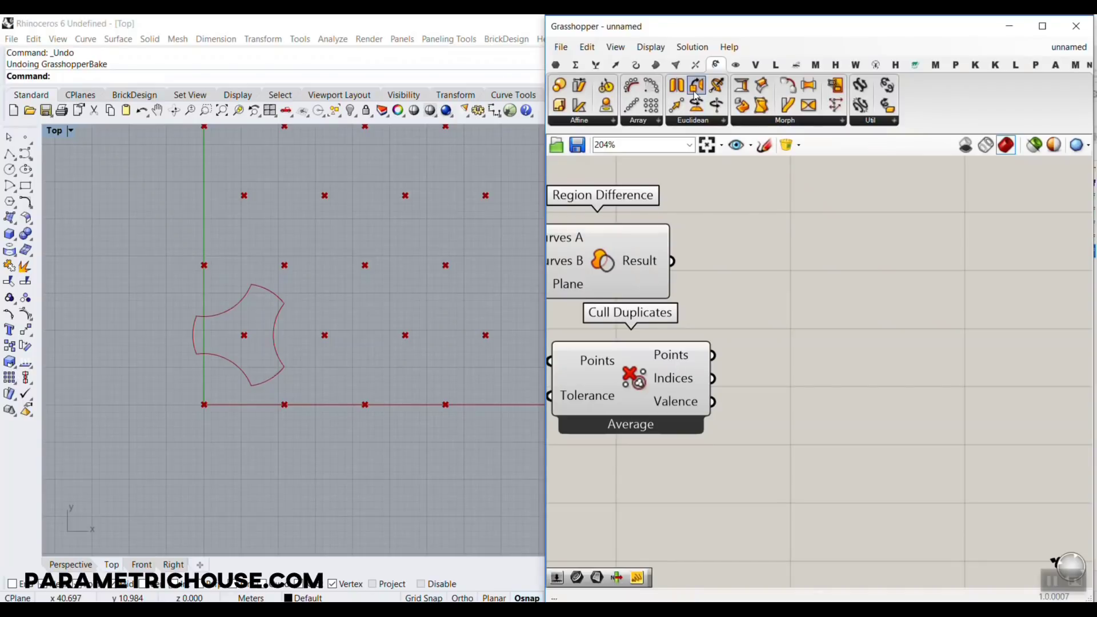
drag(696, 88, 843, 305)
click(592, 260)
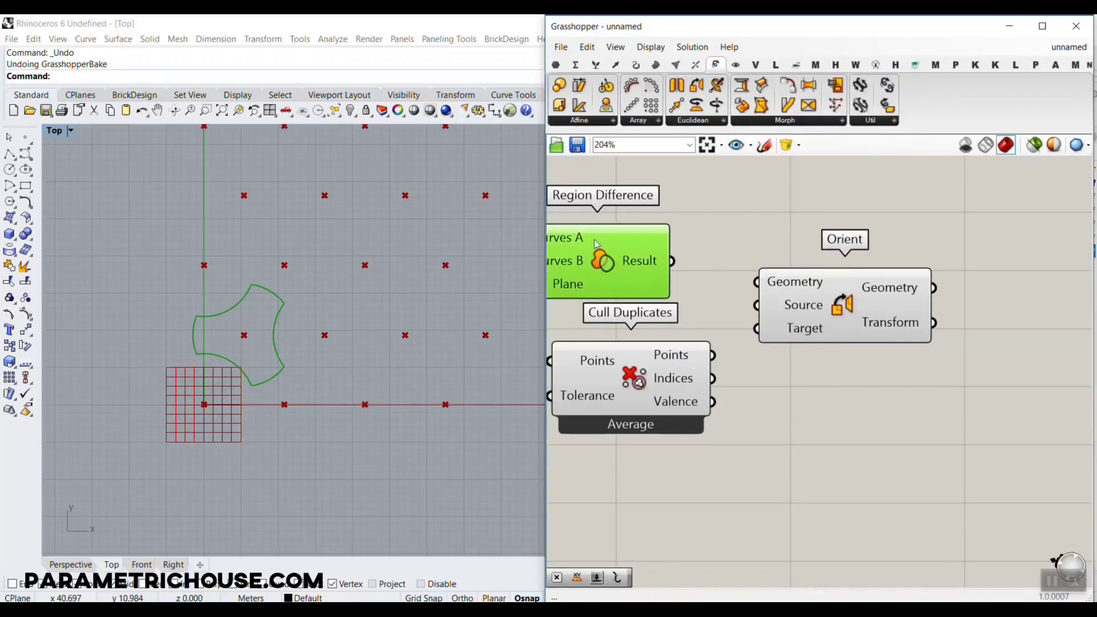
drag(672, 261, 759, 282)
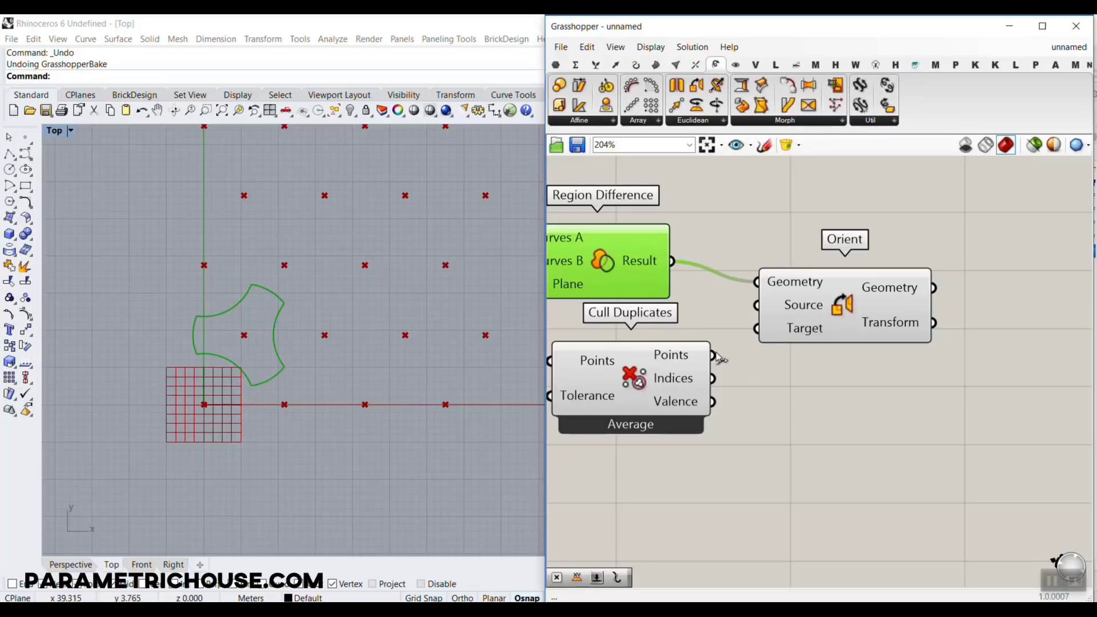
drag(714, 355, 756, 329)
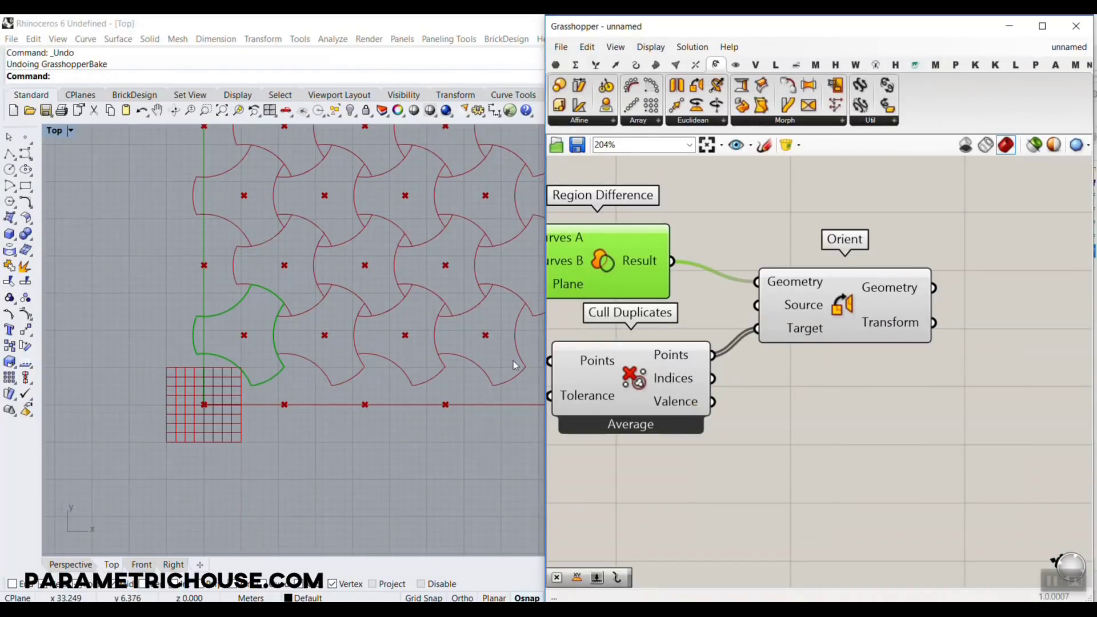
Hide the previews of the last two Region Differences and the copied Cull Duplicates, leaving the Orient pattern shown
scroll(793, 373, down, 2)
right_drag(693, 409, 889, 411)
scroll(888, 409, down, 2)
drag(906, 438, 755, 278)
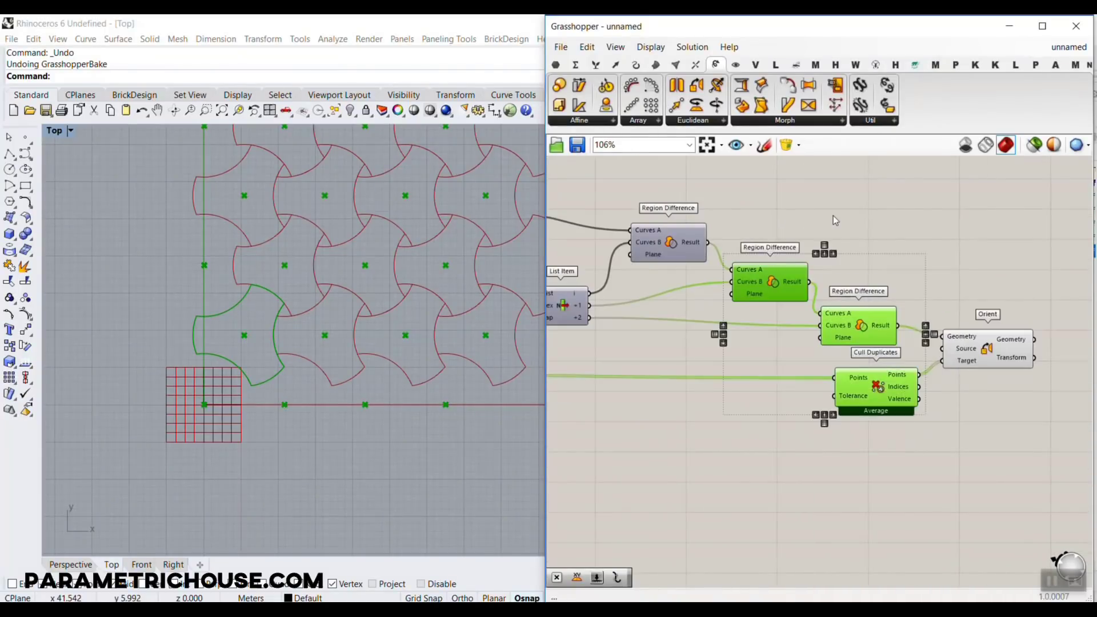
right_click(833, 215)
click(894, 237)
click(944, 289)
right_drag(944, 289, 850, 285)
scroll(310, 356, down, 10)
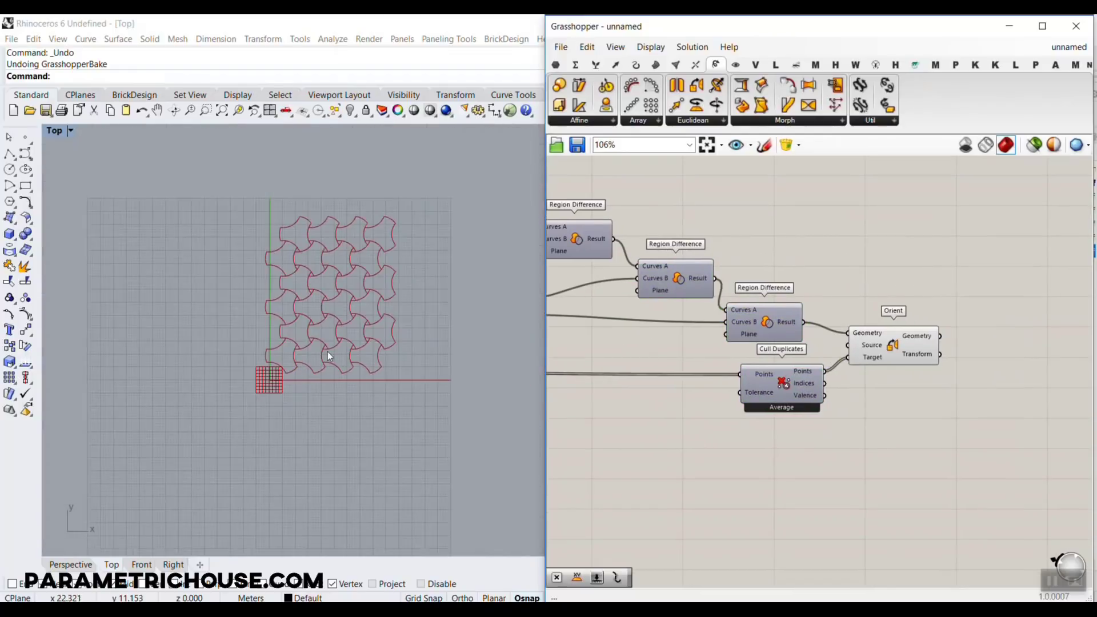
Set the second Triangular grid's Extent X to 9 and Extent Y to 6
scroll(320, 327, up, 8)
scroll(639, 343, down, 4)
right_drag(640, 342, 959, 354)
right_drag(756, 344, 983, 354)
scroll(835, 383, up, 7)
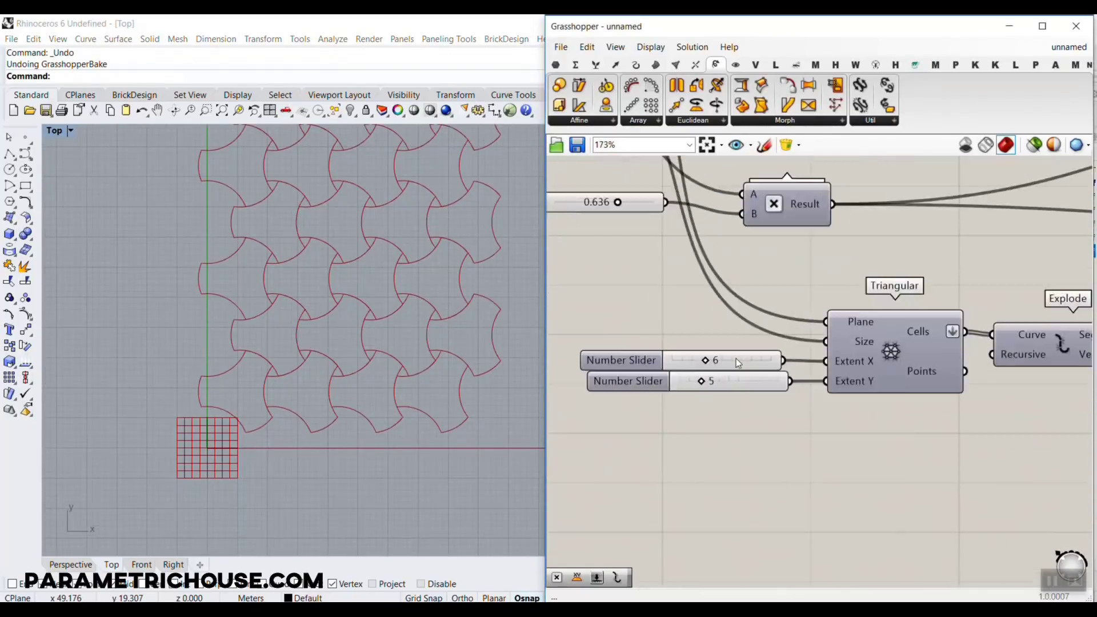
scroll(736, 358, up, 2)
drag(706, 360, 739, 362)
scroll(293, 375, down, 5)
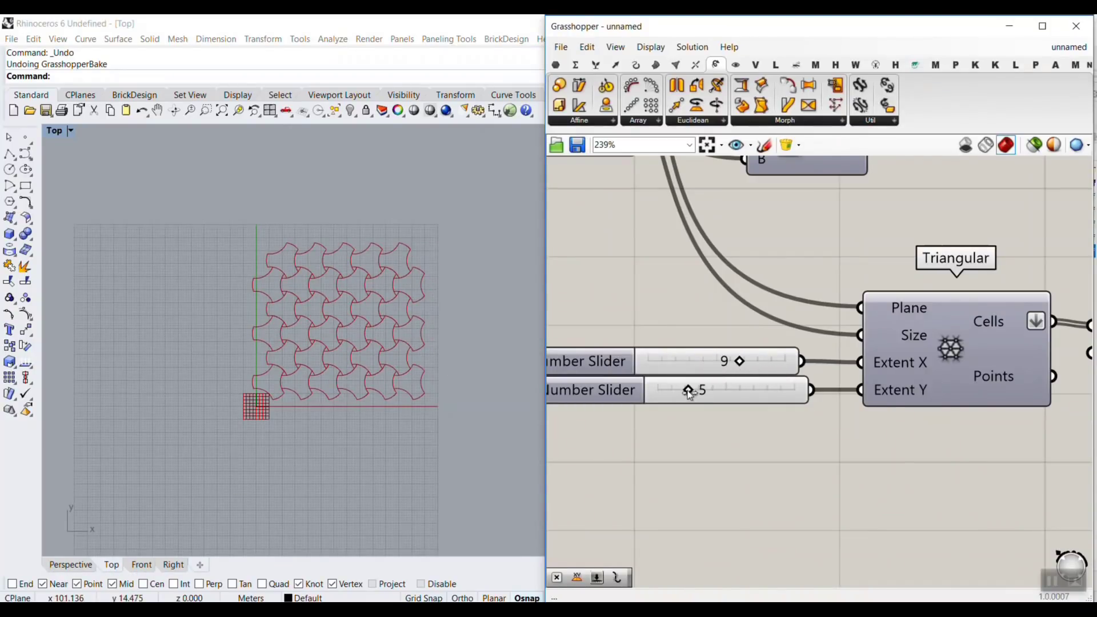
mouse_move(689, 394)
mouse_down()
mouse_move(722, 390)
mouse_move(699, 391)
mouse_up()
Try the Multiplication's B slider at 0.203 and return it to 0.636
scroll(646, 264, down, 3)
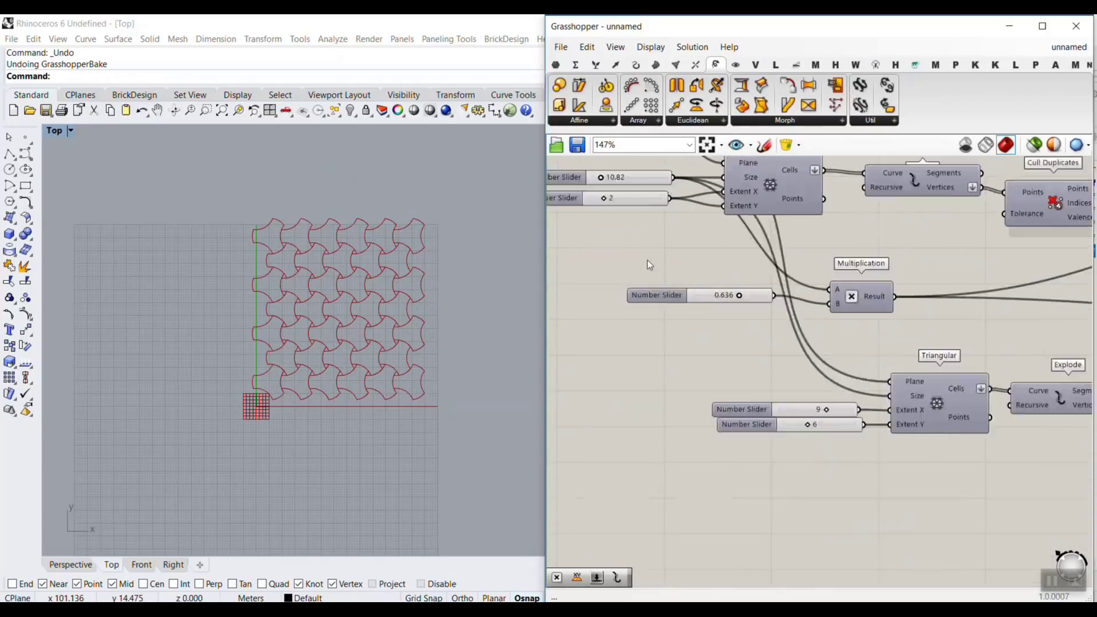
scroll(646, 259, up, 3)
drag(738, 294, 709, 295)
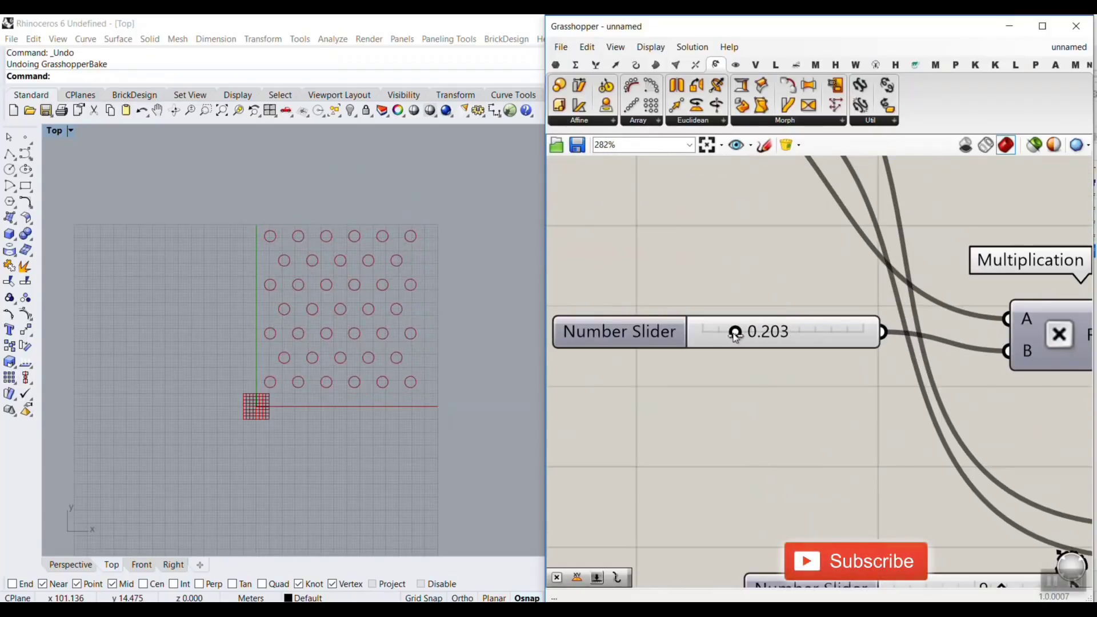
drag(734, 334, 776, 341)
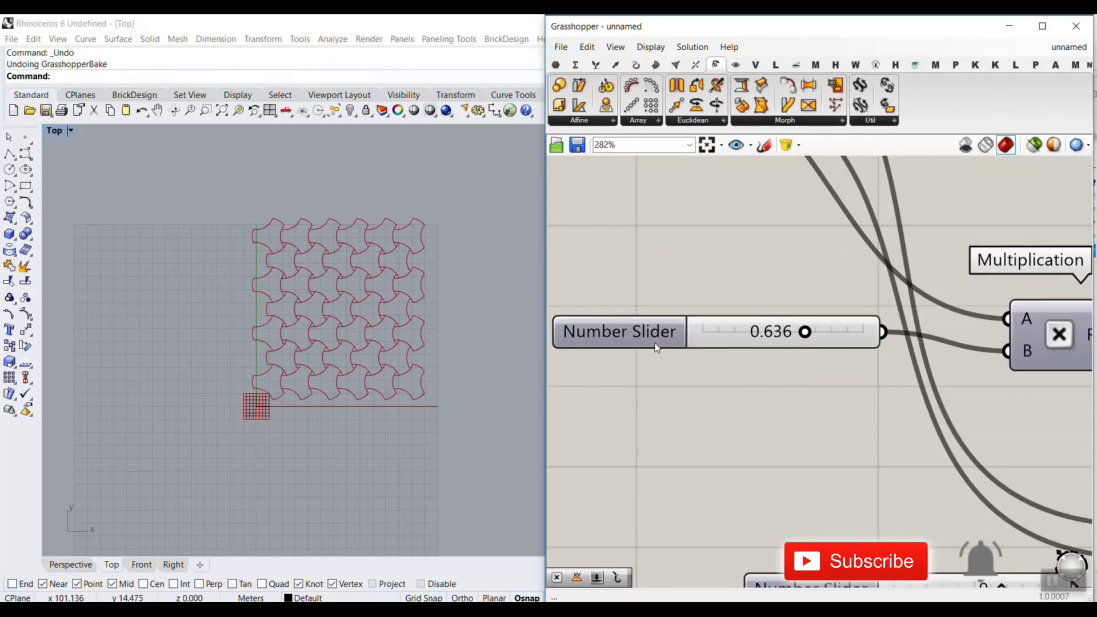
Set the Multiplication's B slider to 0.577 and inspect a corner where three modules meet in the Top viewport
scroll(308, 313, up, 3)
scroll(820, 337, up, 2)
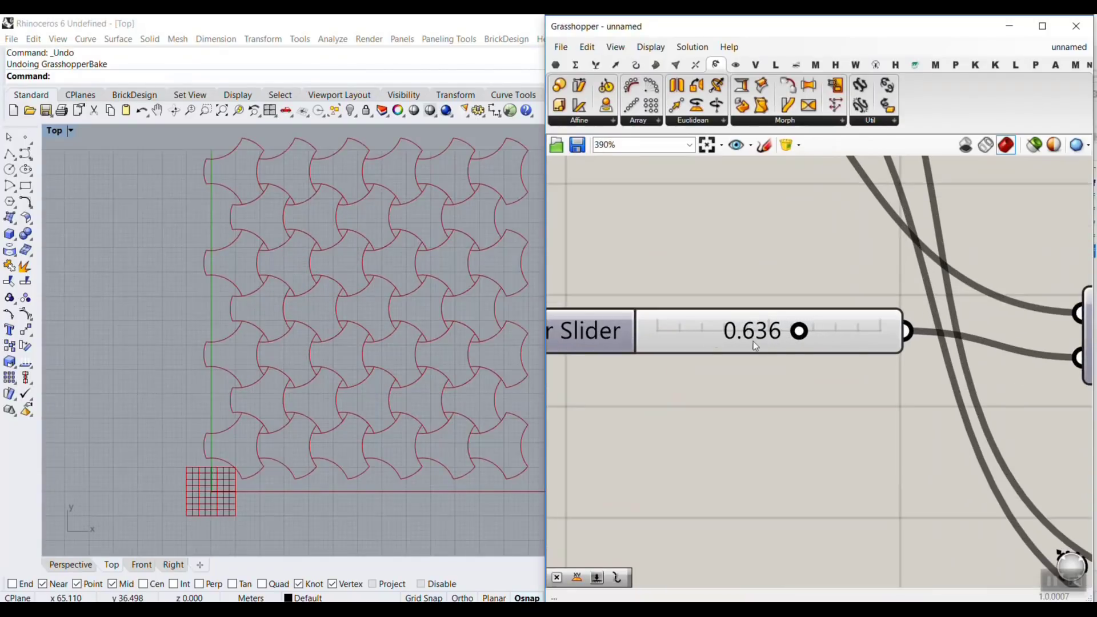
mouse_move(798, 331)
mouse_down()
mouse_move(763, 333)
mouse_move(837, 345)
mouse_move(762, 331)
mouse_move(786, 335)
mouse_up()
scroll(315, 255, up, 10)
scroll(337, 286, up, 5)
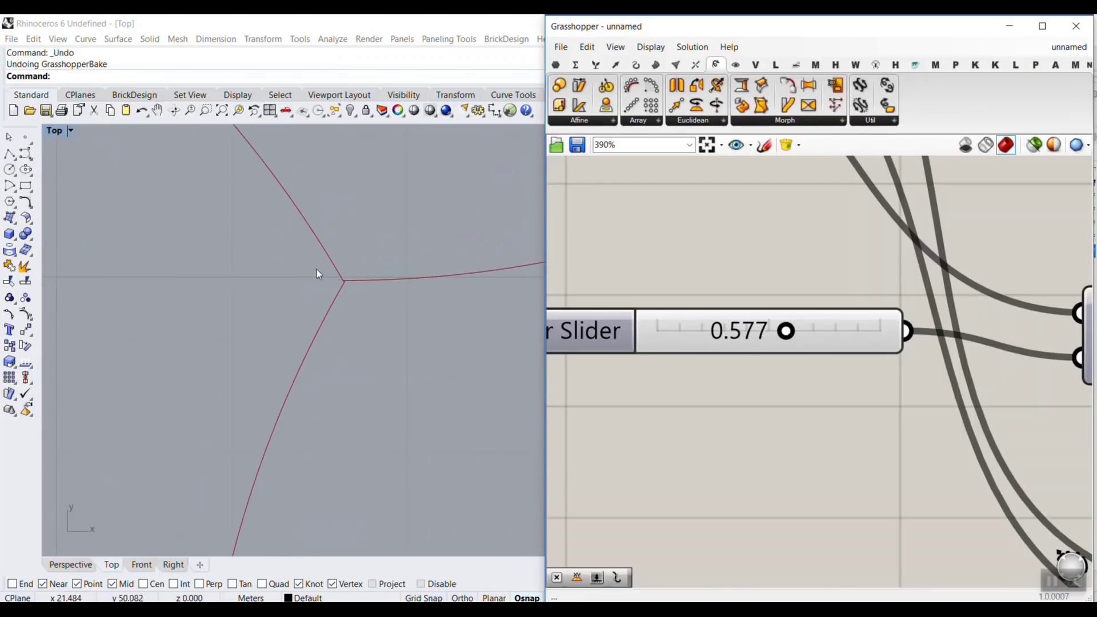
scroll(317, 271, down, 5)
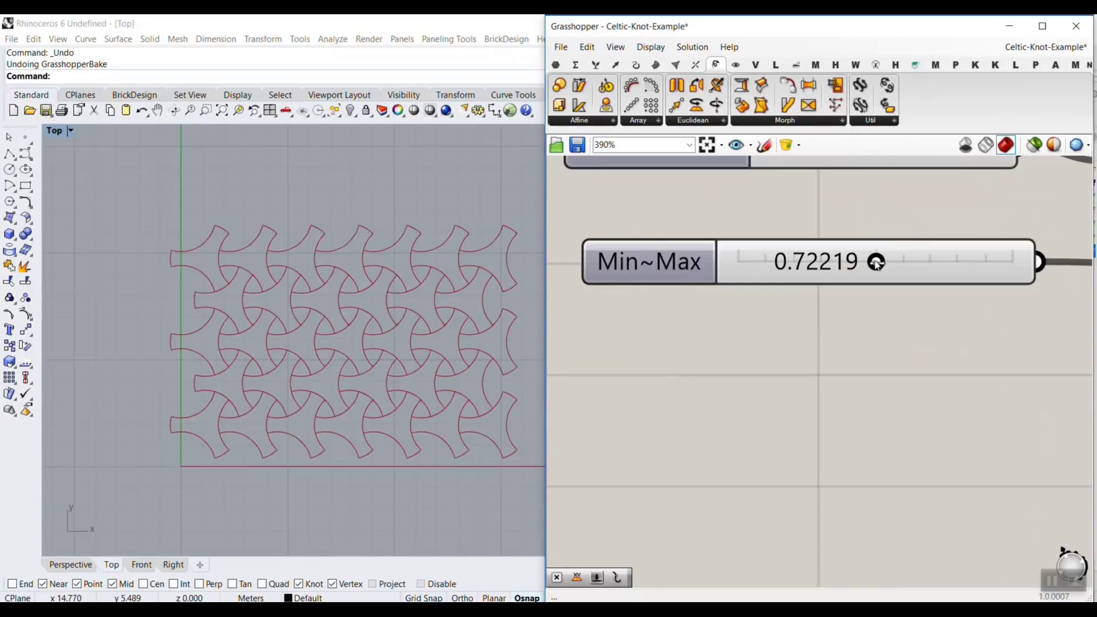
In the Celtic-Knot-Example definition, set the Min~Max slider to 0.57735 and inspect the corner where the modules meet
drag(876, 262, 707, 274)
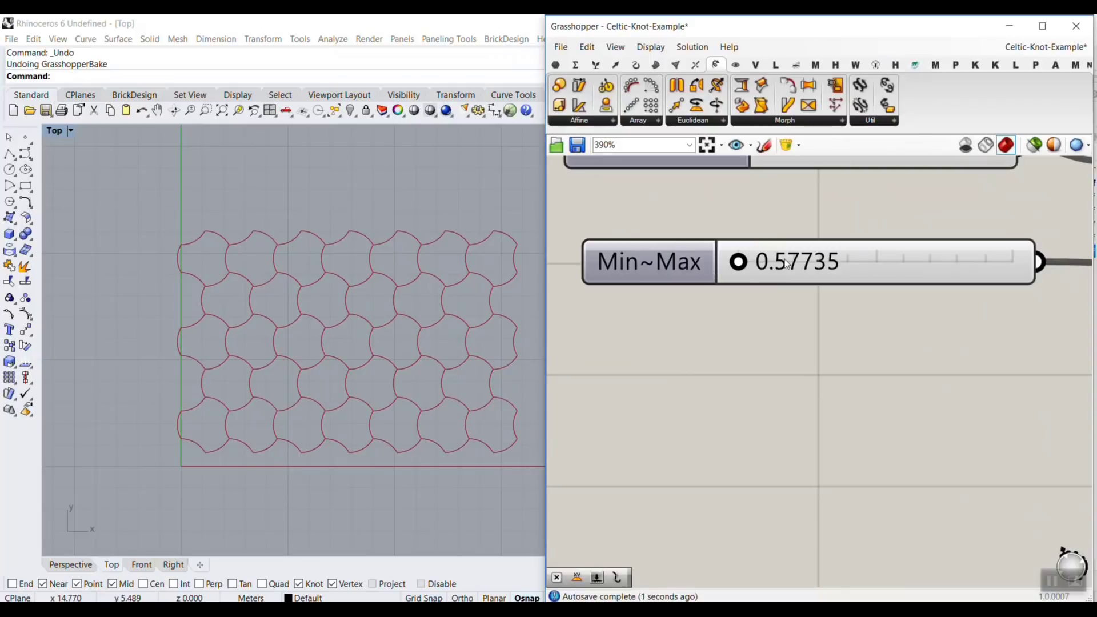
scroll(286, 275, up, 15)
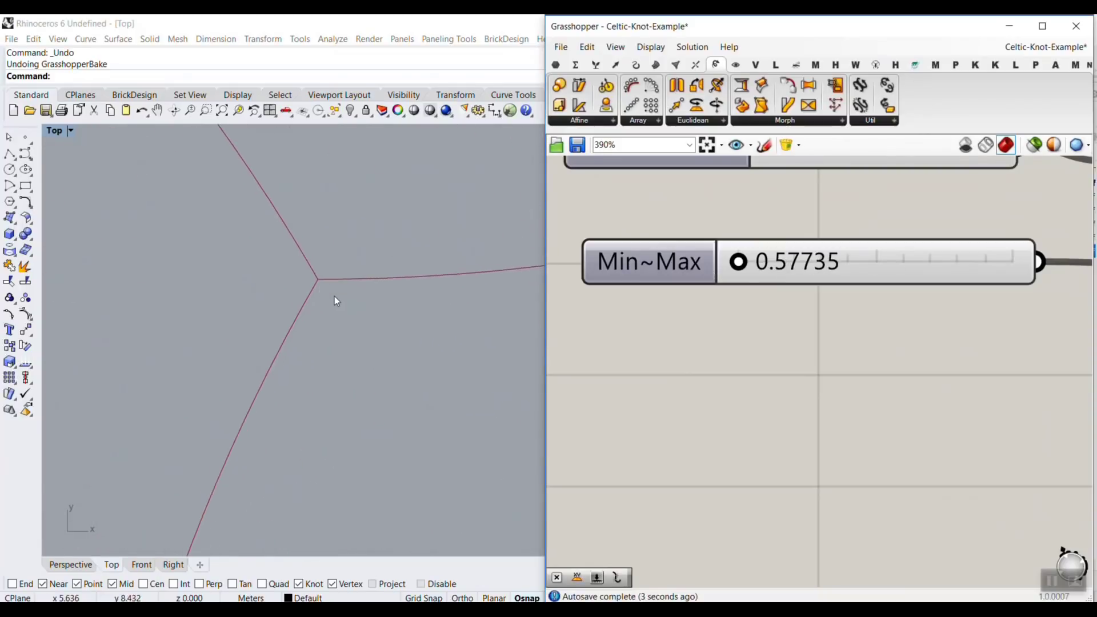
scroll(334, 296, up, 12)
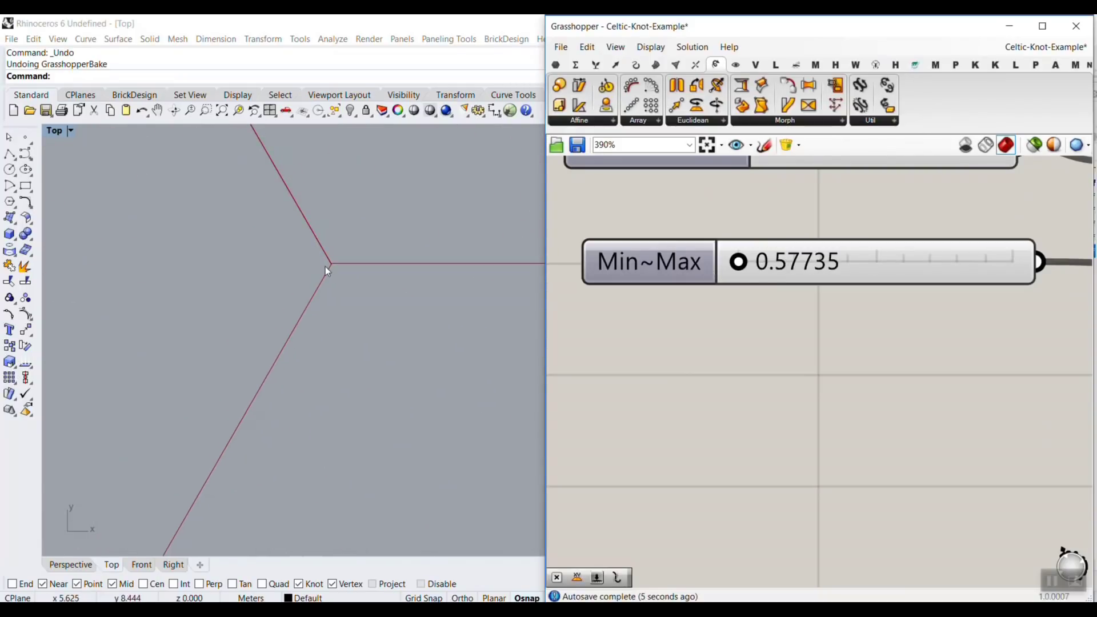
right_drag(324, 267, 346, 304)
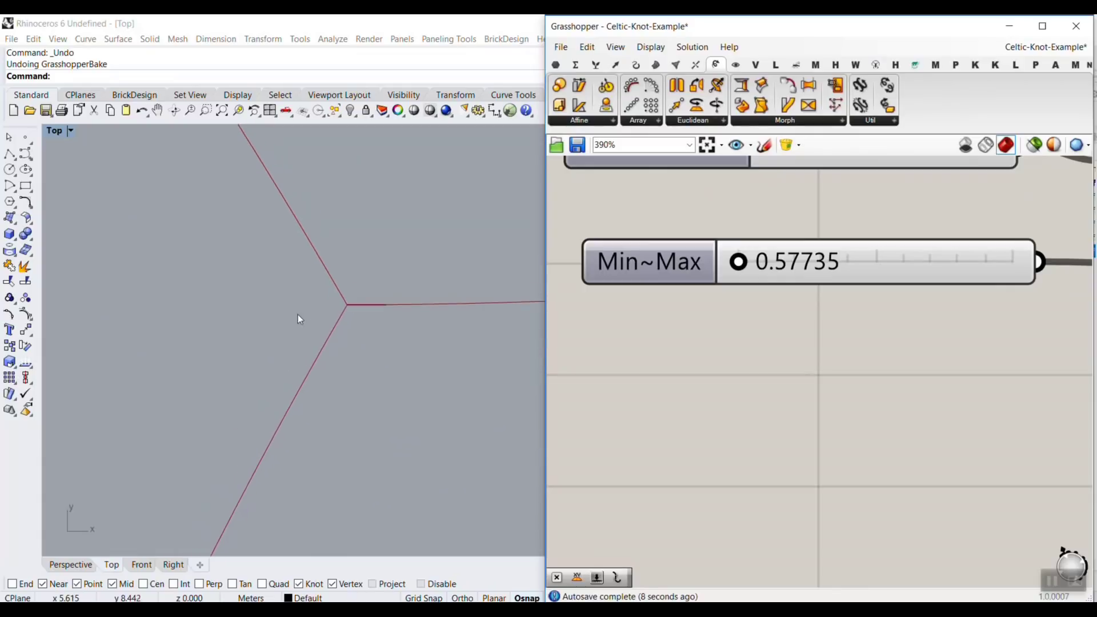
scroll(295, 317, down, 15)
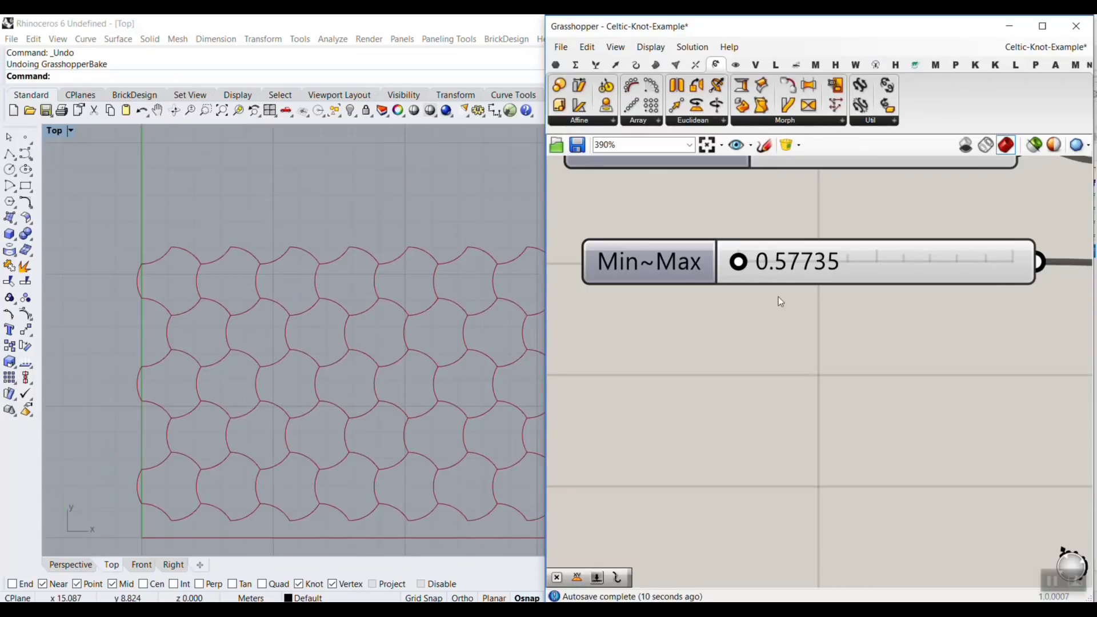
Set the Min~Max slider to 0.86581 and inspect the narrowest part of a module arm
drag(741, 264, 1011, 262)
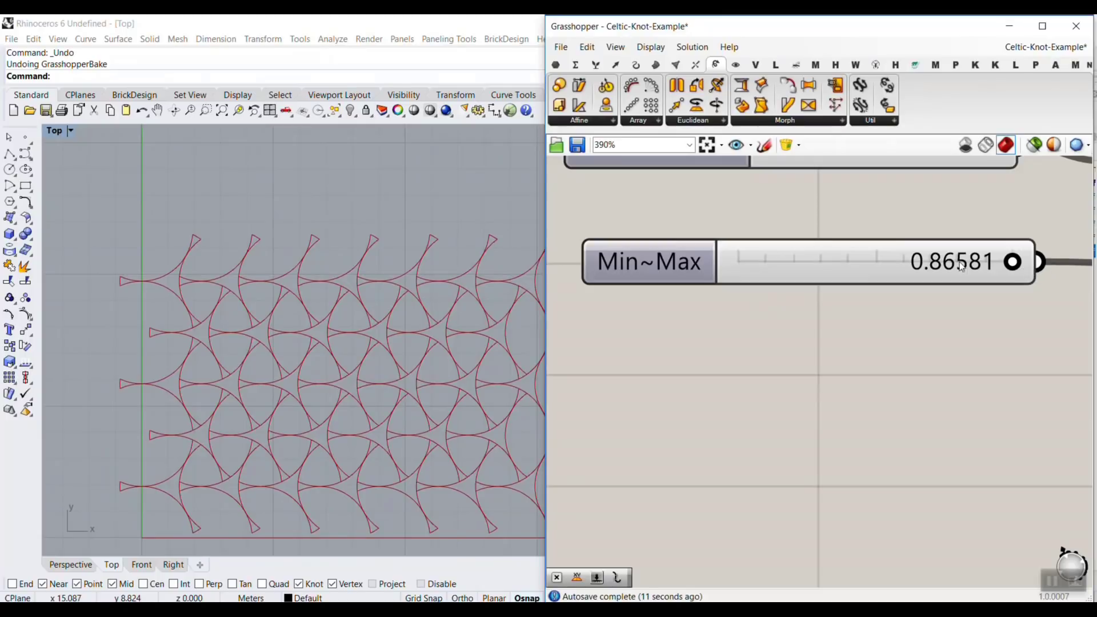
scroll(310, 289, up, 15)
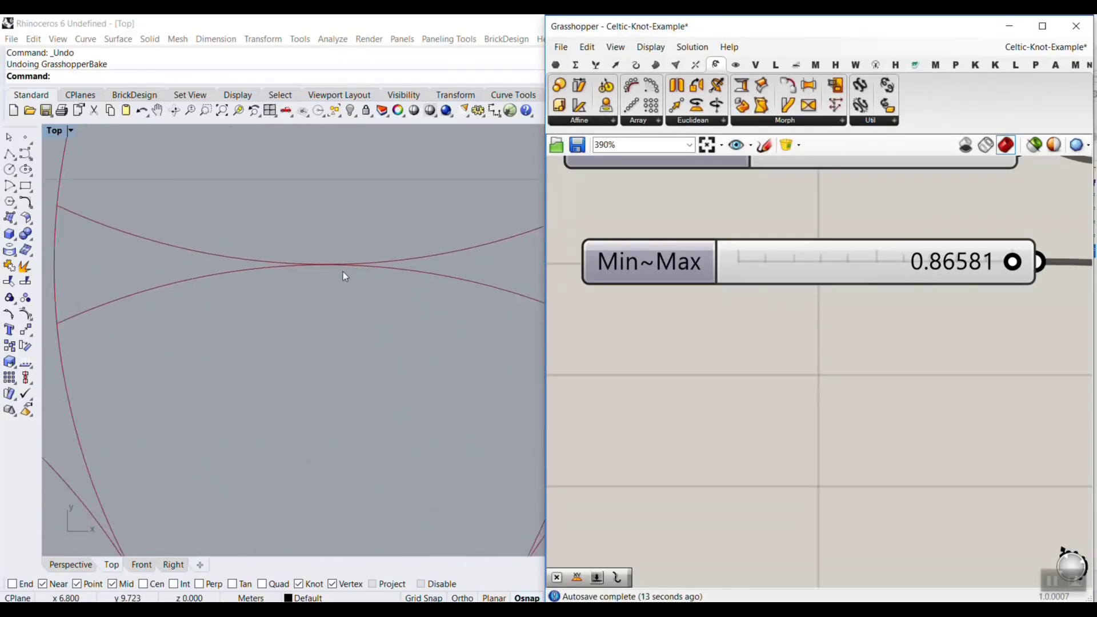
scroll(303, 257, up, 3)
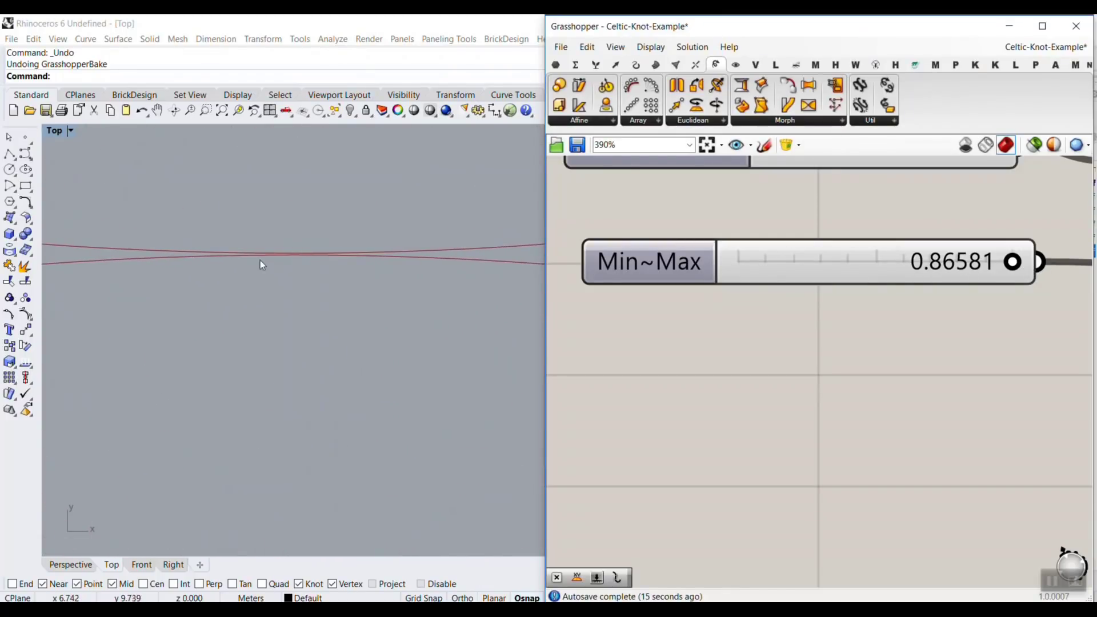
scroll(259, 261, down, 8)
scroll(416, 284, down, 6)
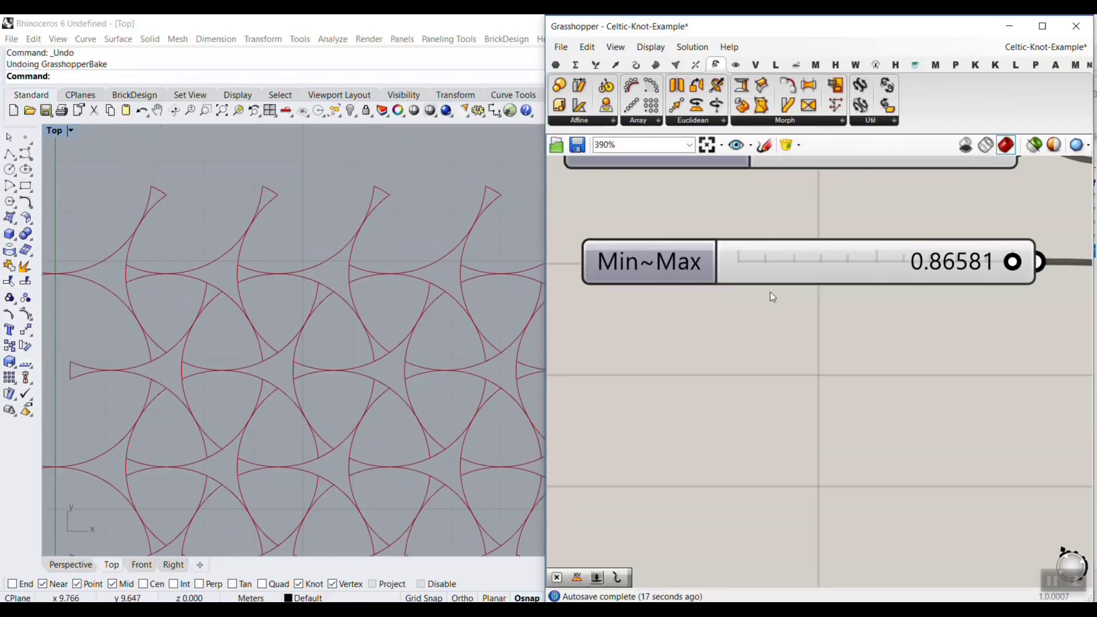
Review the numeric domain limits in the Min~Max slider's settings
scroll(770, 293, up, 3)
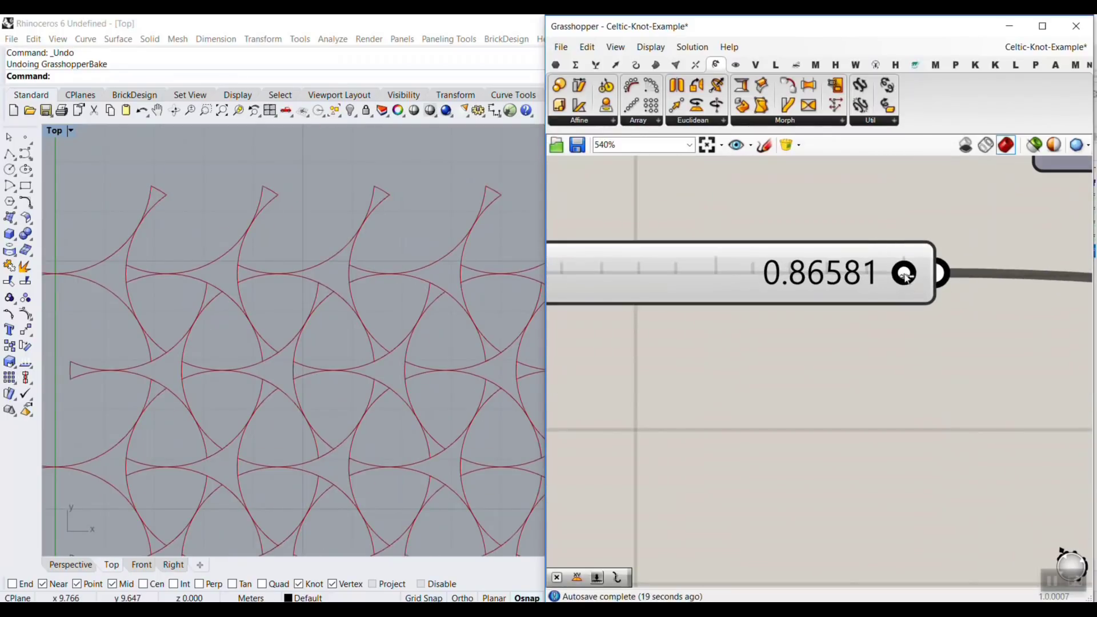
double_click(706, 275)
click(703, 352)
right_drag(702, 354, 866, 340)
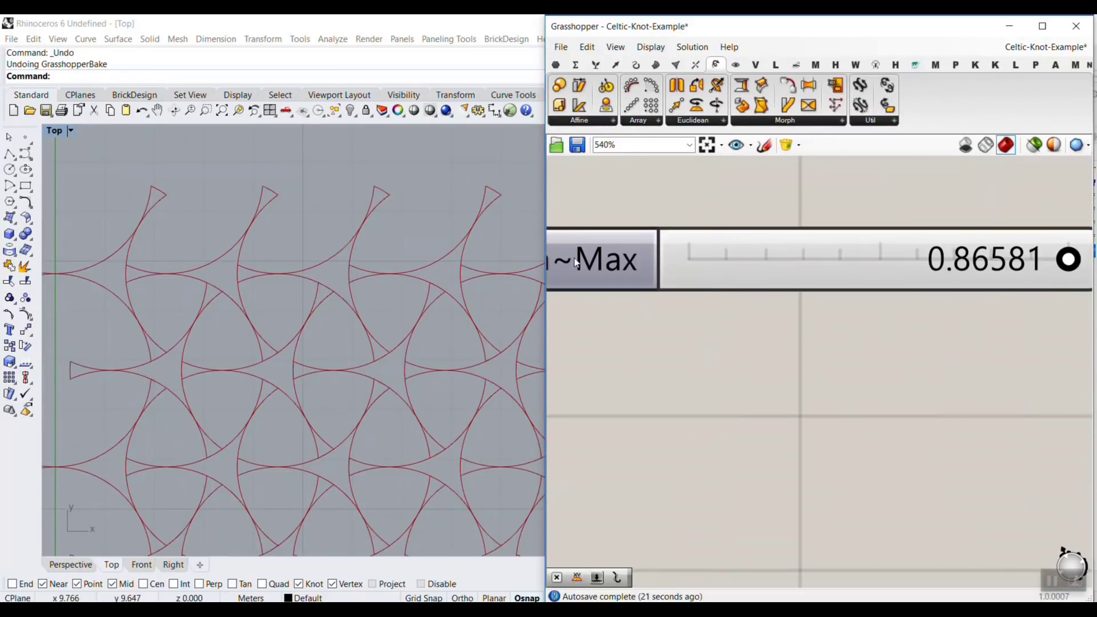
double_click(567, 257)
drag(656, 295, 661, 283)
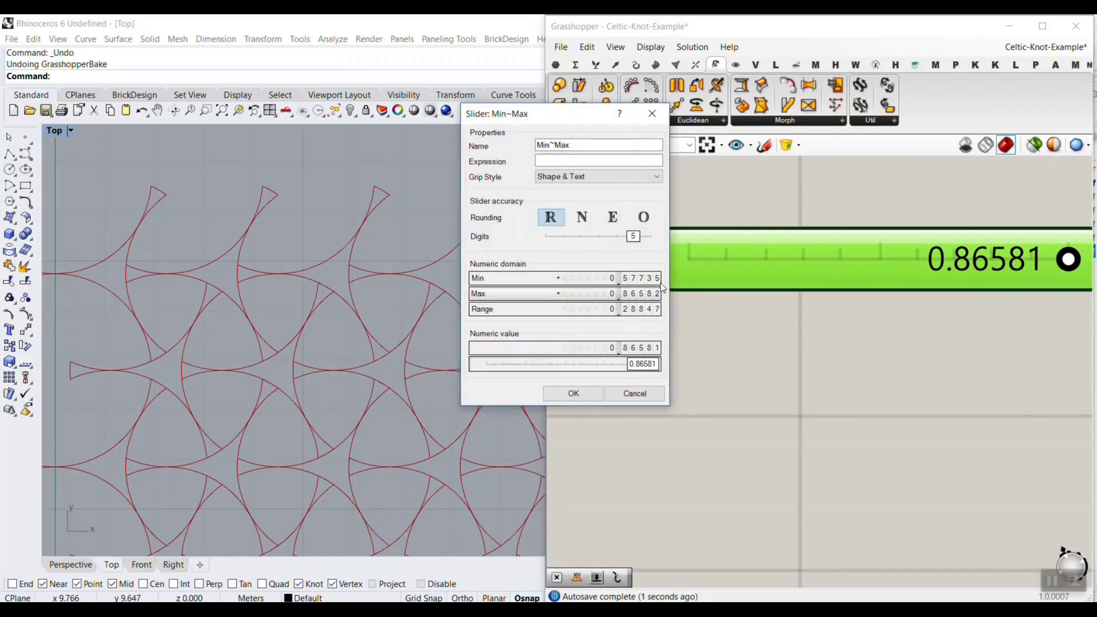
click(578, 393)
Try the Min~Max slider at 0.86582 and lower it again
right_drag(1080, 265, 913, 266)
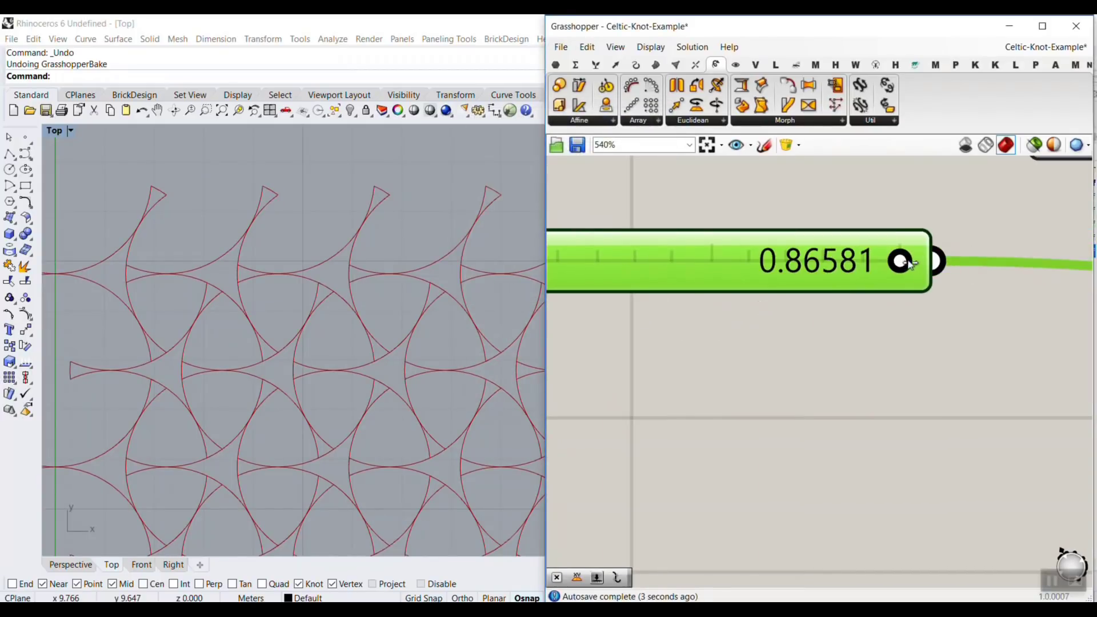
drag(905, 263, 918, 264)
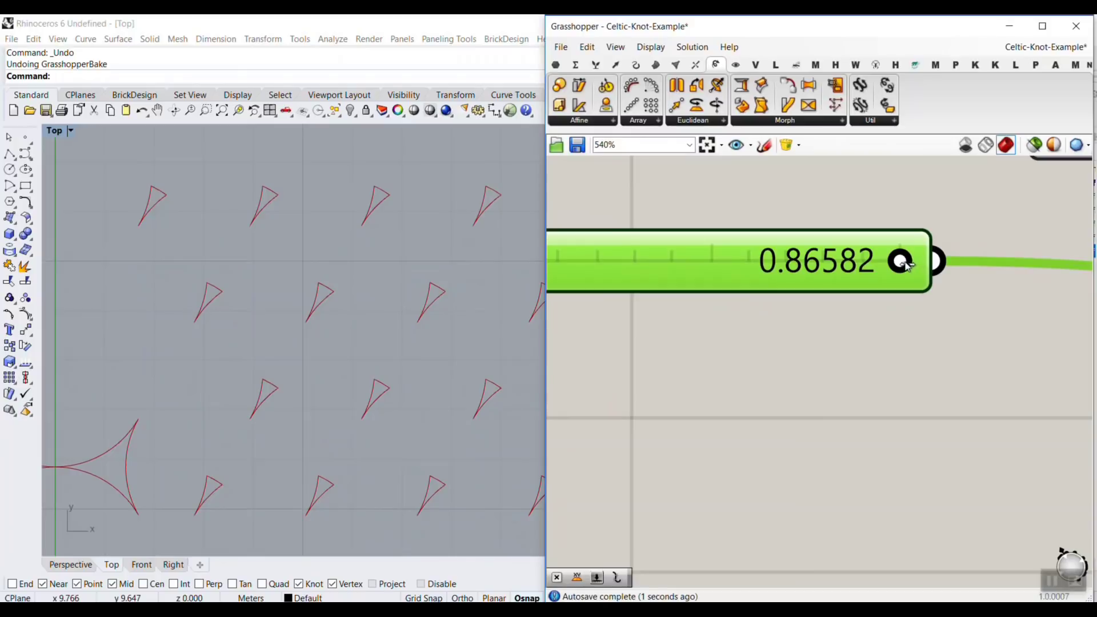
drag(903, 264, 817, 261)
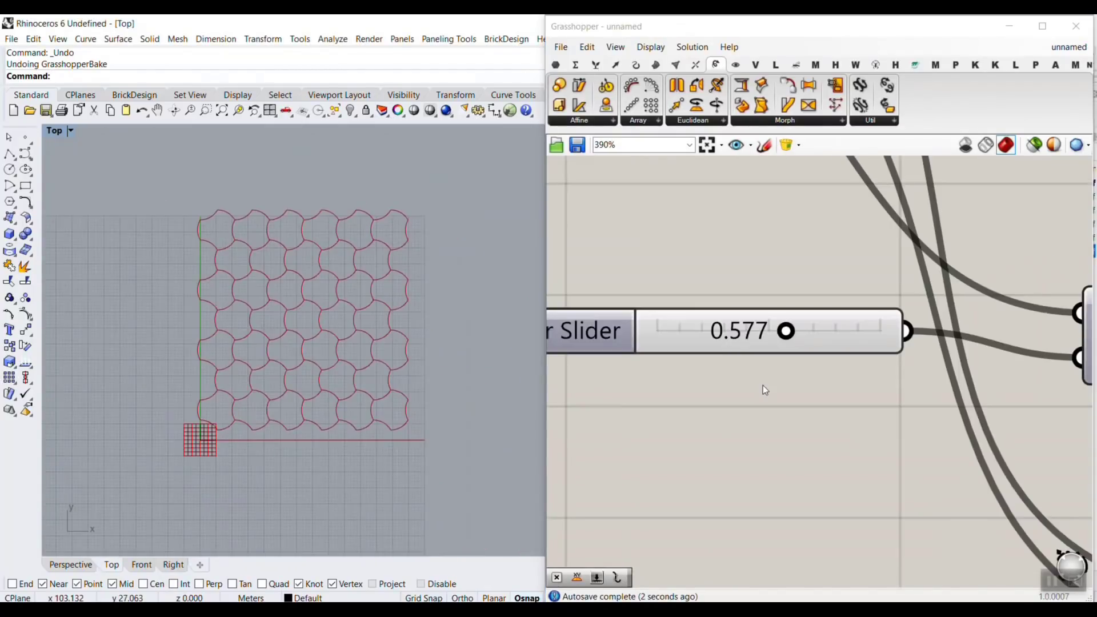
In the unnamed definition, set the Multiplication's B slider to 0.736
scroll(840, 370, down, 3)
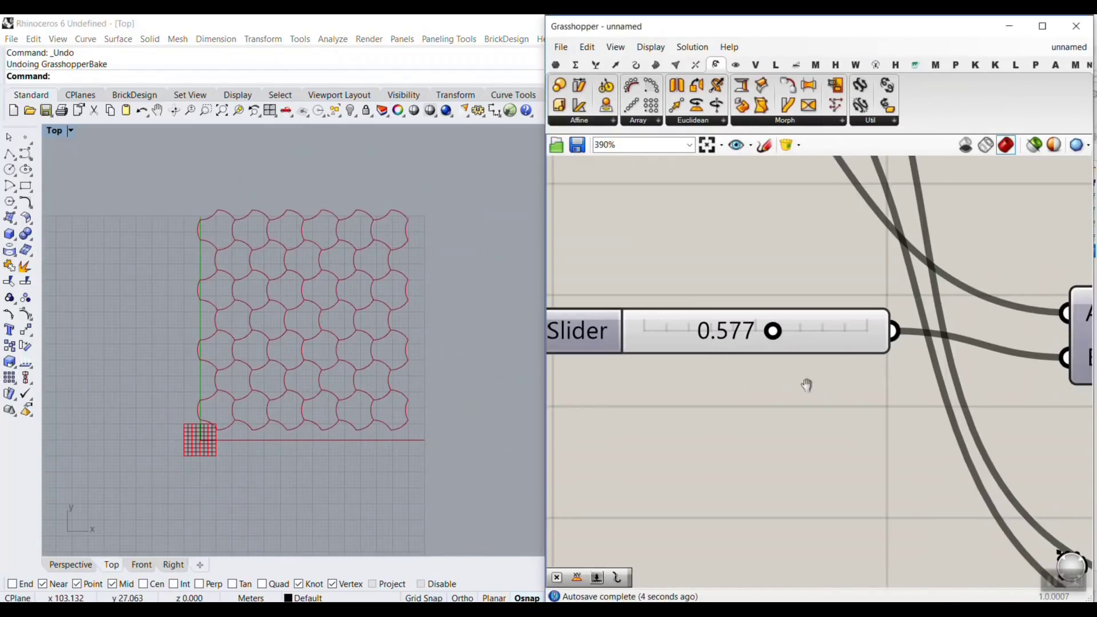
drag(747, 359, 766, 366)
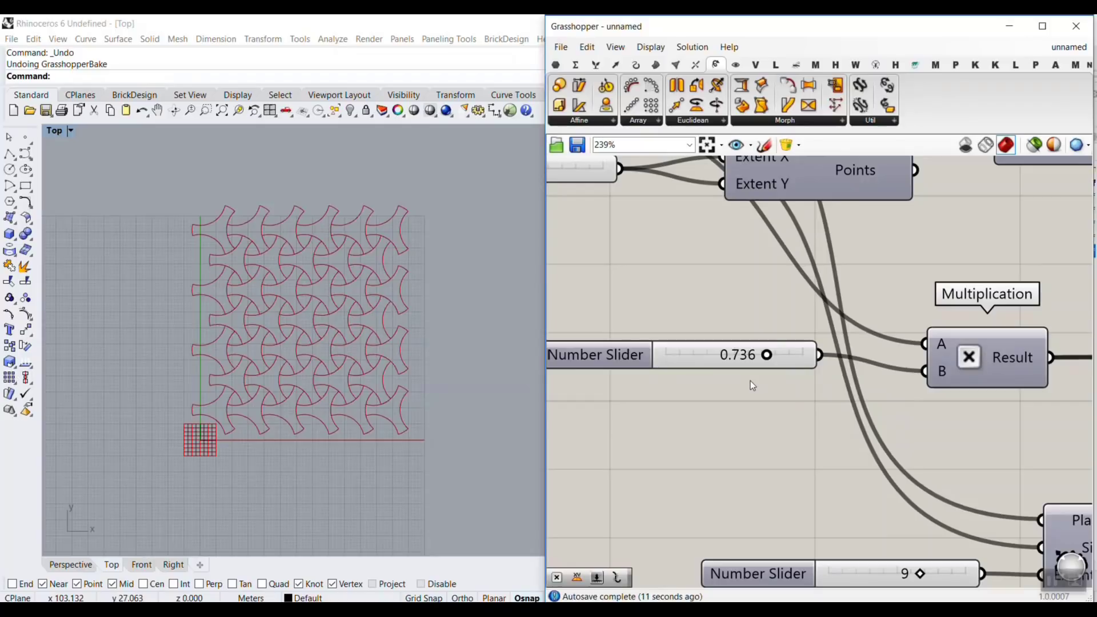
scroll(749, 380, down, 1)
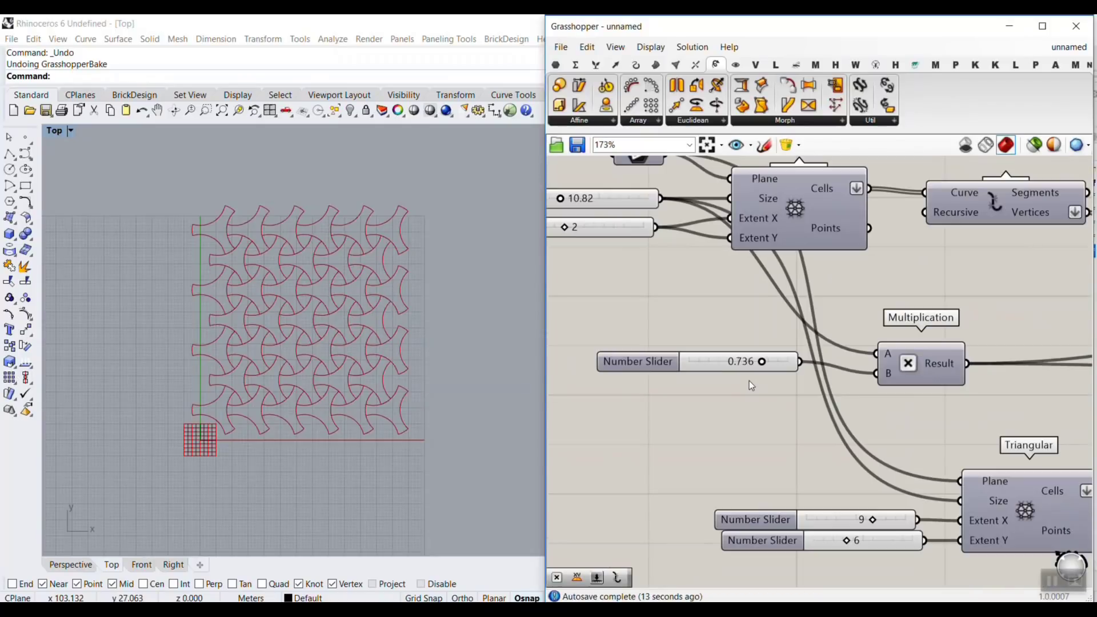
scroll(252, 344, down, 3)
Examine the interlaced pattern in the Top viewport and the complete component layout on the canvas
scroll(242, 350, up, 3)
scroll(238, 354, up, 3)
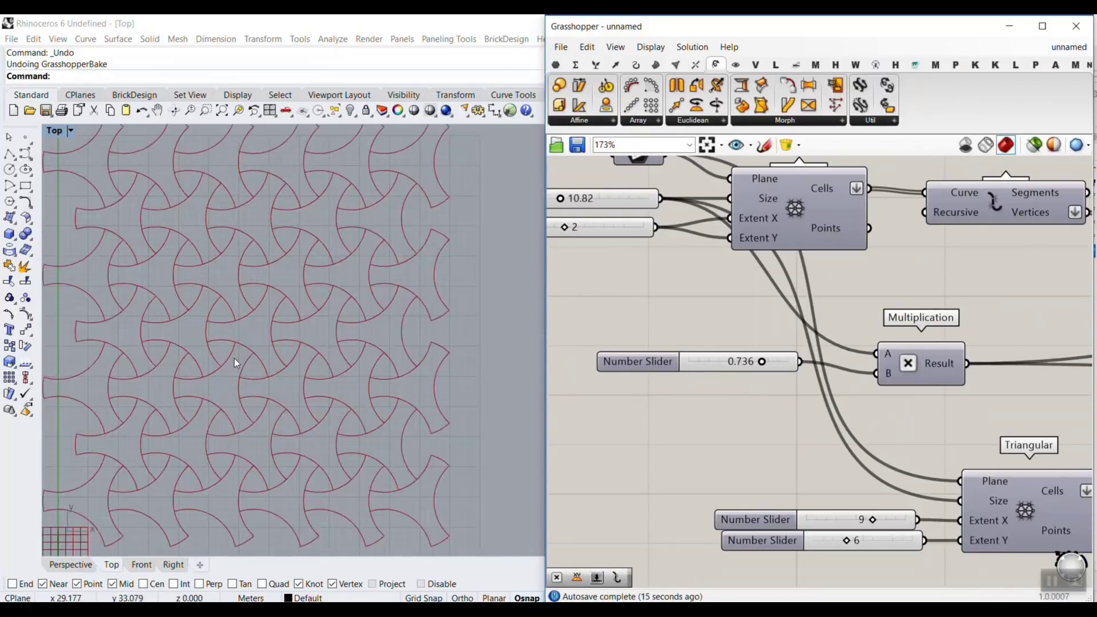
scroll(234, 358, down, 3)
scroll(708, 320, down, 1)
scroll(708, 320, down, 7)
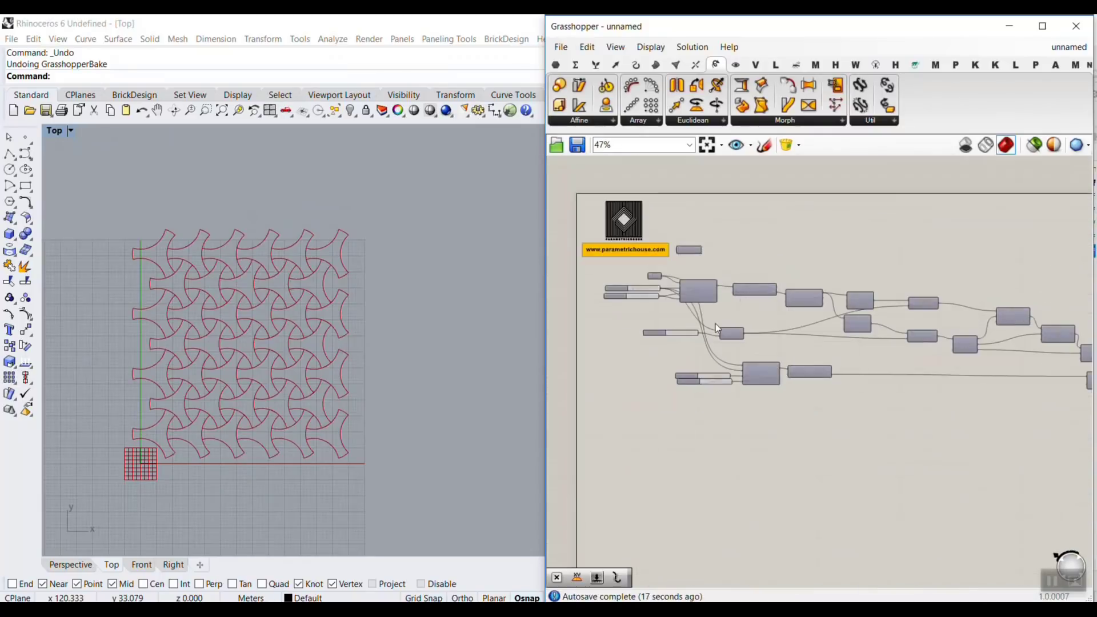
scroll(245, 348, up, 4)
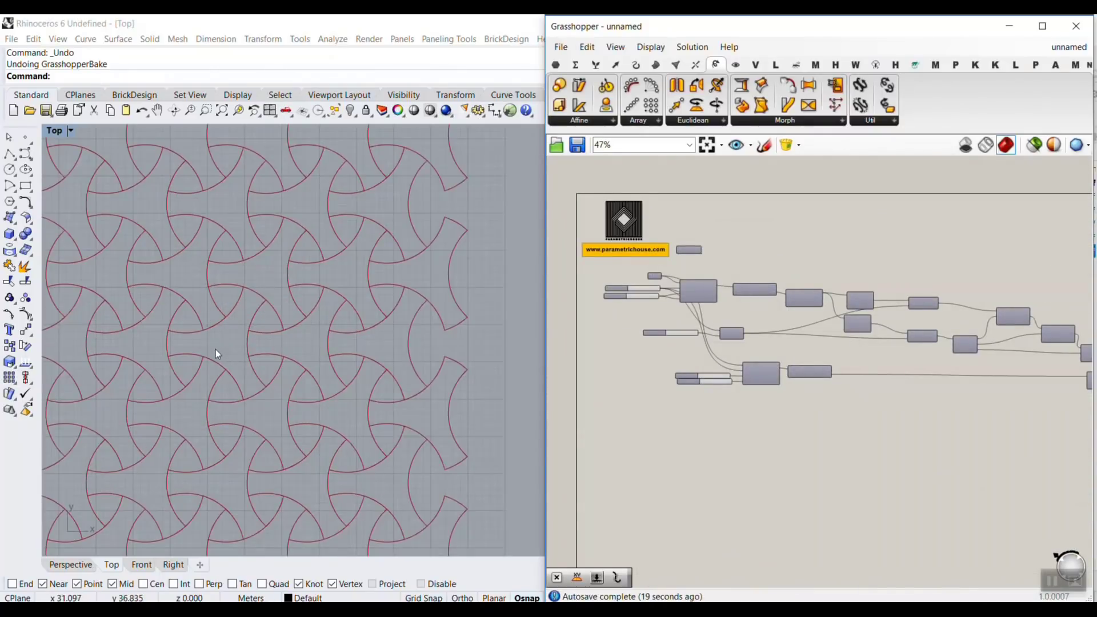
click(215, 348)
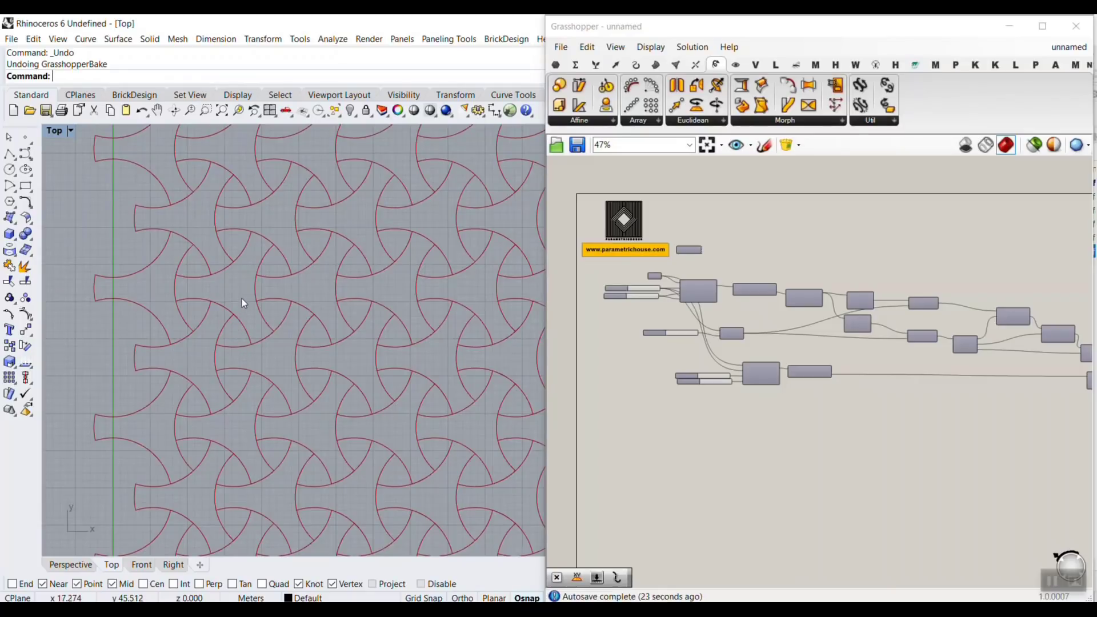
scroll(271, 269, up, 5)
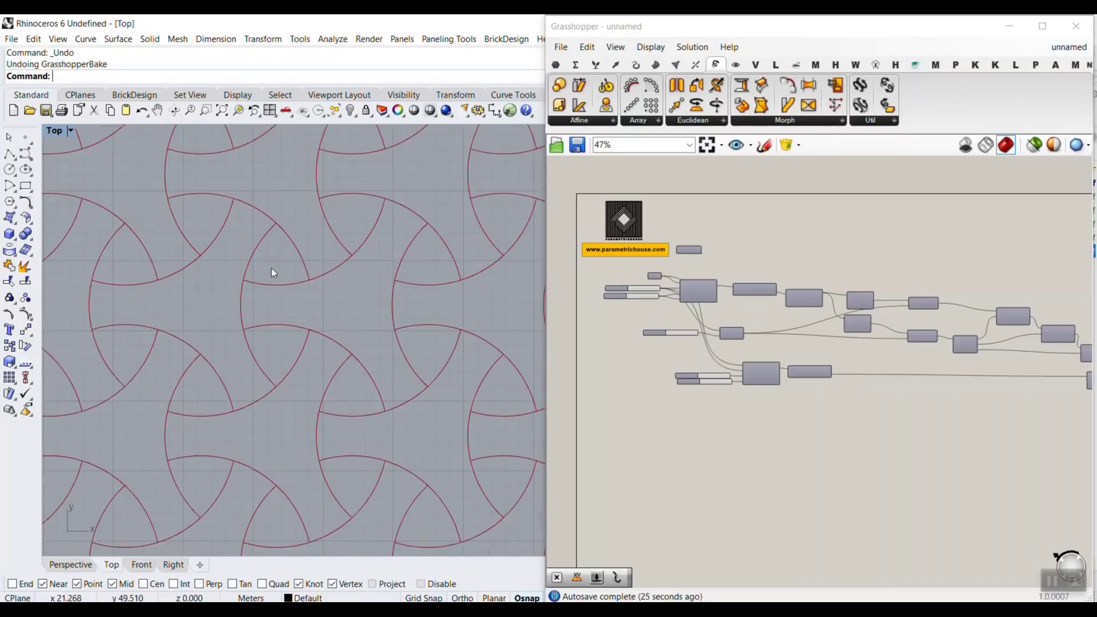
Examine the three curves that cross around one curved triangle of the pattern and how that arrangement repeats
mouse_move(206, 182)
ctrl+mouse_down()
mouse_move(267, 252)
mouse_move(352, 318)
ctrl+mouse_up()
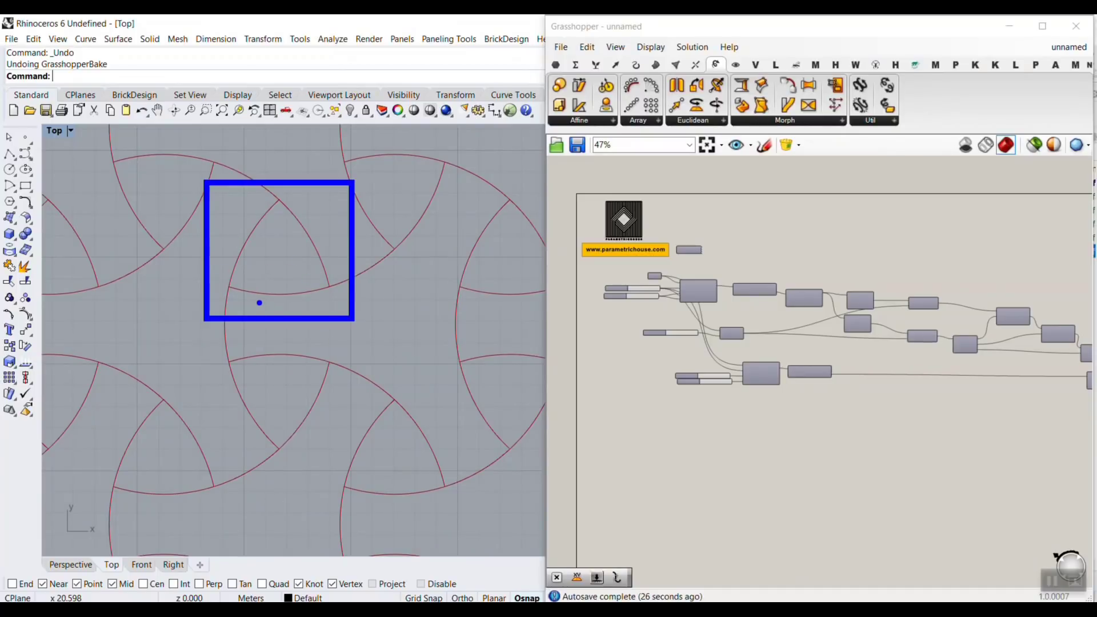
key(Escape)
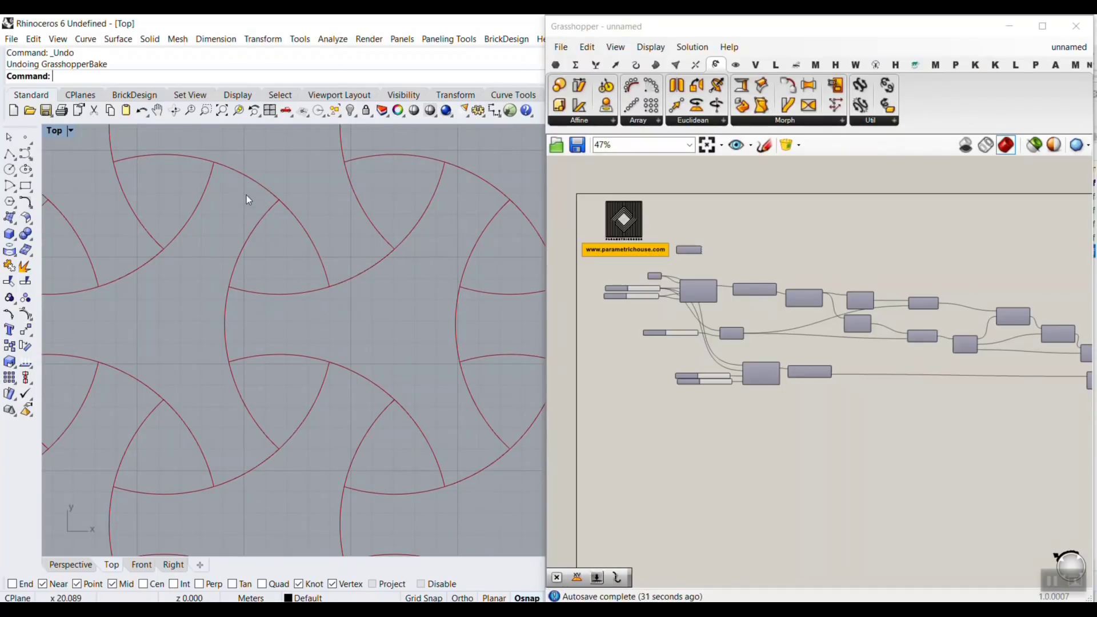
key(ctrl+2)
mouse_move(240, 174)
mouse_down()
mouse_move(275, 189)
mouse_move(325, 278)
mouse_up()
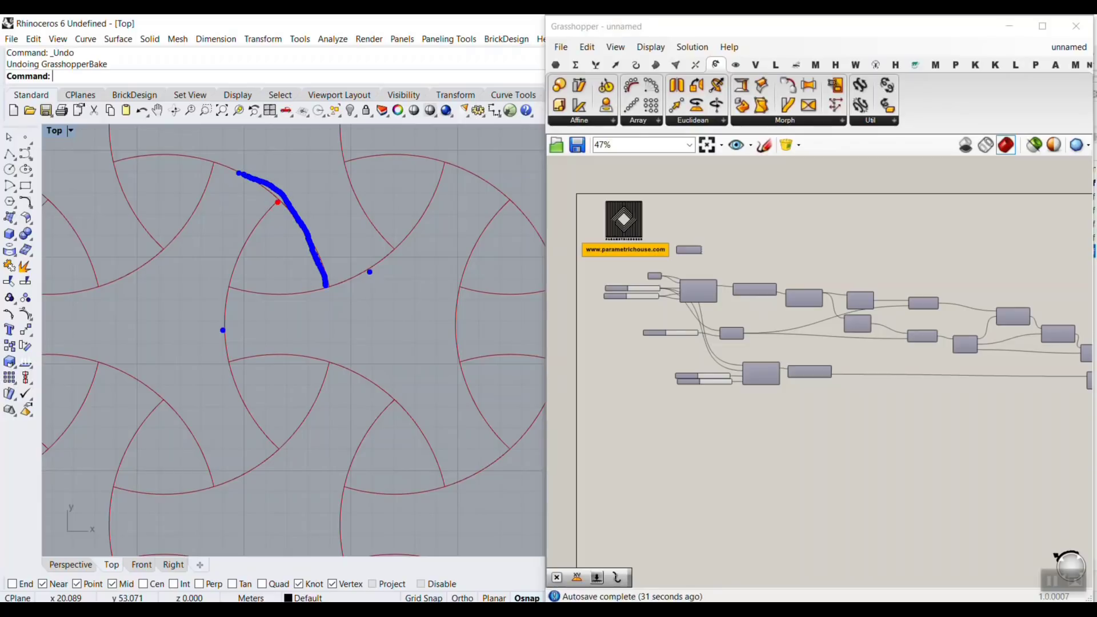
mouse_move(278, 202)
mouse_down()
mouse_move(230, 266)
mouse_move(224, 313)
mouse_move(255, 294)
mouse_move(342, 288)
mouse_move(369, 273)
mouse_up()
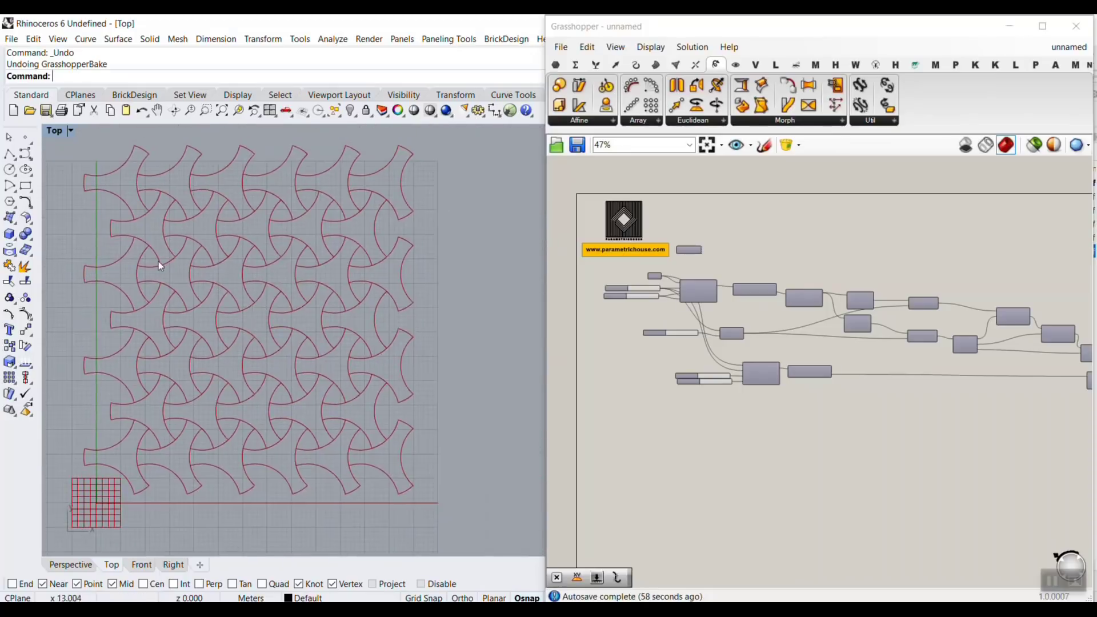
scroll(217, 240, up, 3)
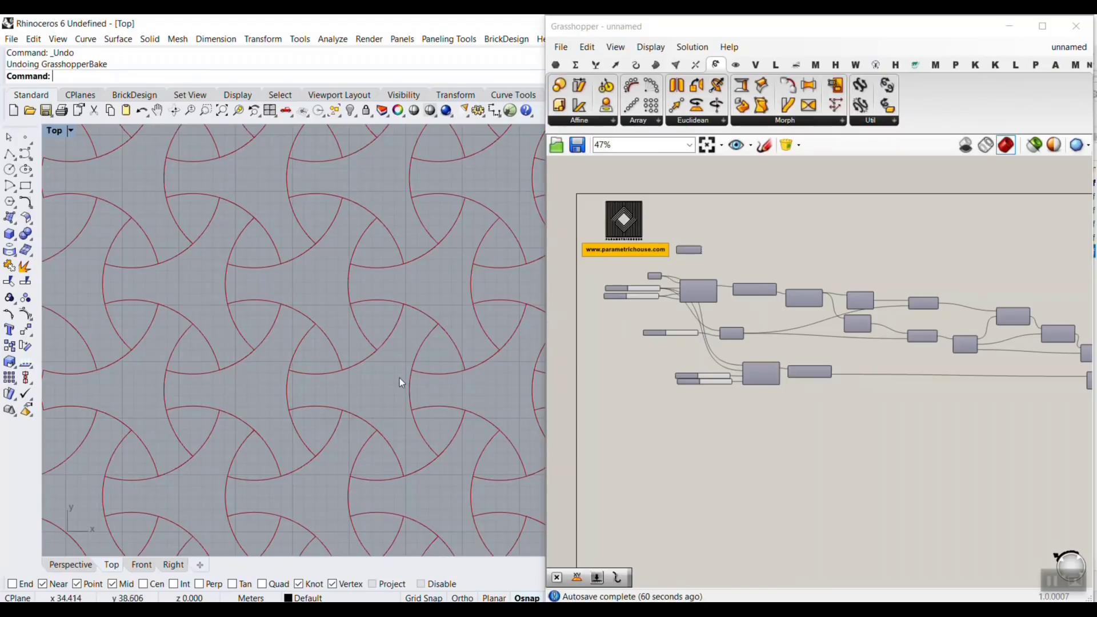
scroll(286, 367, down, 5)
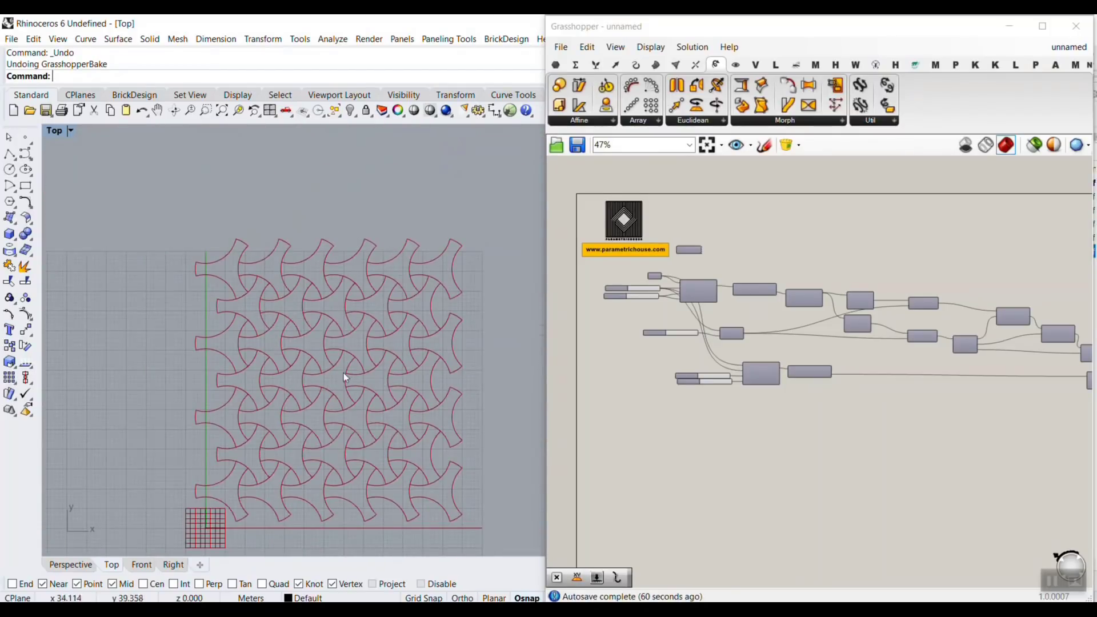
scroll(345, 371, up, 5)
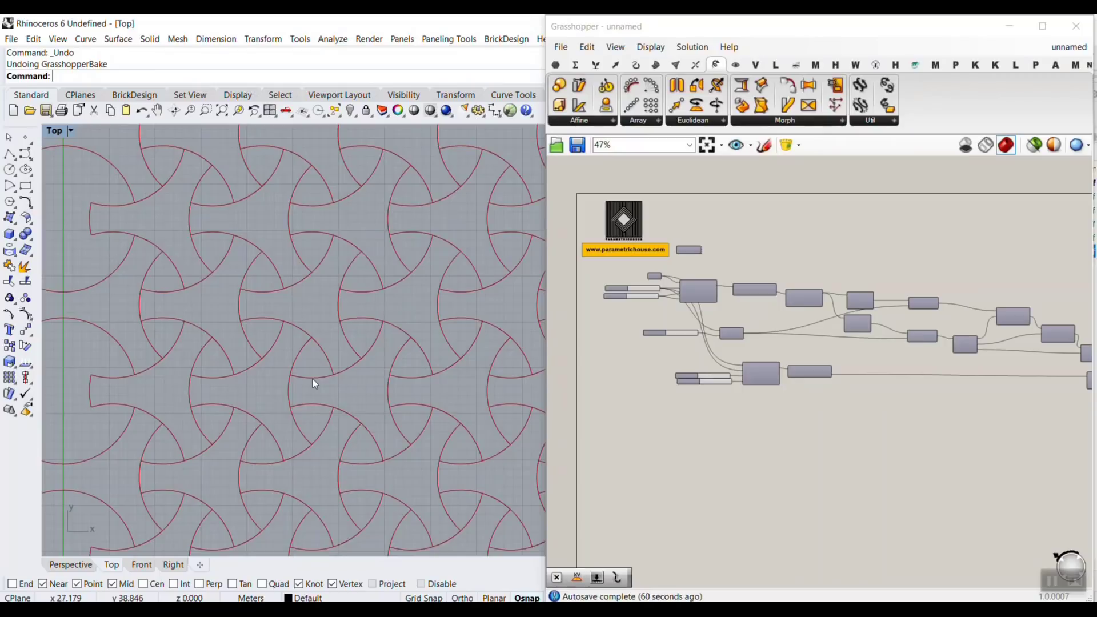